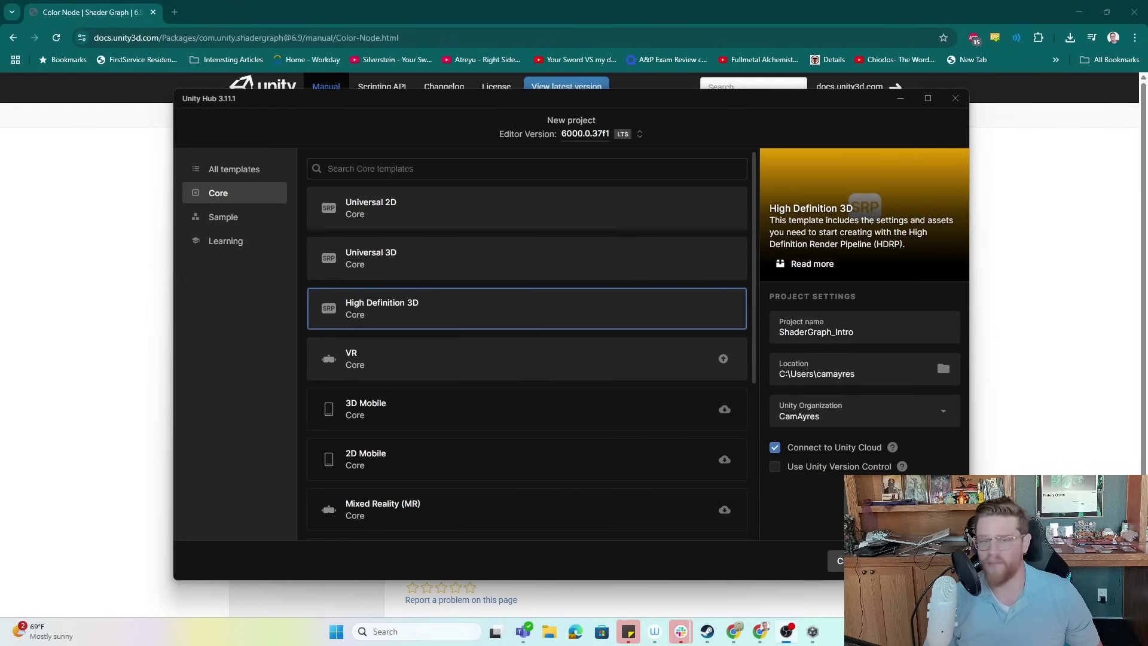
Step: Create the High Definition 3D project named ShaderGraph_Intro from Unity Hub
left_click(897, 560)
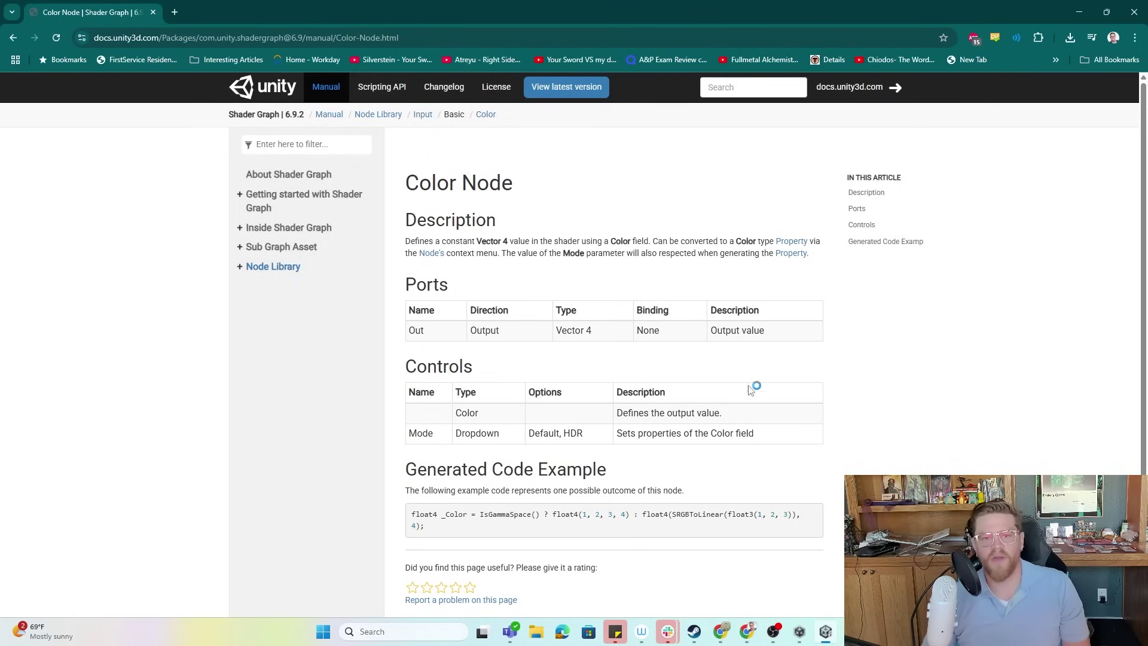
Step: Browse from About Shader Graph through Inside Shader Graph to the Property Types page
left_click(313, 176)
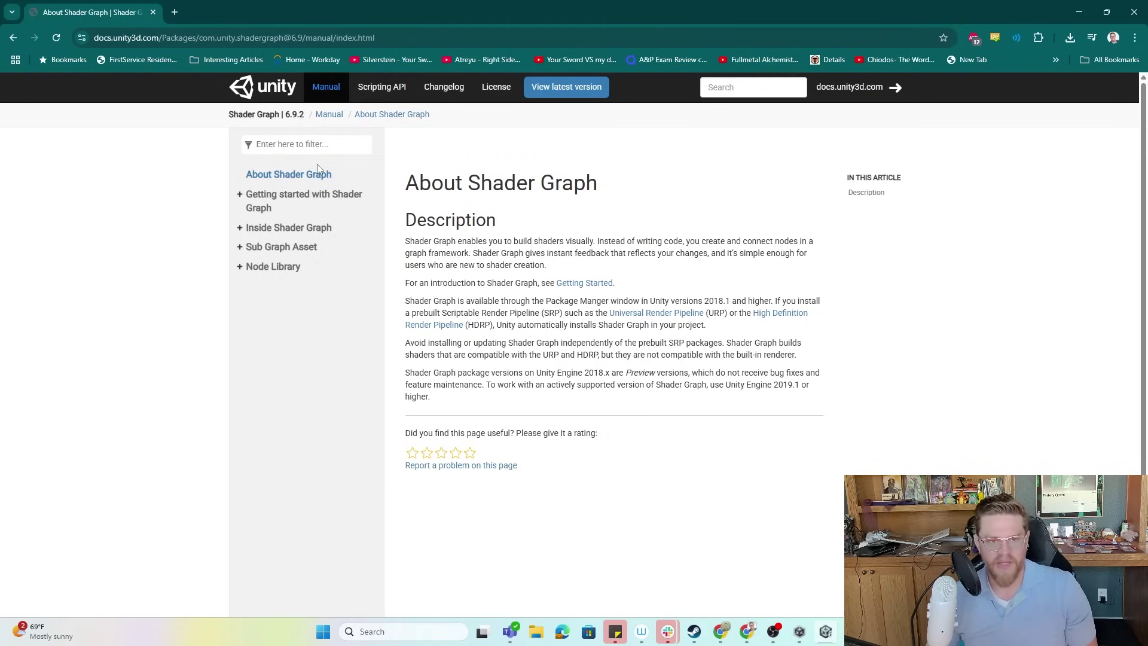
left_click(245, 231)
left_click(269, 242)
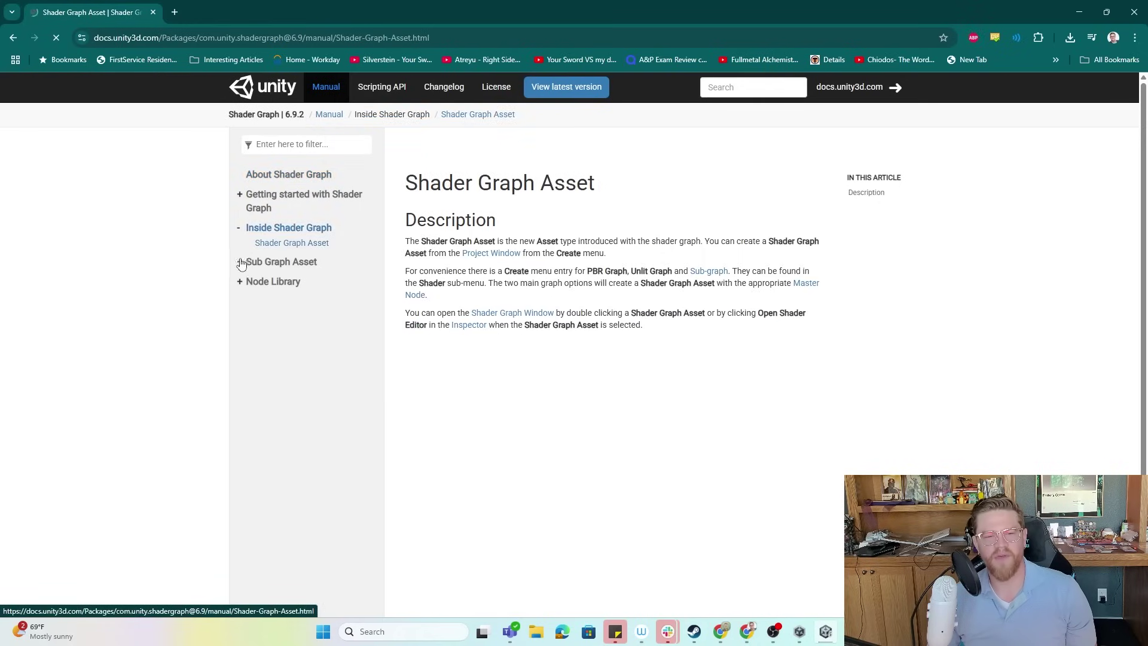
left_click(240, 262)
left_click(282, 301)
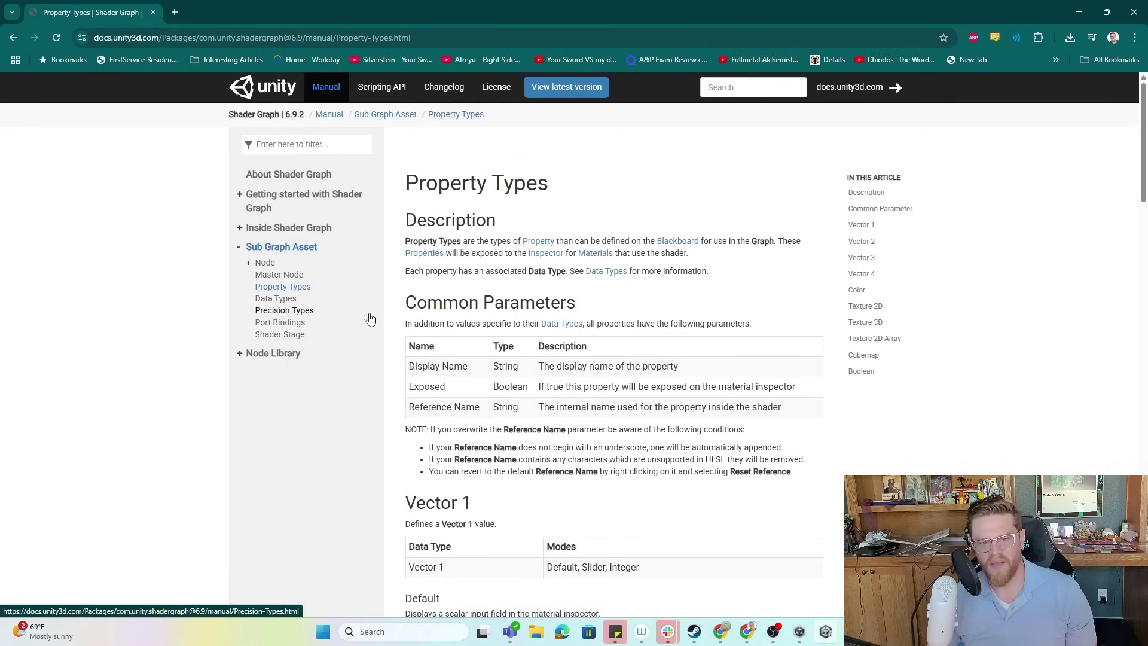
Step: Expand Node Library > Artistic > Blend in the documentation sidebar
scroll(734, 417, "down", 8)
scroll(732, 421, "down", 8)
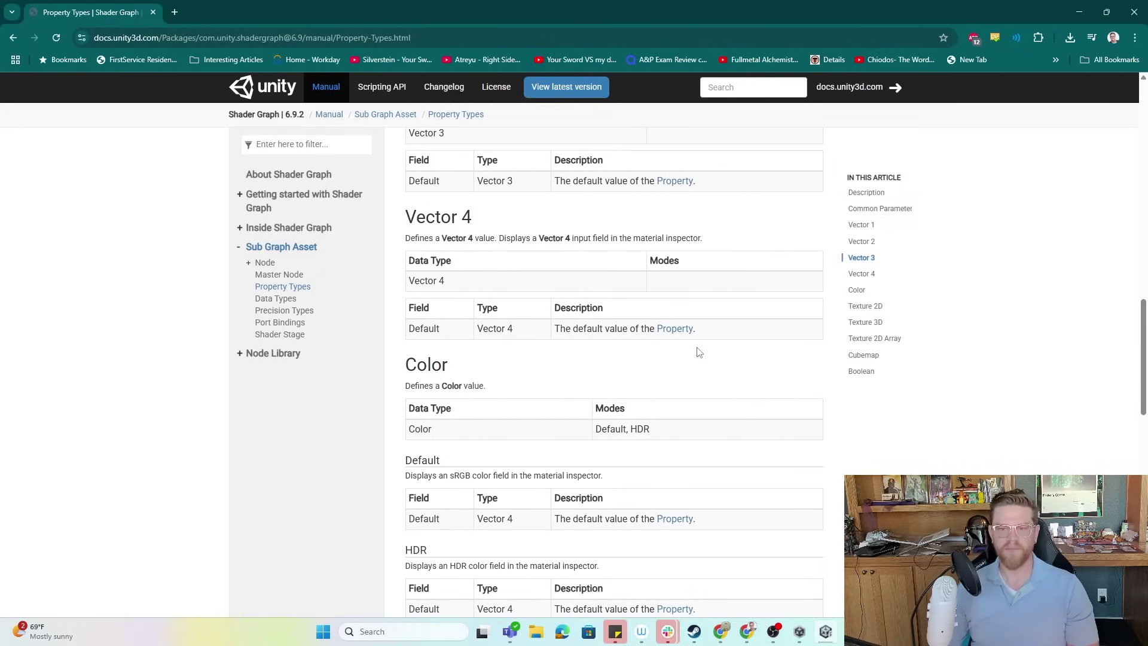
scroll(428, 297, "down", 5)
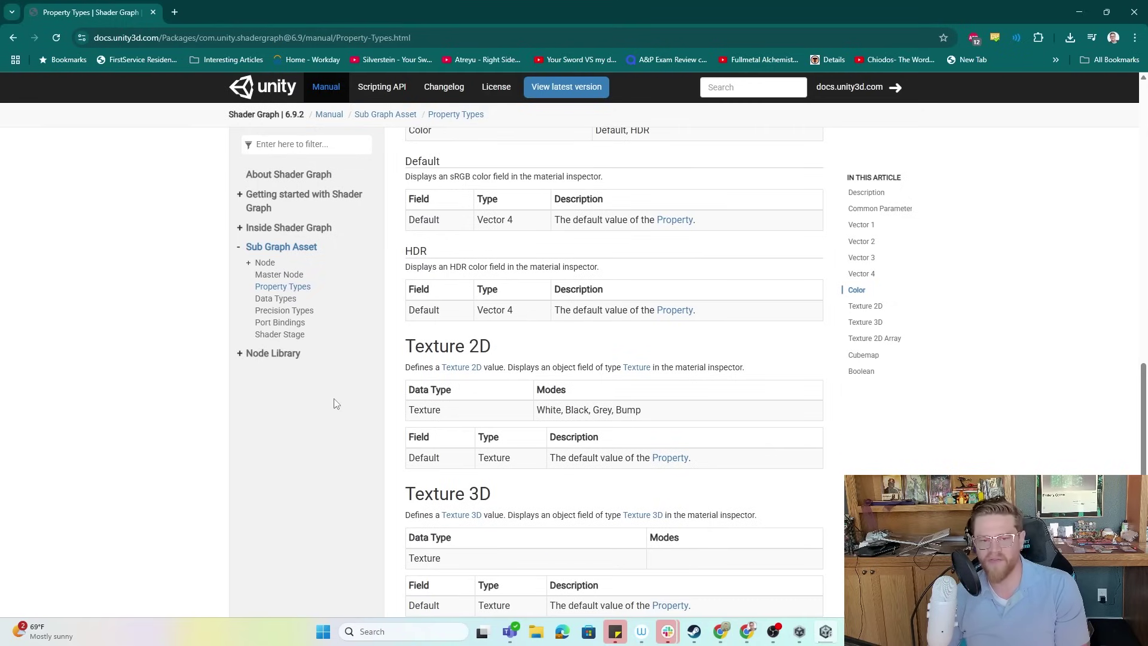
left_click(241, 354)
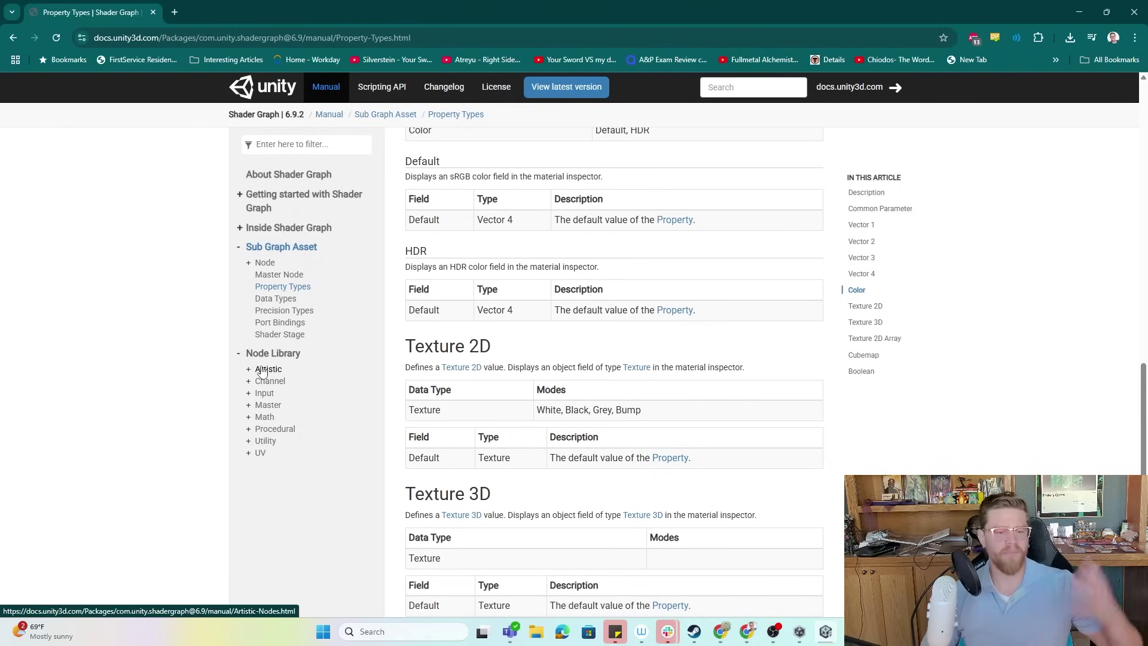
left_click(249, 370)
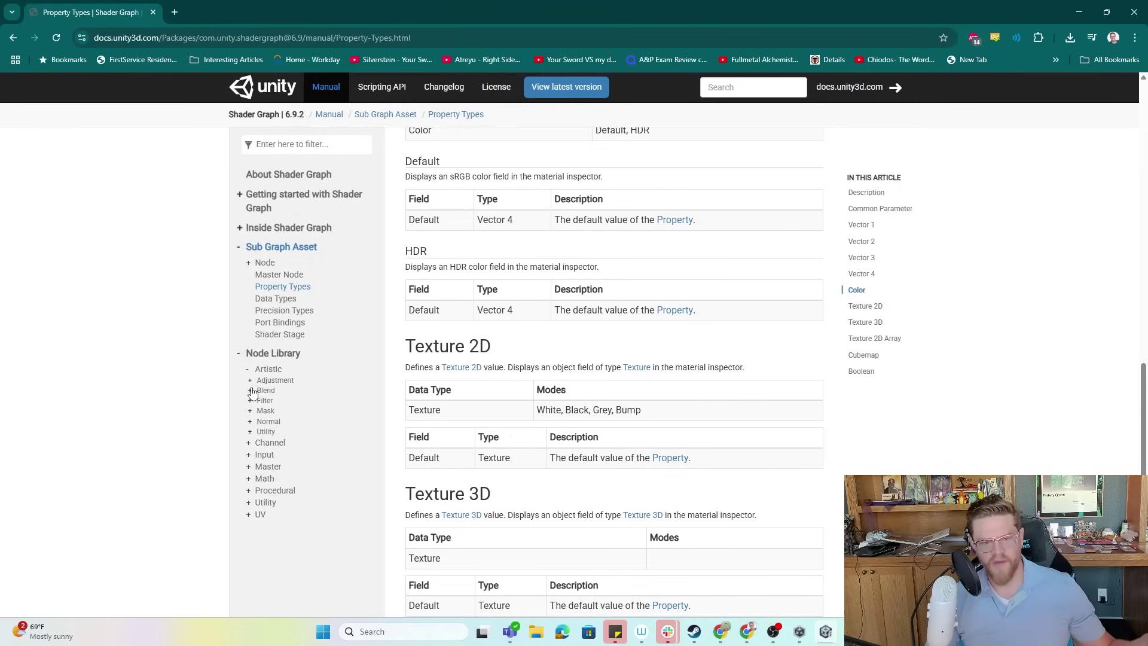
left_click(250, 391)
Step: Open the Blend Node page and read its ports, Mode options and generated code examples
left_click(268, 401)
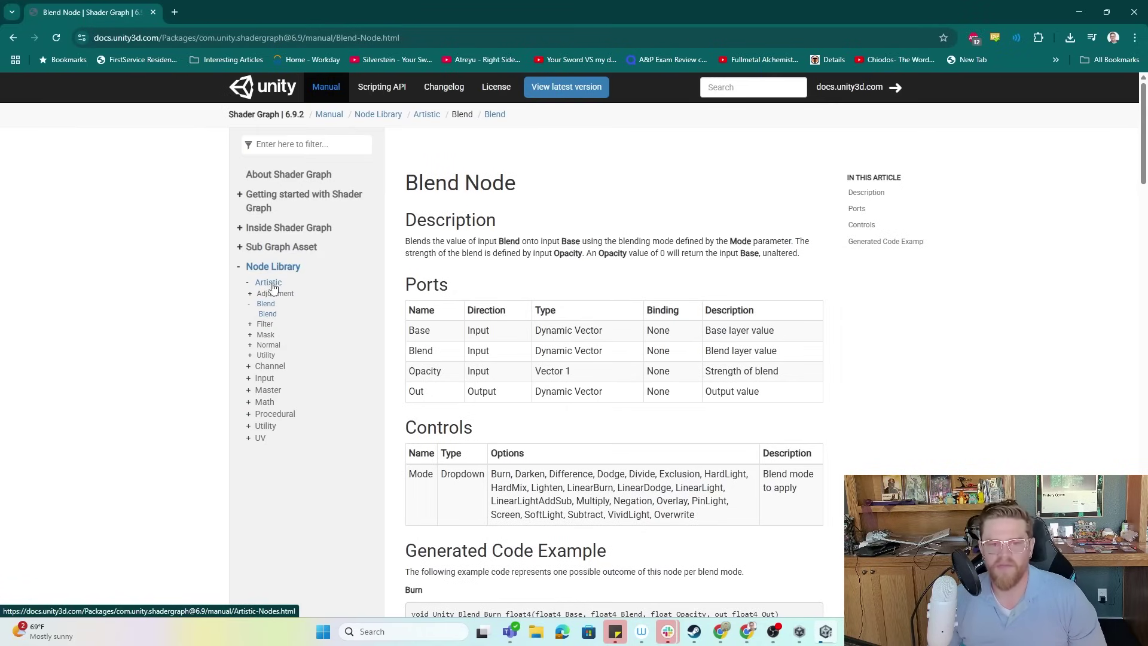
scroll(734, 333, "down", 4)
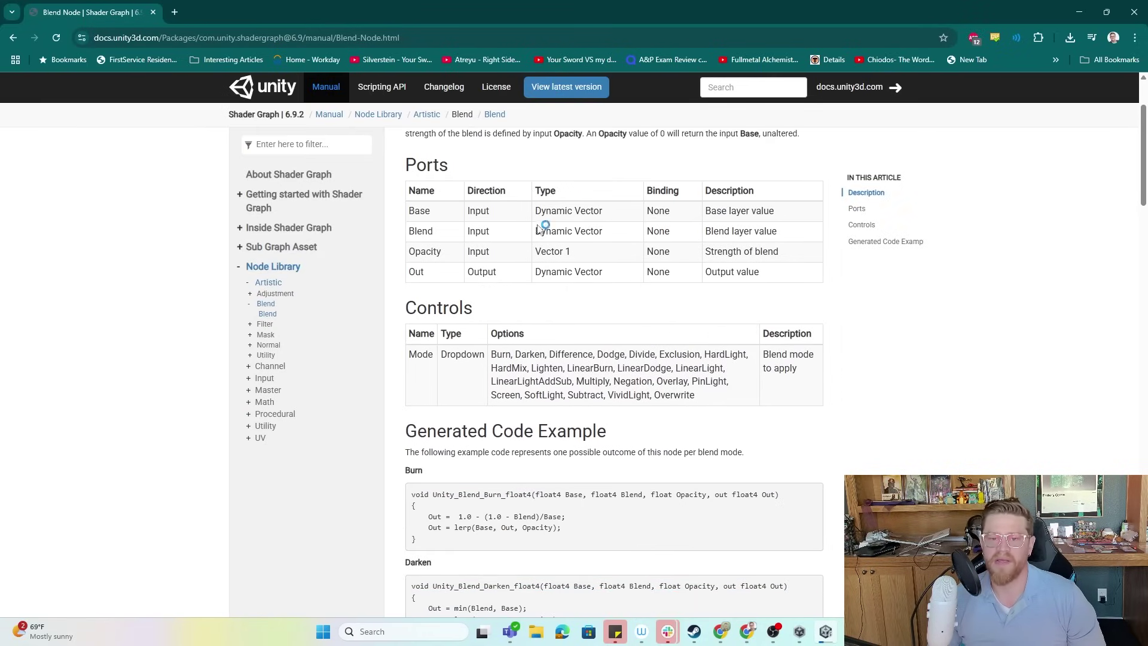
scroll(915, 314, "down", 2)
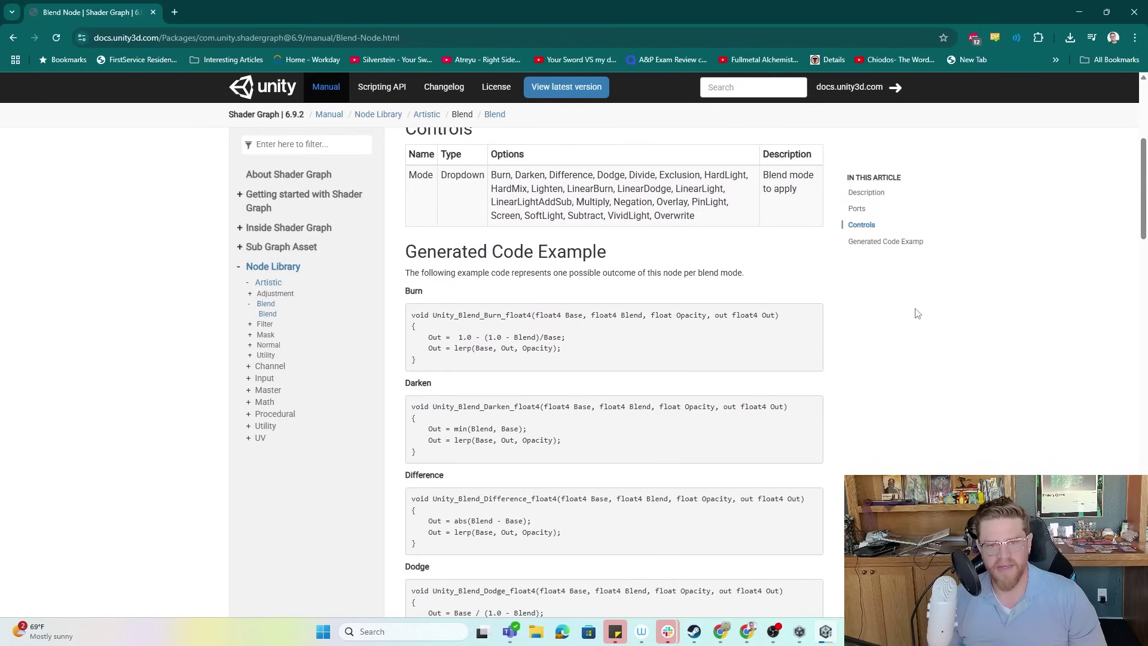
scroll(754, 252, "up", 2)
scroll(938, 377, "down", 3)
scroll(539, 205, "up", 2)
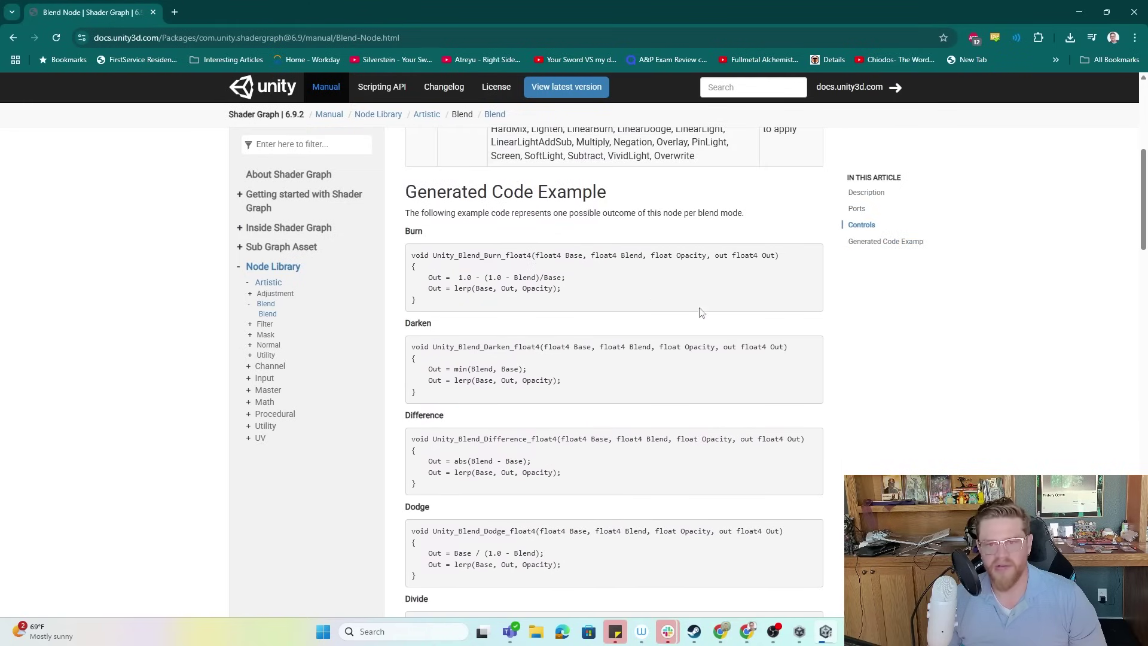
scroll(895, 392, "down", 12)
scroll(895, 393, "down", 15)
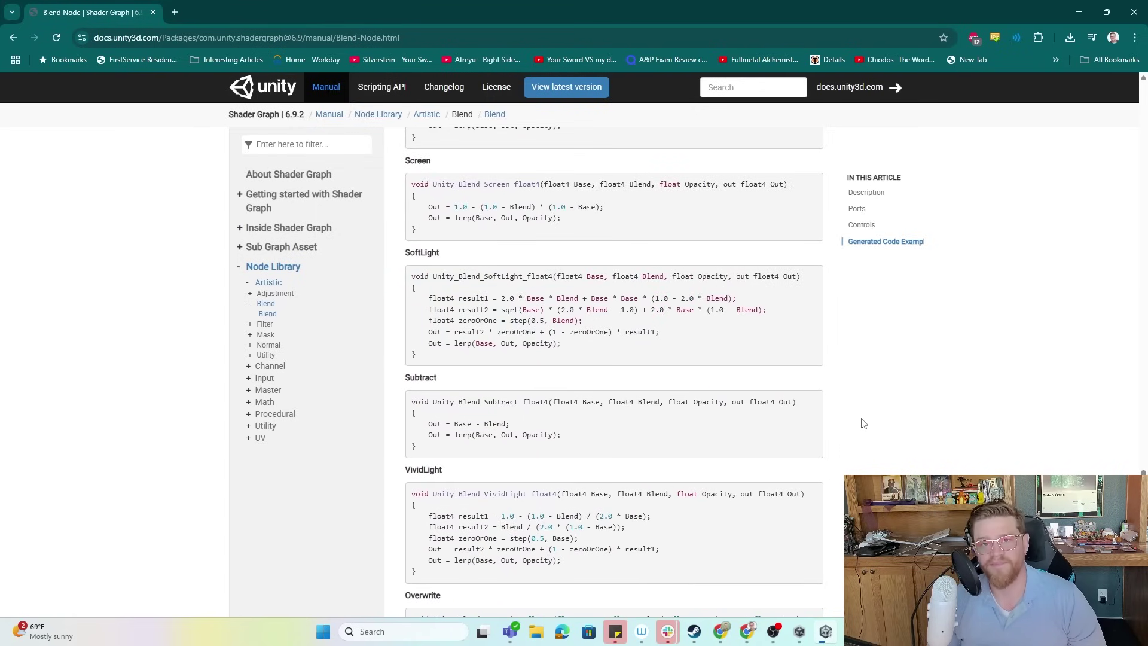
Step: Close the HDRP Wizard and start a Basic Indoors (HDRP) scene without saving the outdoors one
key("alt+Tab")
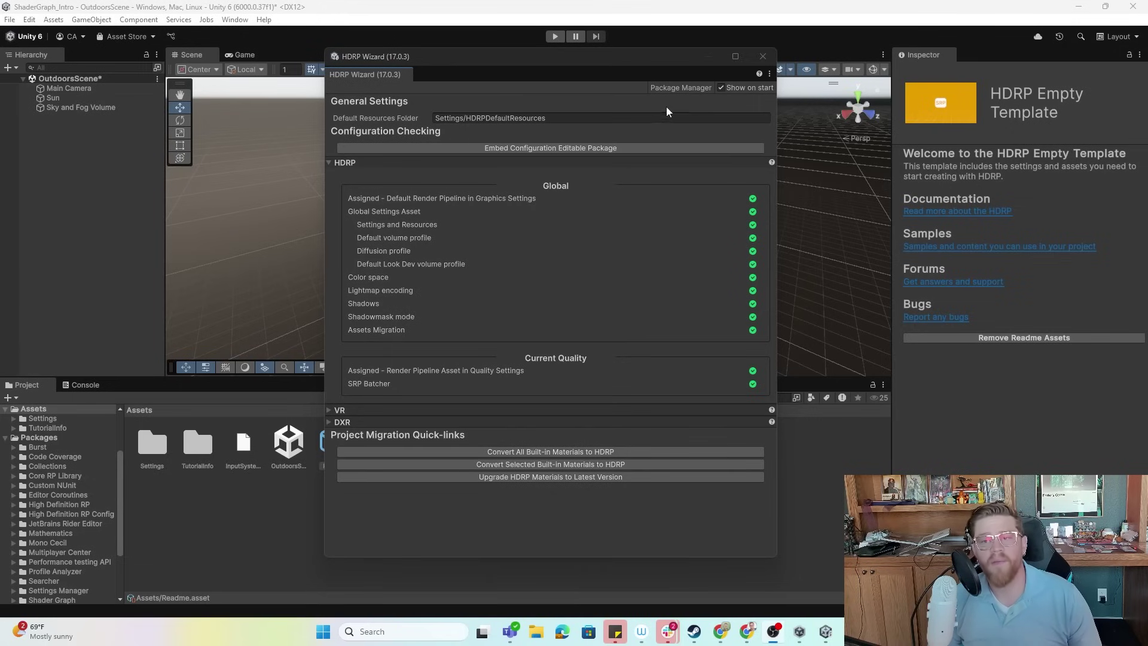
left_click(762, 56)
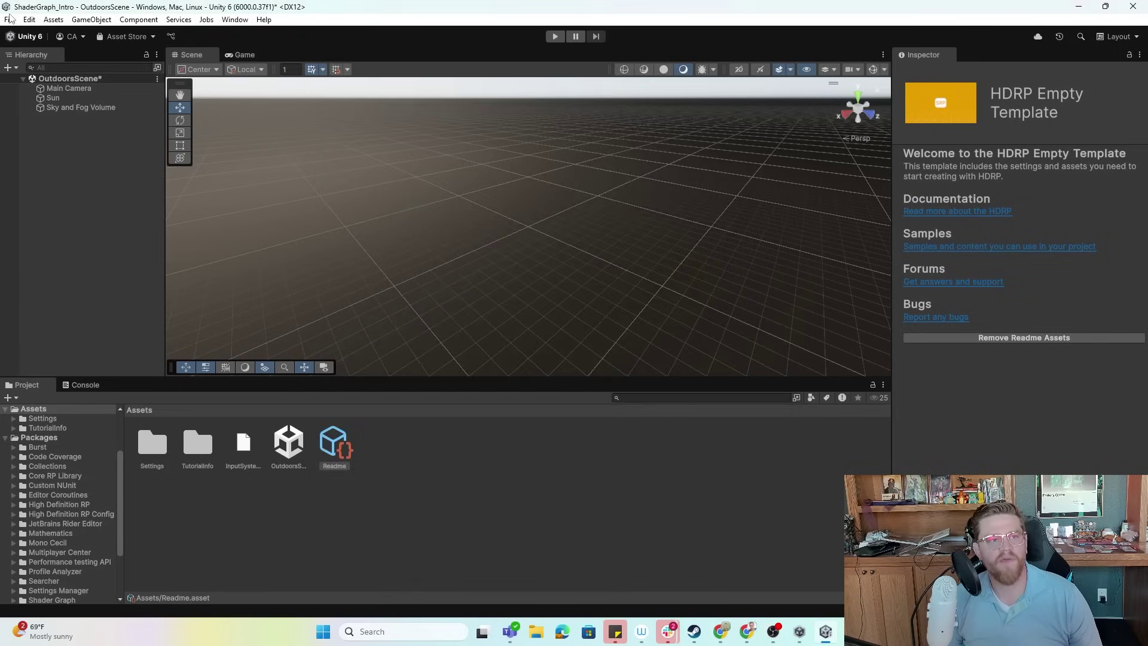
left_click(9, 20)
left_click(31, 34)
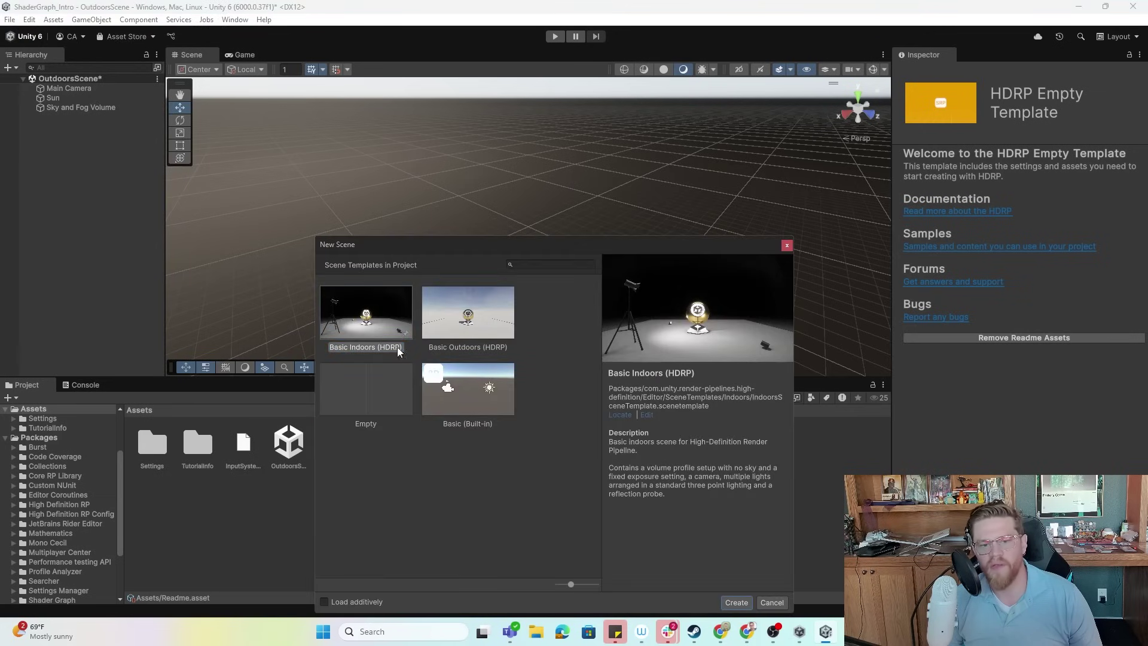
left_click(737, 602)
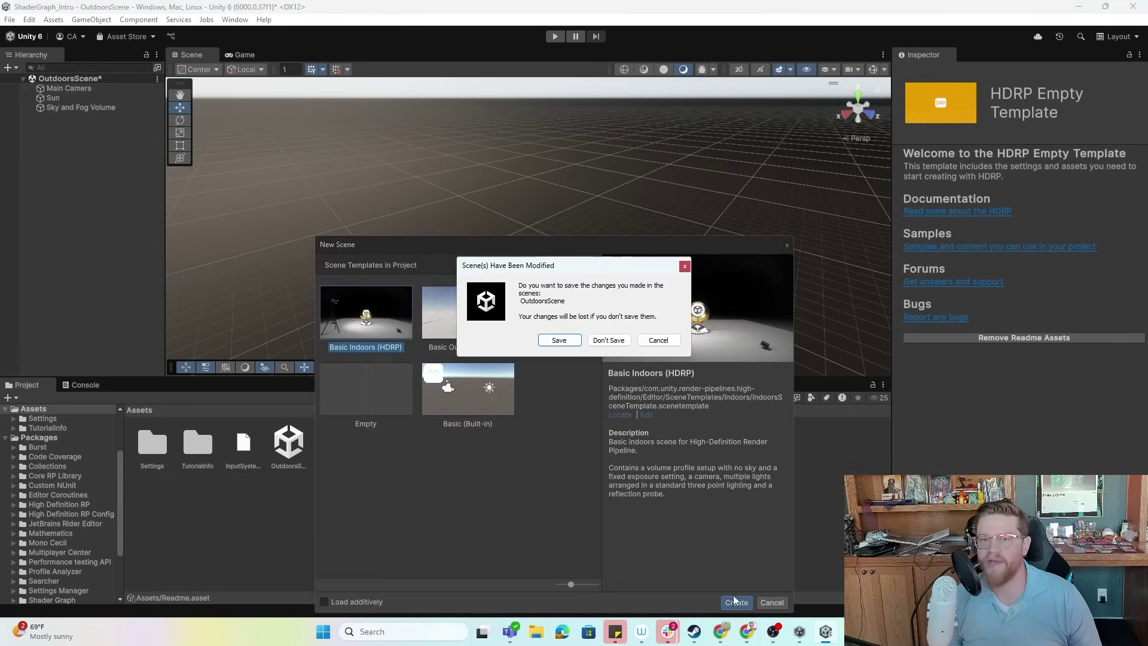
left_click(608, 339)
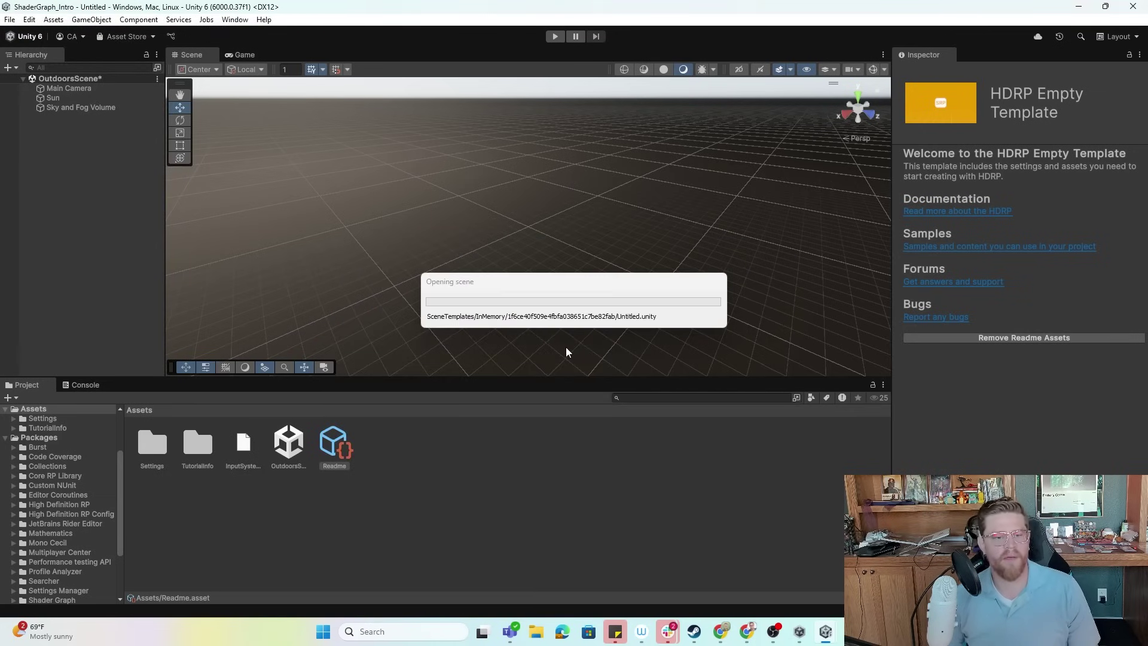
left_click_drag(311, 201, 392, 244, "alt")
right_click_drag(392, 243, 973, 381, "alt")
left_click_drag(699, 262, 646, 239, "alt")
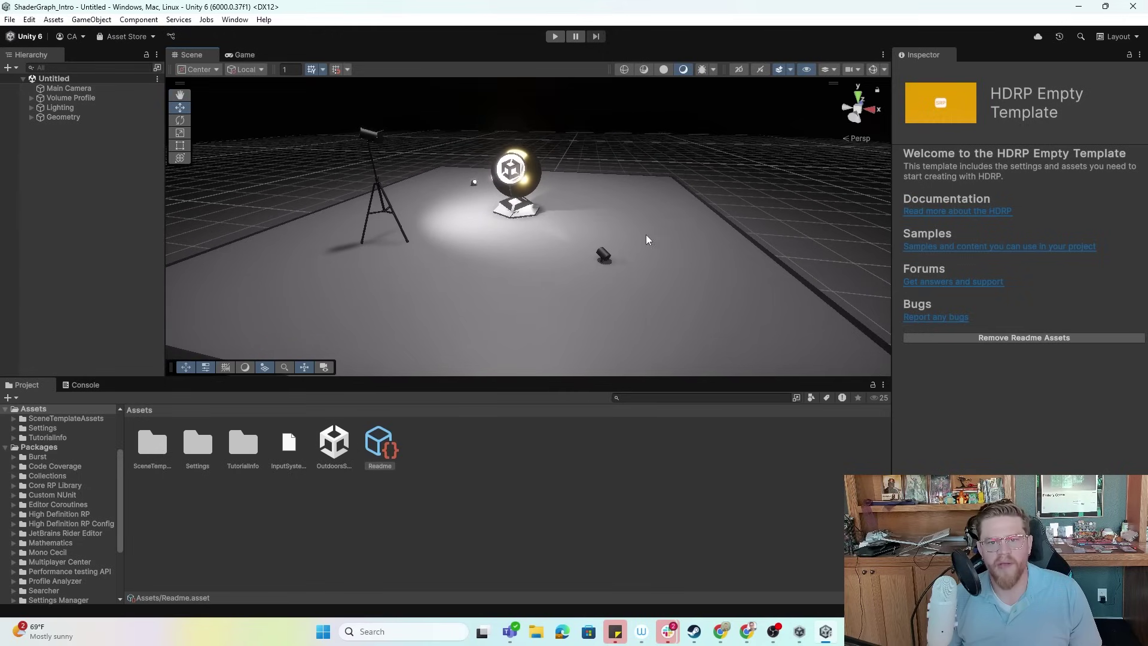
Step: Create an HDRP Lit Shader Graph asset named Example in Assets
right_click(440, 447)
mouse_move(485, 113)
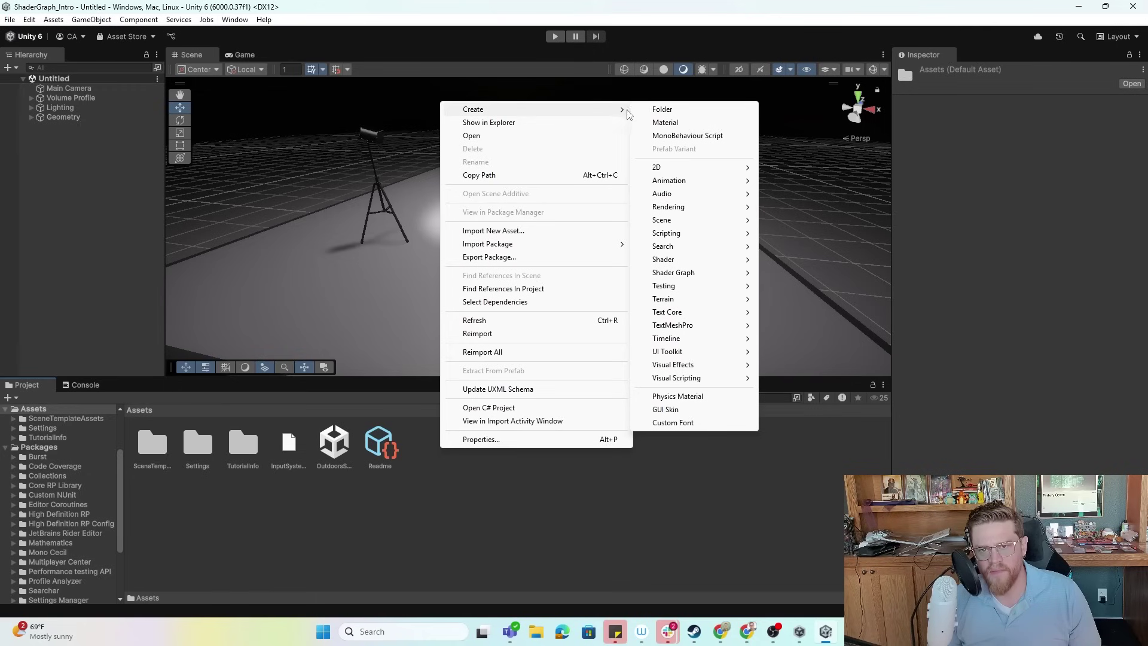
mouse_move(682, 279)
mouse_move(805, 280)
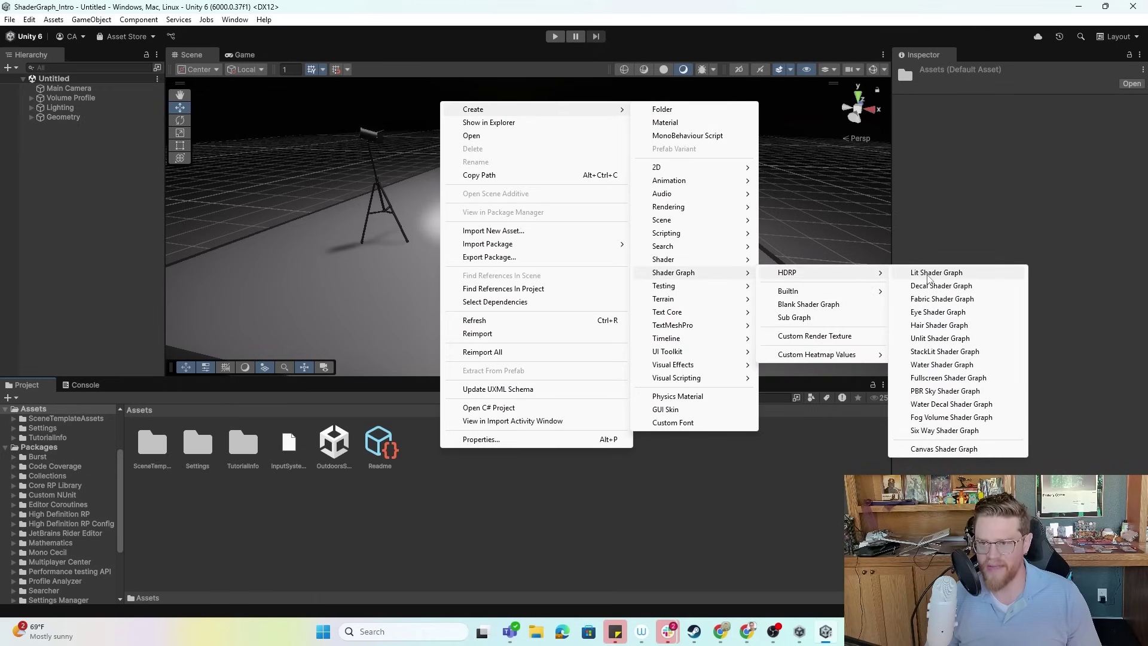
left_click(928, 273)
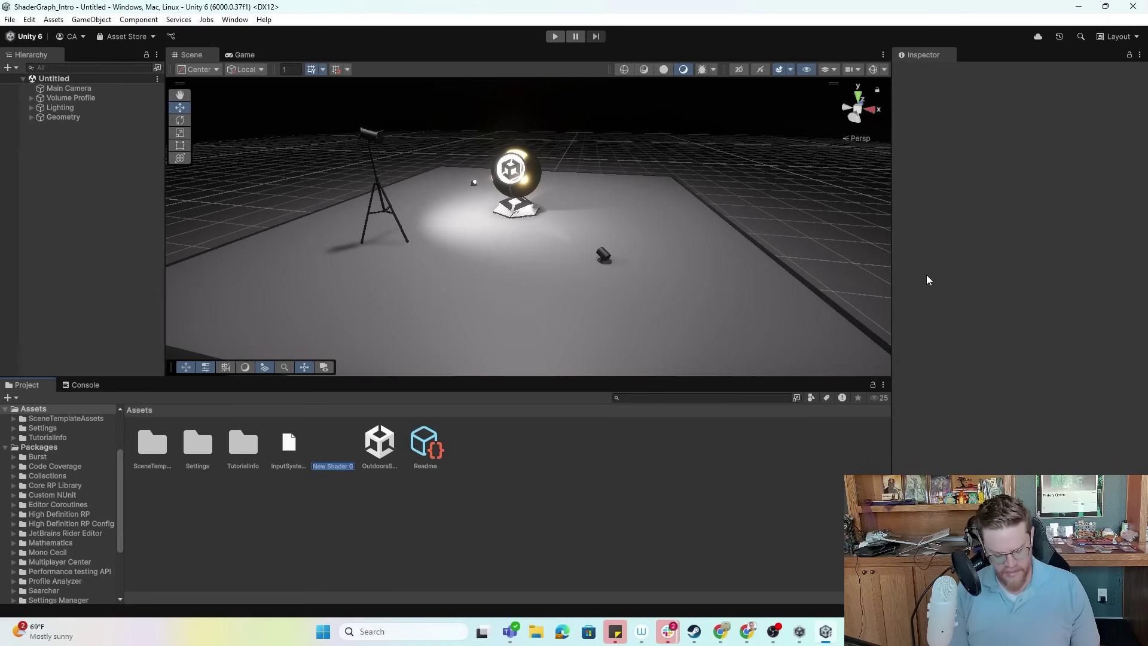
type("Example")
key("Return")
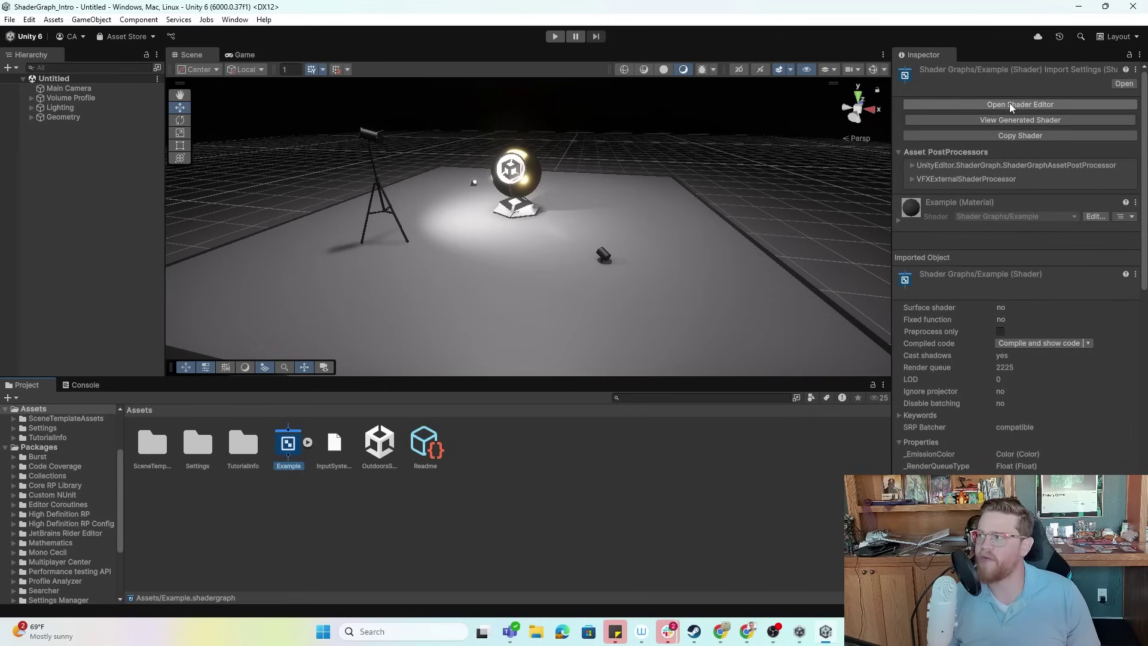
Step: Open Example in Shader Graph and select the Vertex stack's Position block
double_click(288, 448)
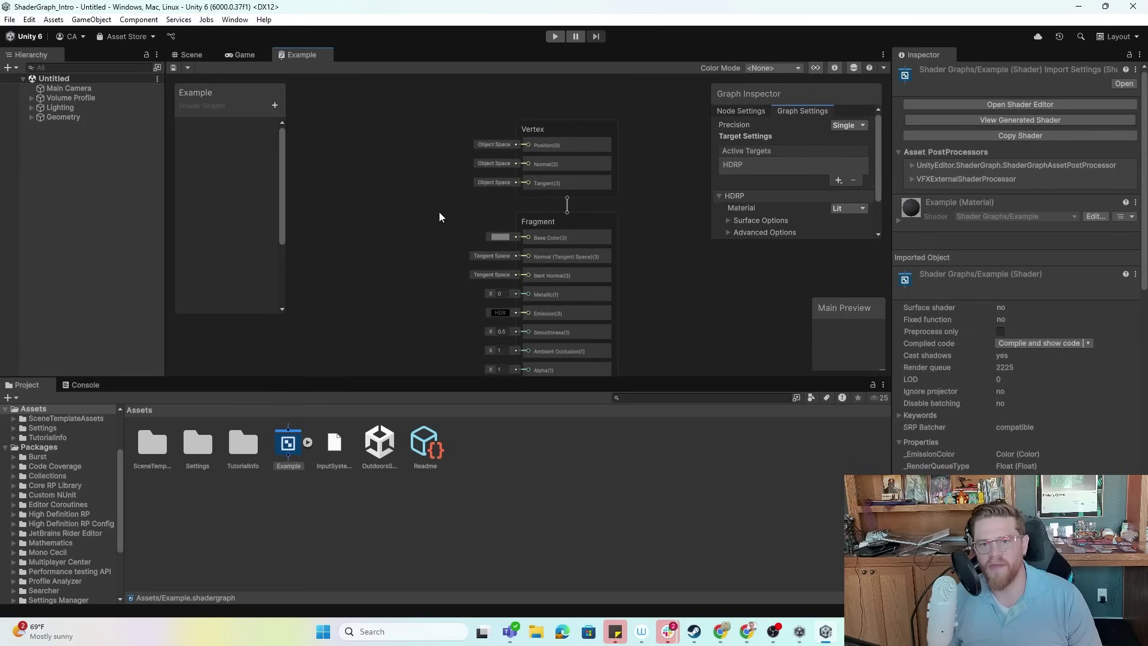
scroll(439, 212, "up", 2)
scroll(439, 212, "down", 3)
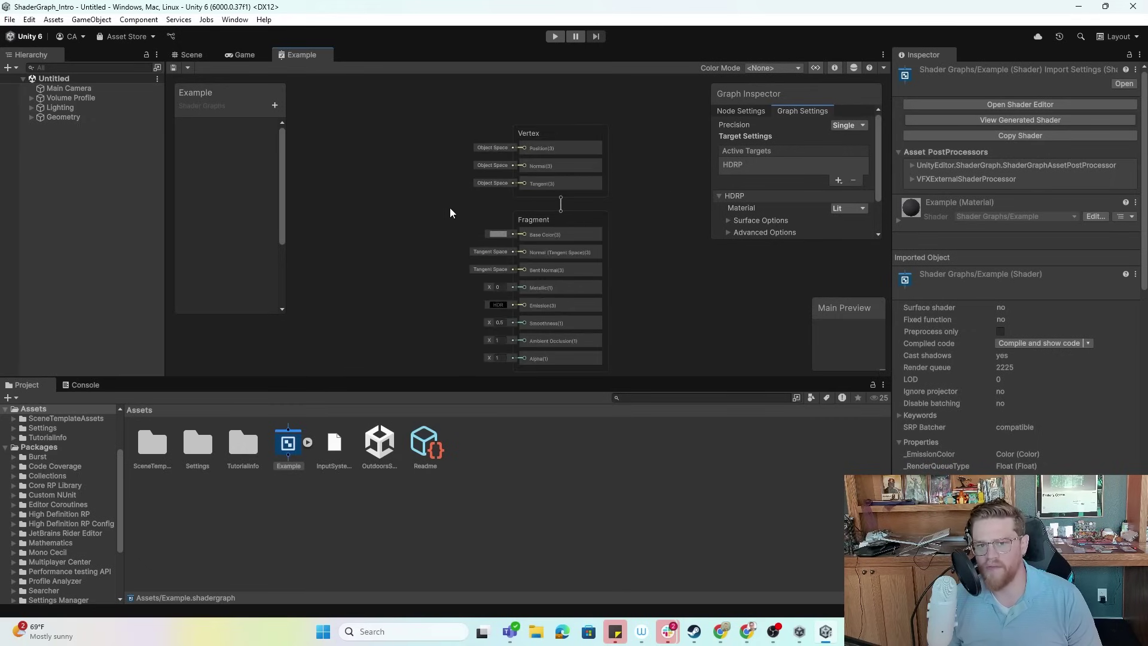
middle_click_drag(468, 194, 478, 175)
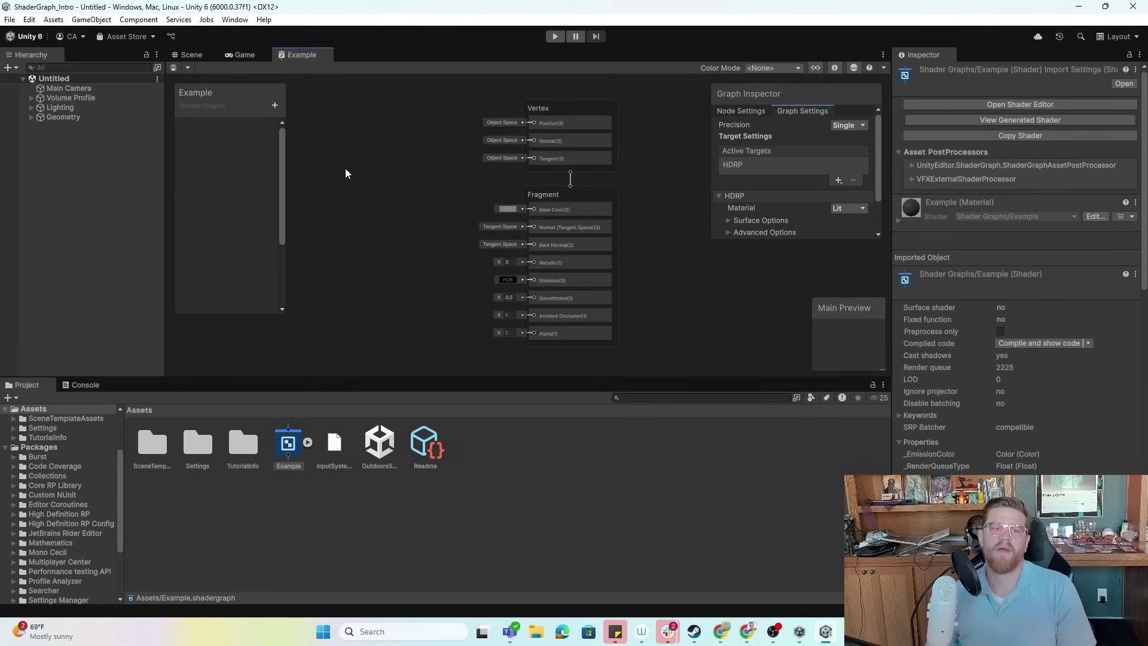
scroll(559, 171, "up", 1)
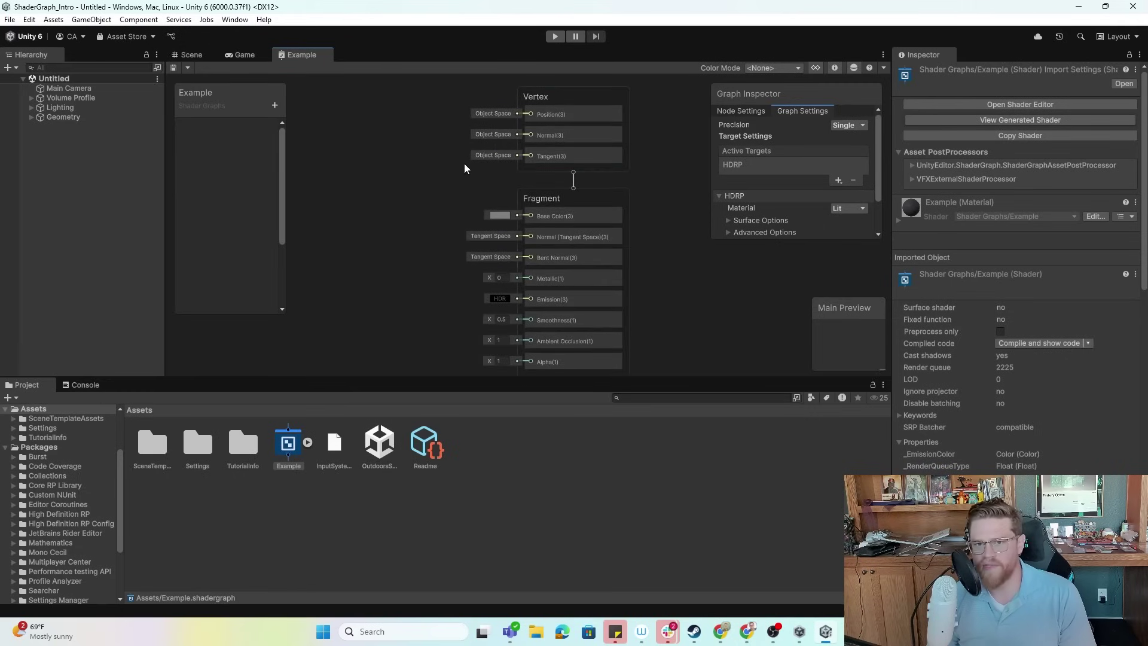
left_click(541, 97)
left_click(529, 110)
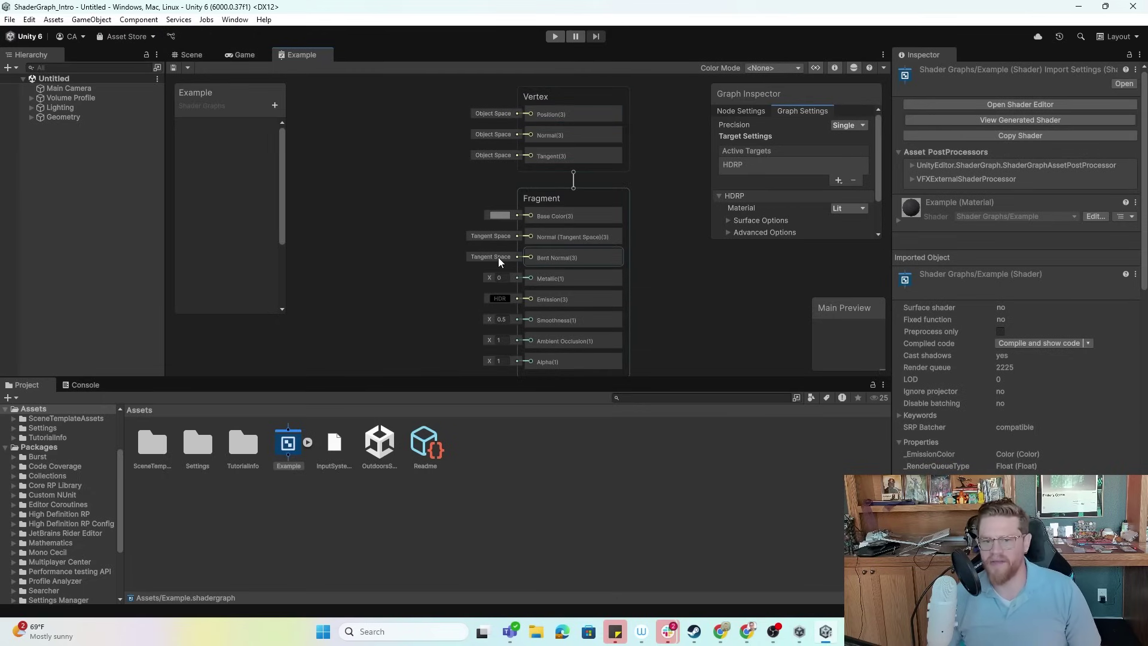
middle_click_drag(421, 282, 422, 241)
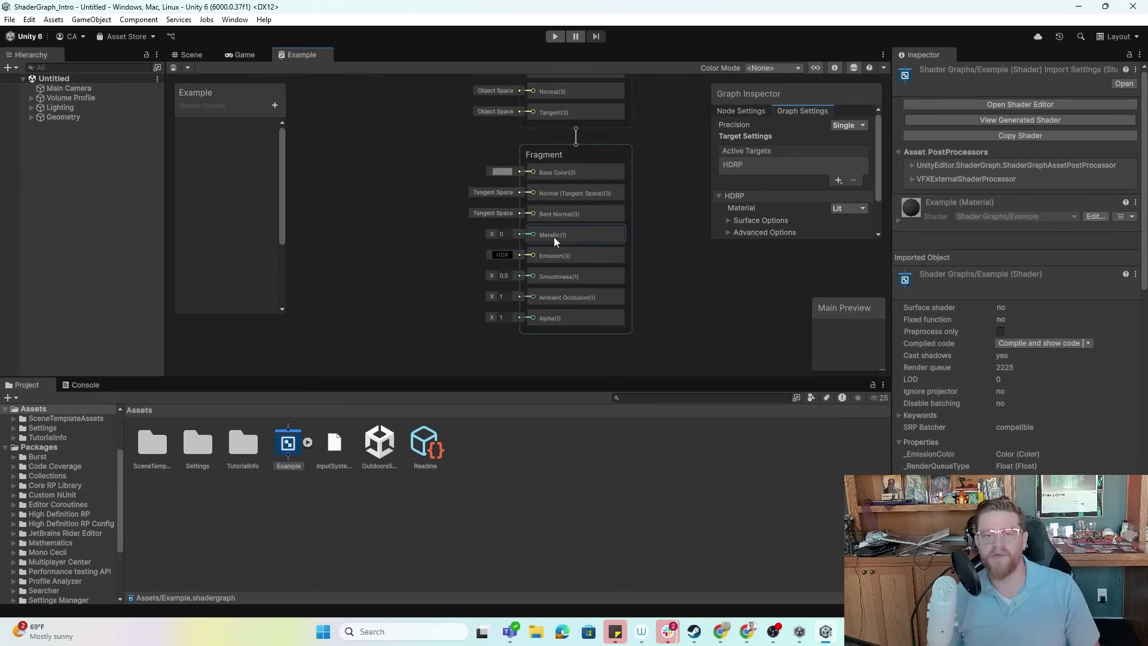
middle_click_drag(434, 143, 446, 165)
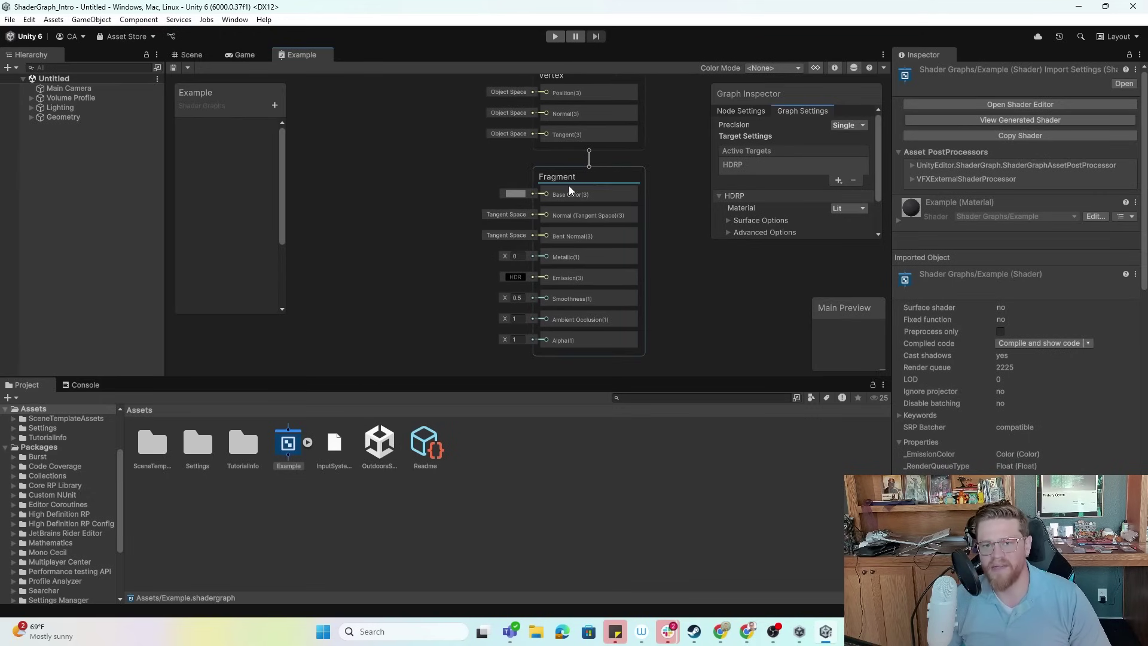
left_click_drag(598, 194, 617, 279)
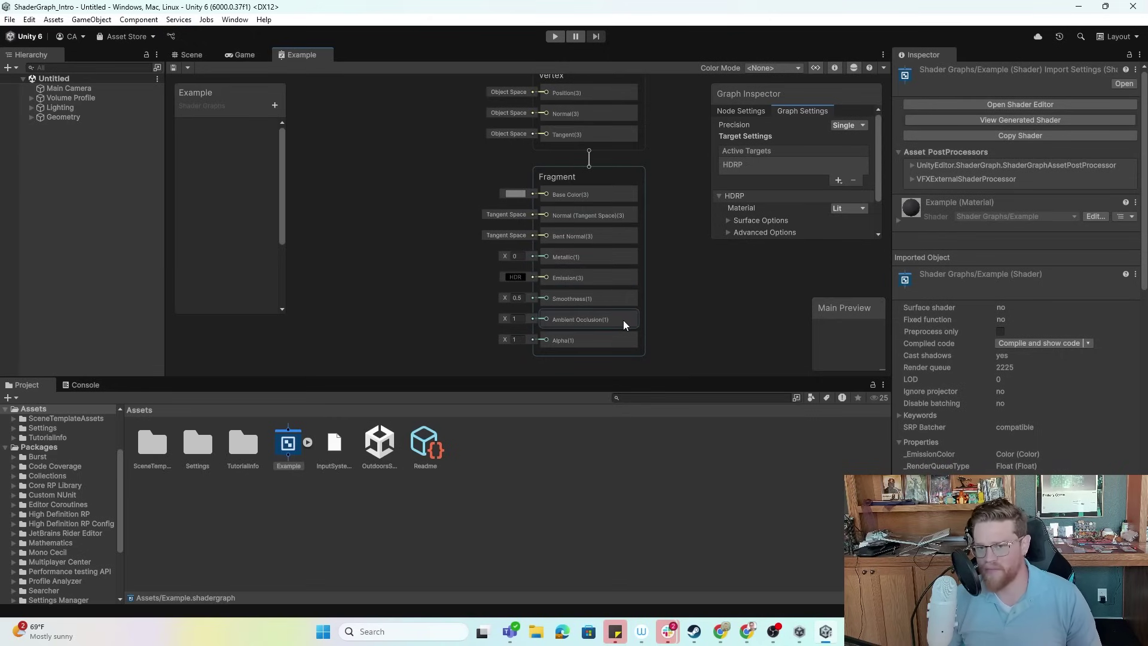
left_click_drag(623, 321, 496, 294)
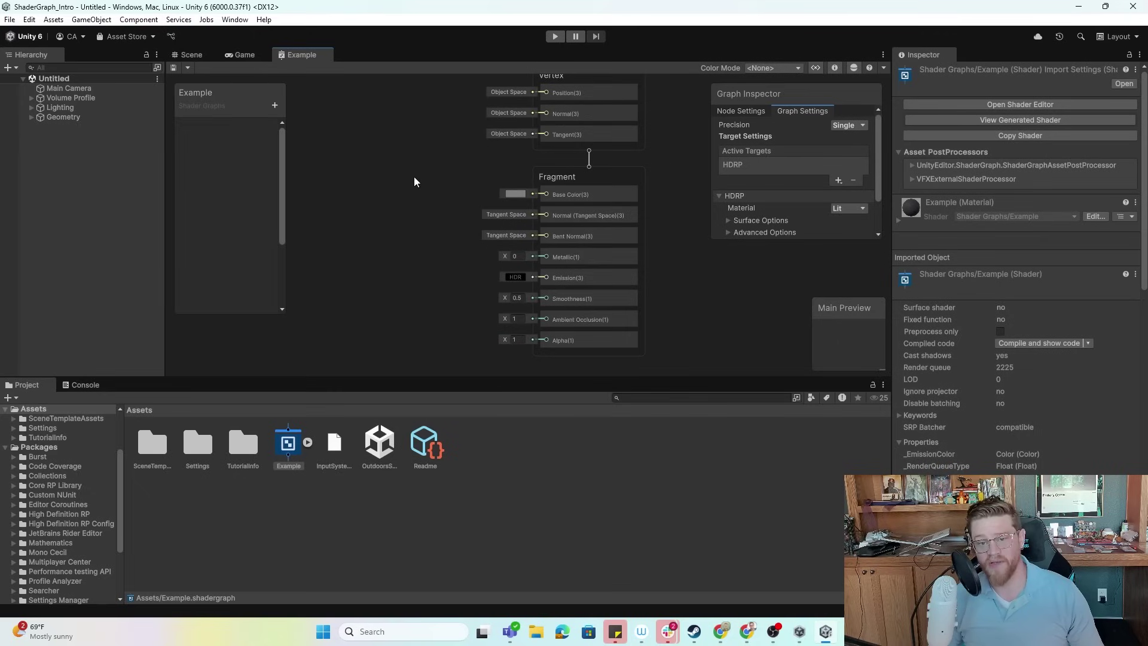
middle_click_drag(426, 191, 428, 197)
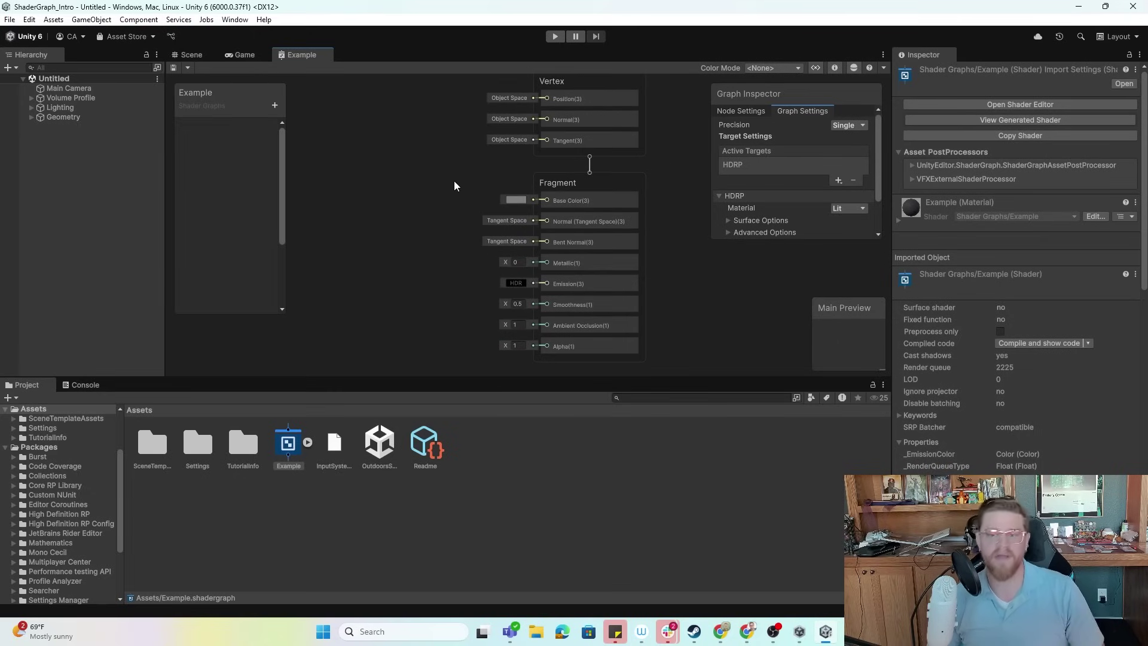
middle_click_drag(454, 181, 464, 198)
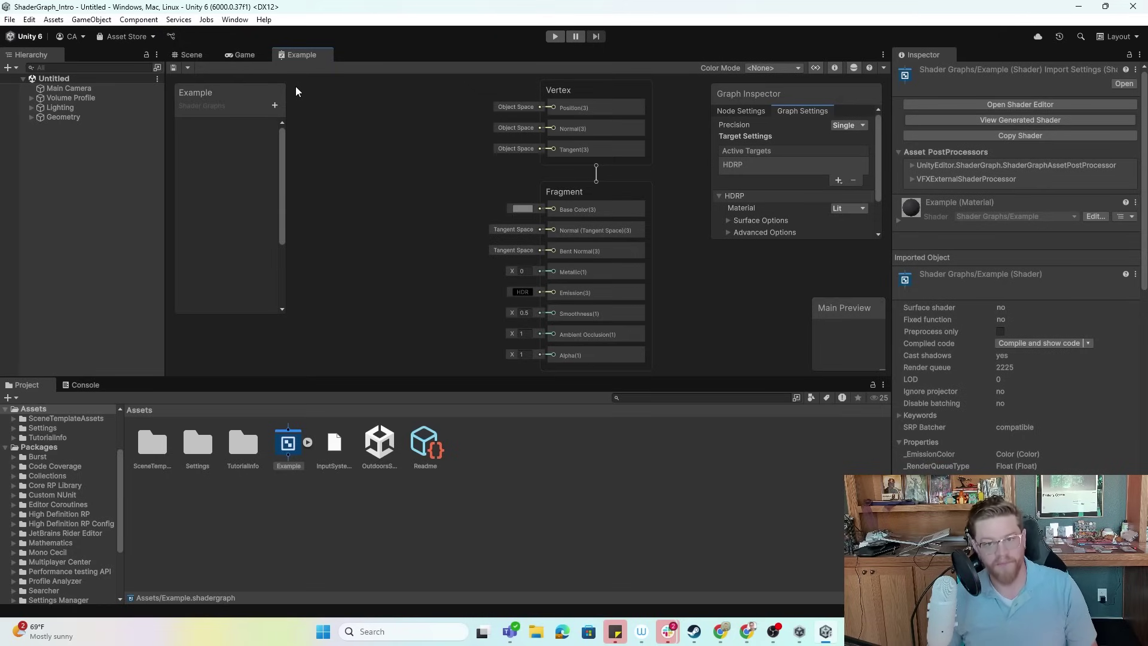
Step: Add a Float property named speed to the Blackboard
left_click(275, 109)
left_click(334, 134)
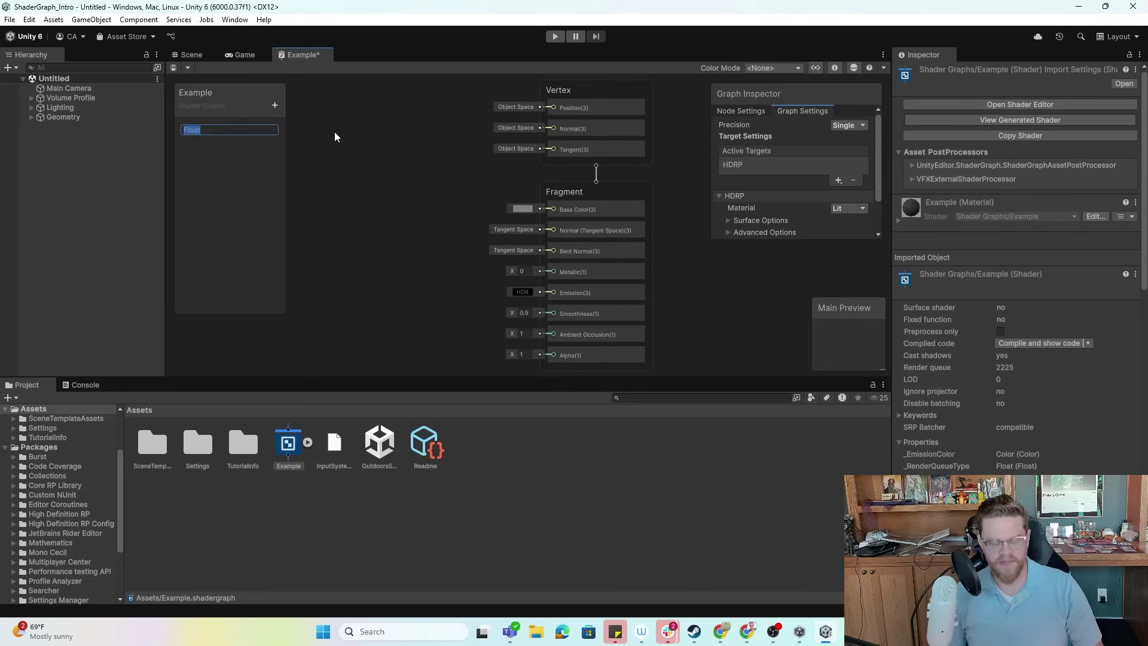
type("speed")
key("Return")
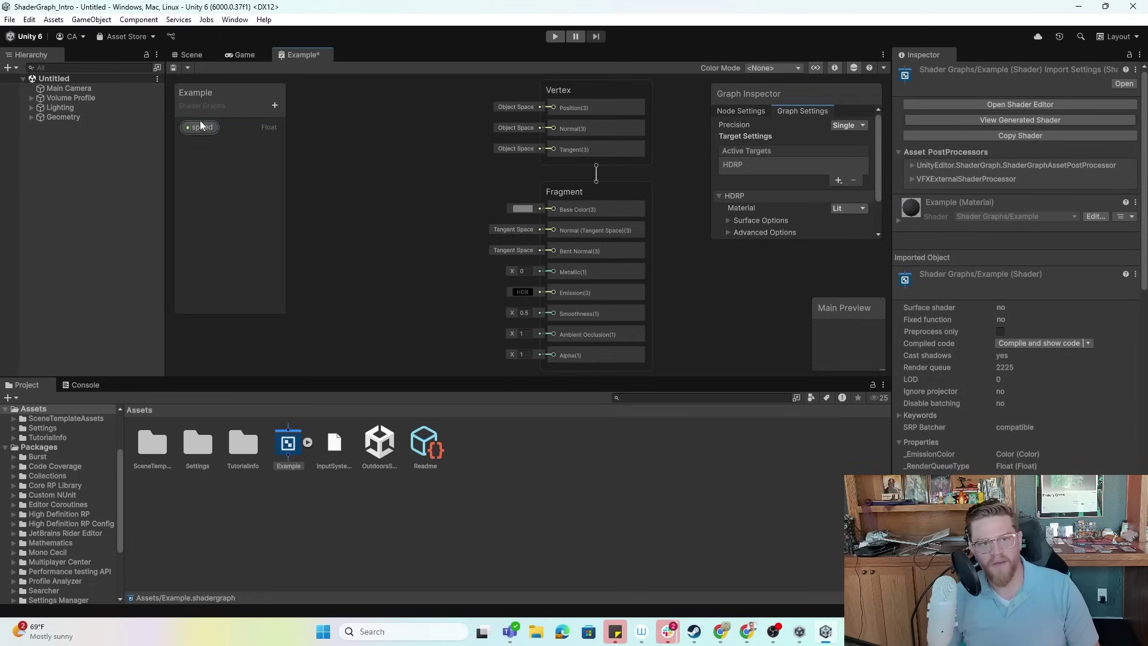
Step: Place the speed property as a node on the canvas and inspect its settings
left_click_drag(200, 127, 436, 205)
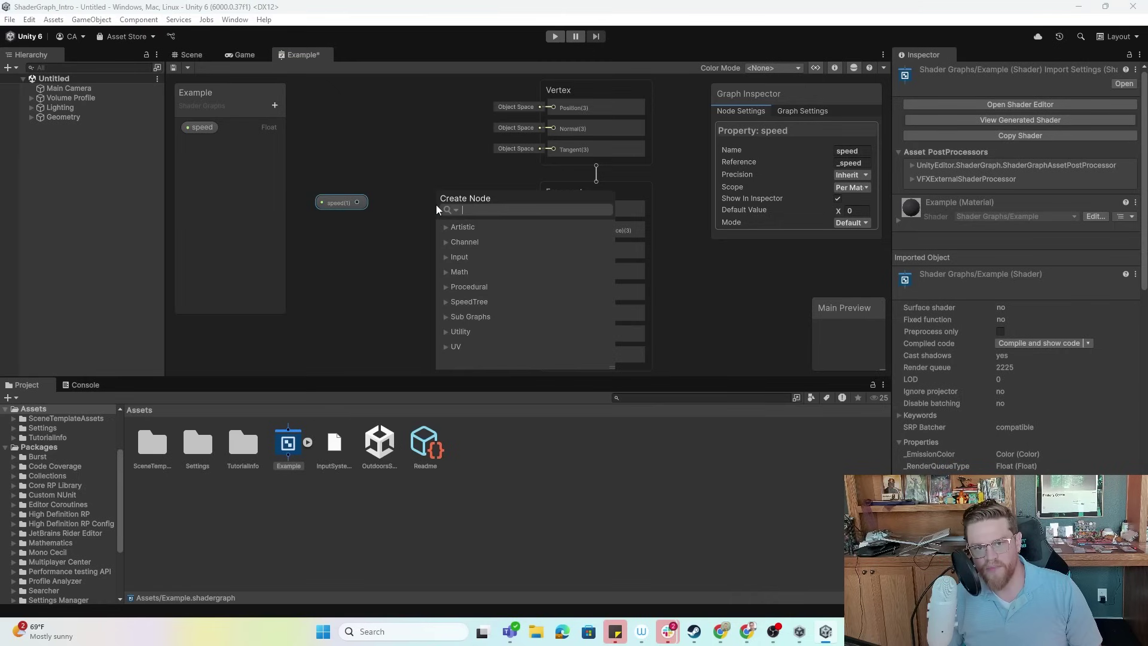
left_click(403, 140)
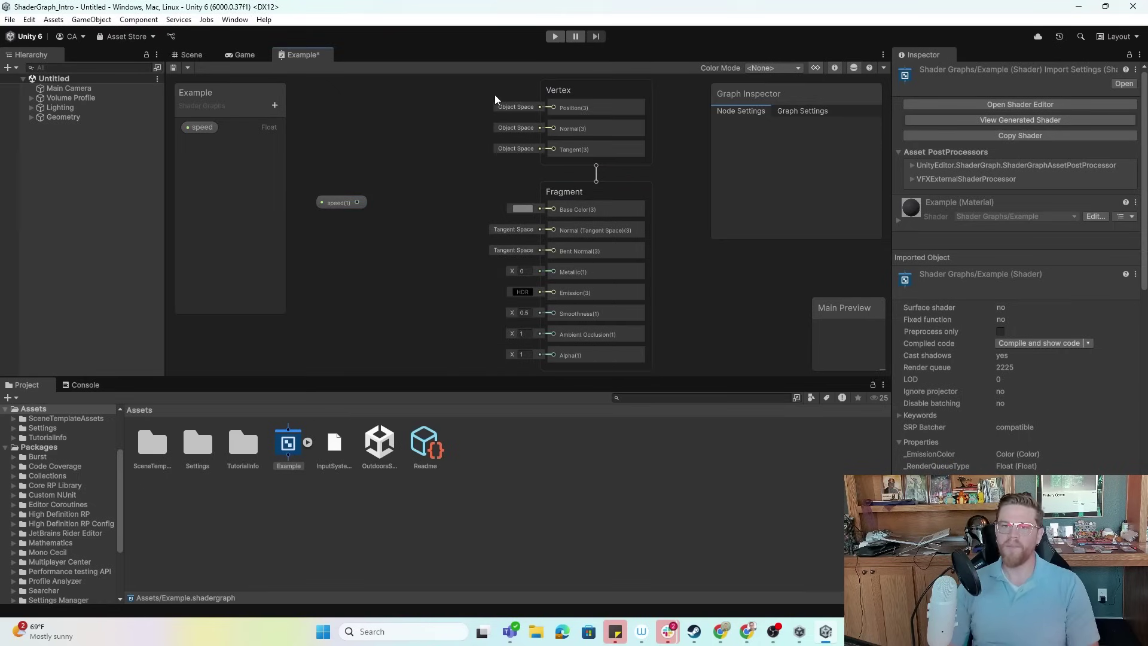
left_click(635, 190)
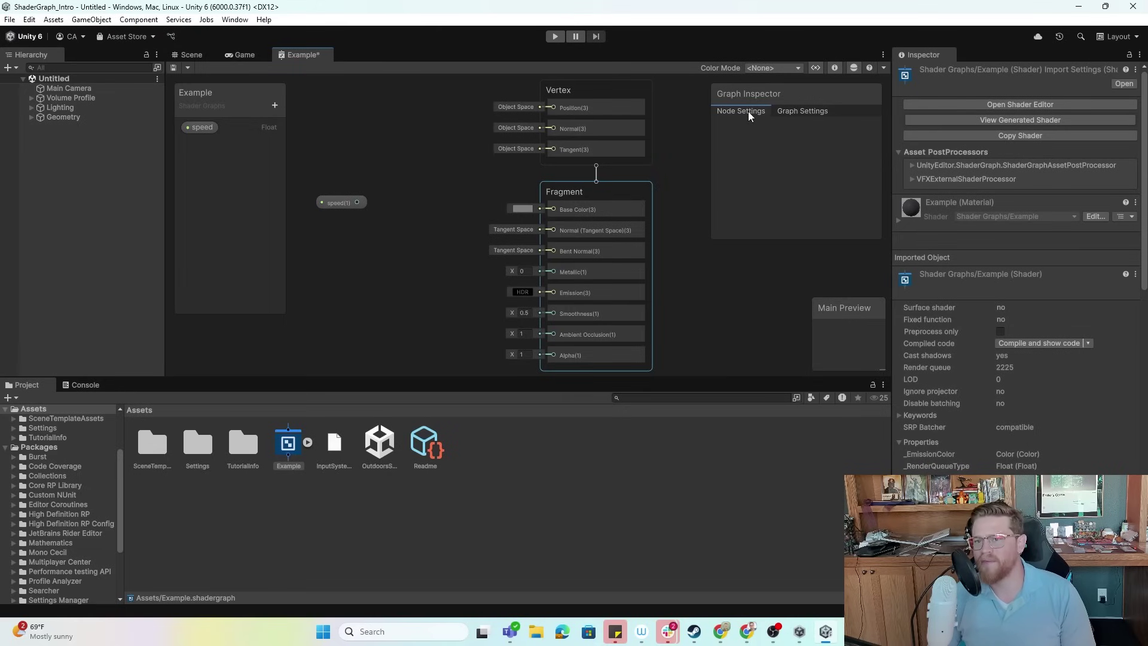
left_click(339, 203)
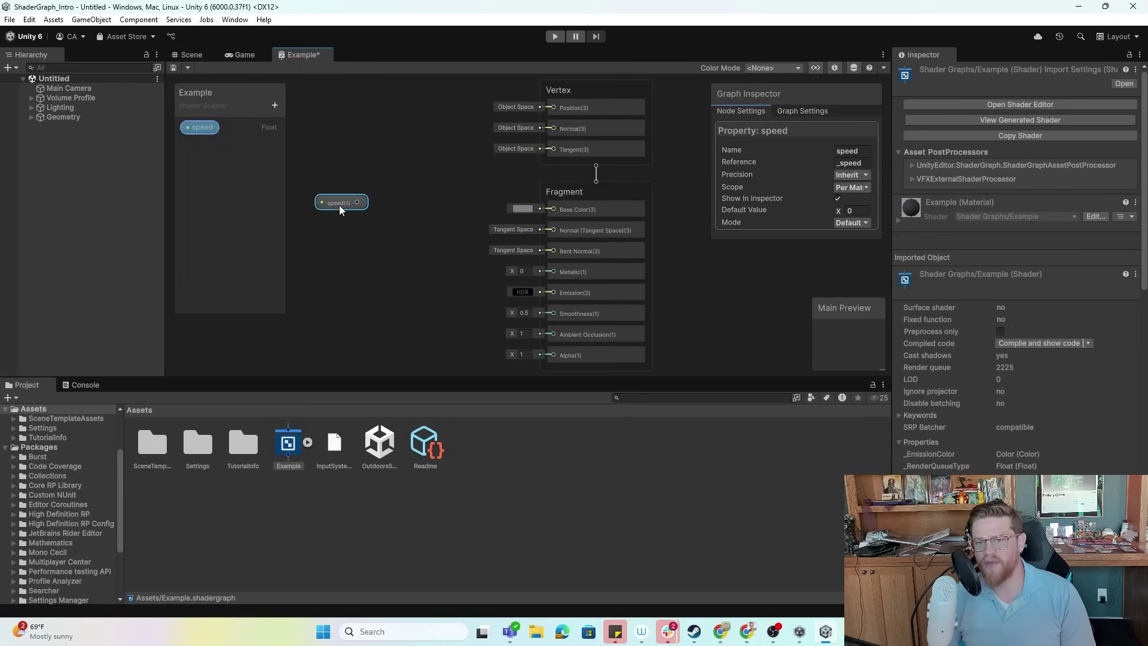
Step: Show Graph Settings and scroll through the HDRP target's Lit material options
left_click(815, 116)
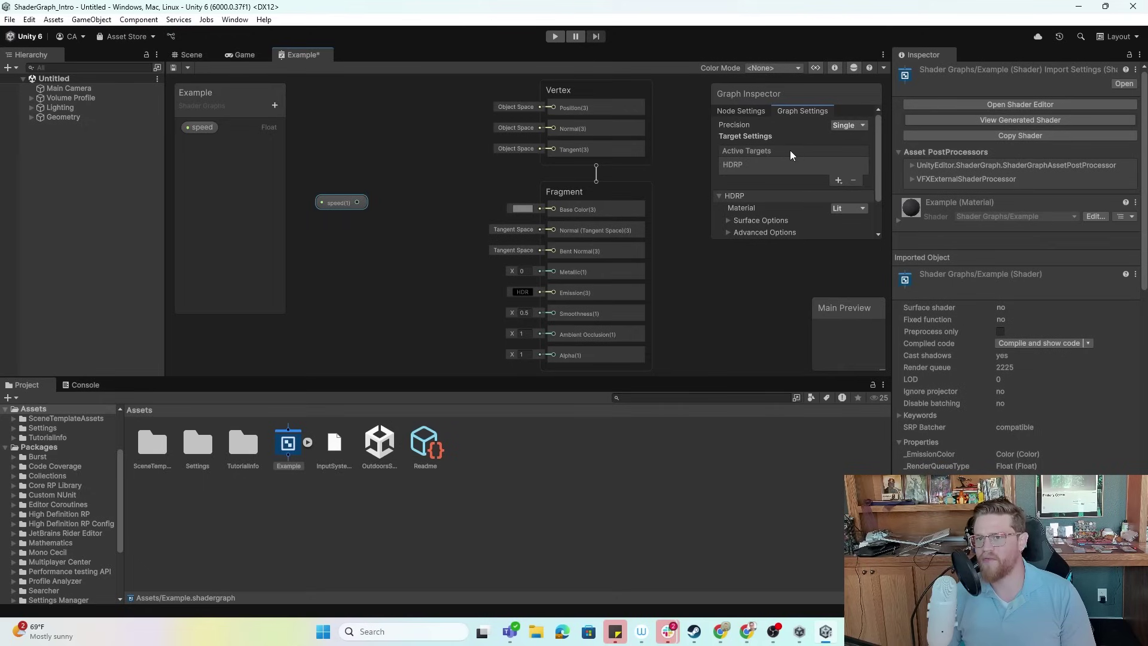
scroll(777, 191, "down", 2)
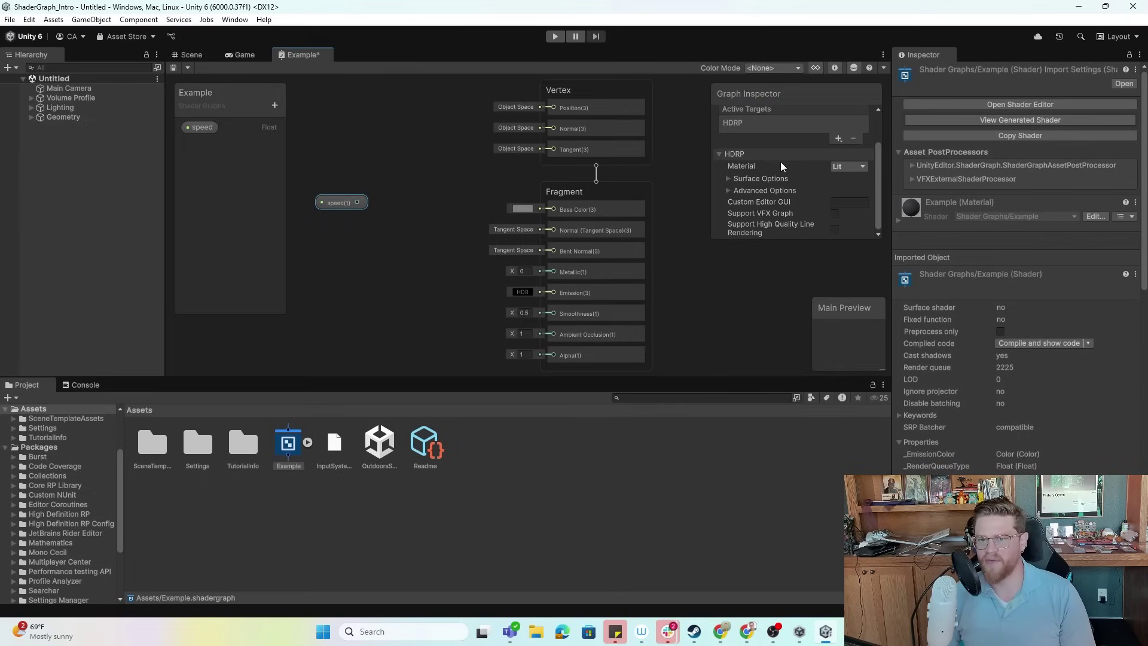
scroll(795, 199, "up", 2)
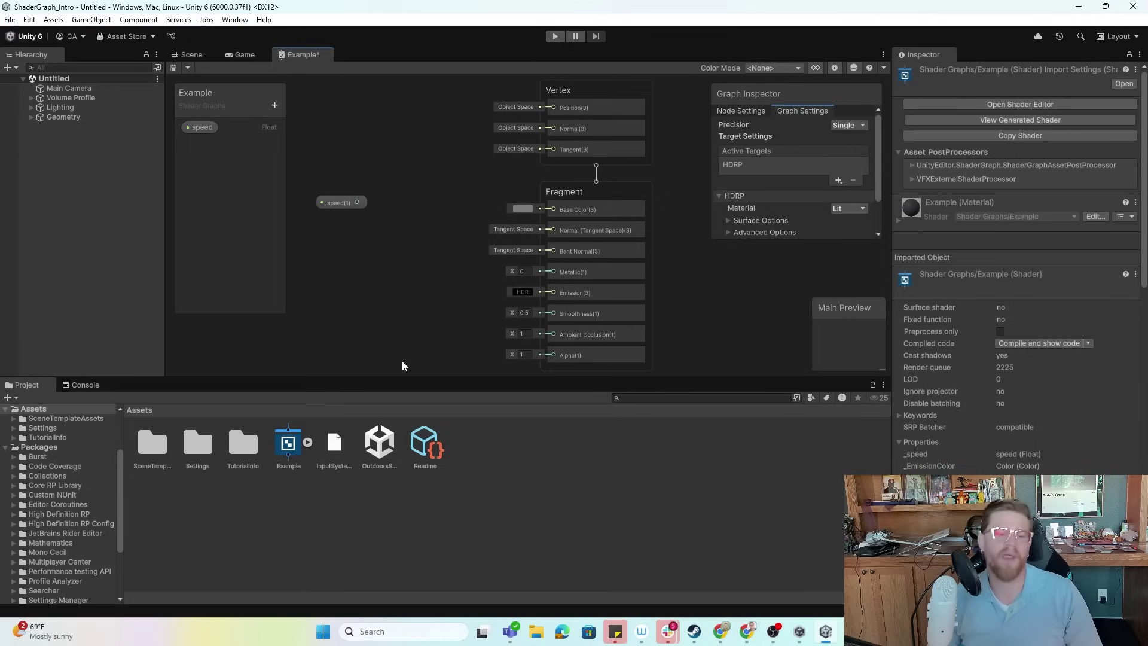
Step: Back in the Scene view, create a Blank Shader Graph named Light in Assets
left_click(211, 56)
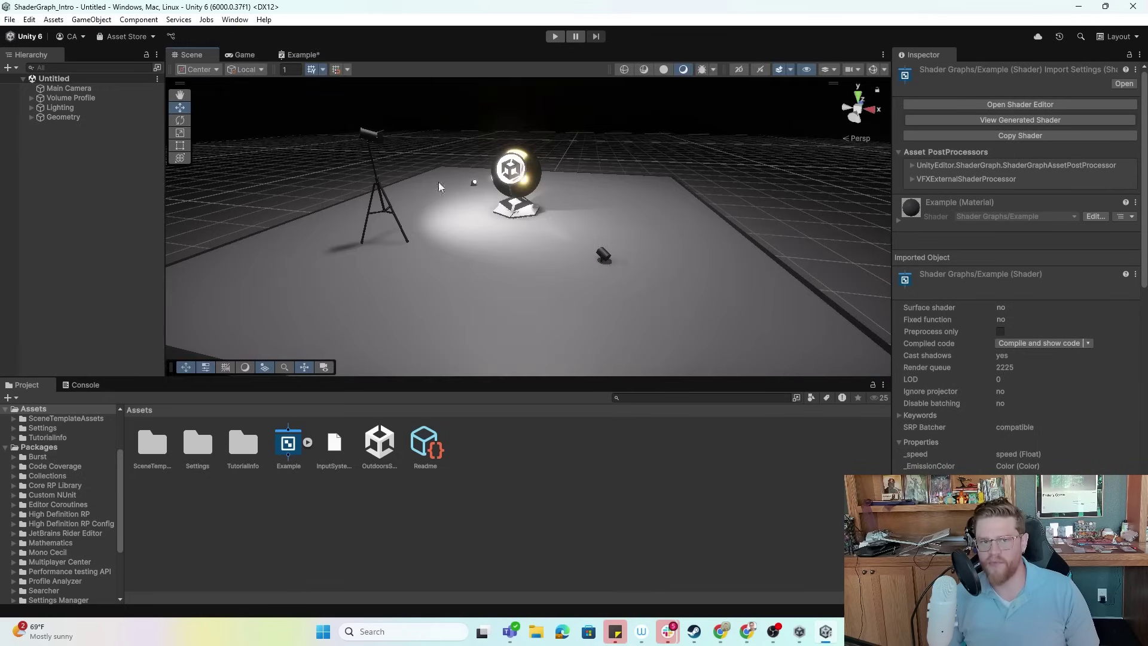
left_click_drag(622, 174, 654, 247, "alt")
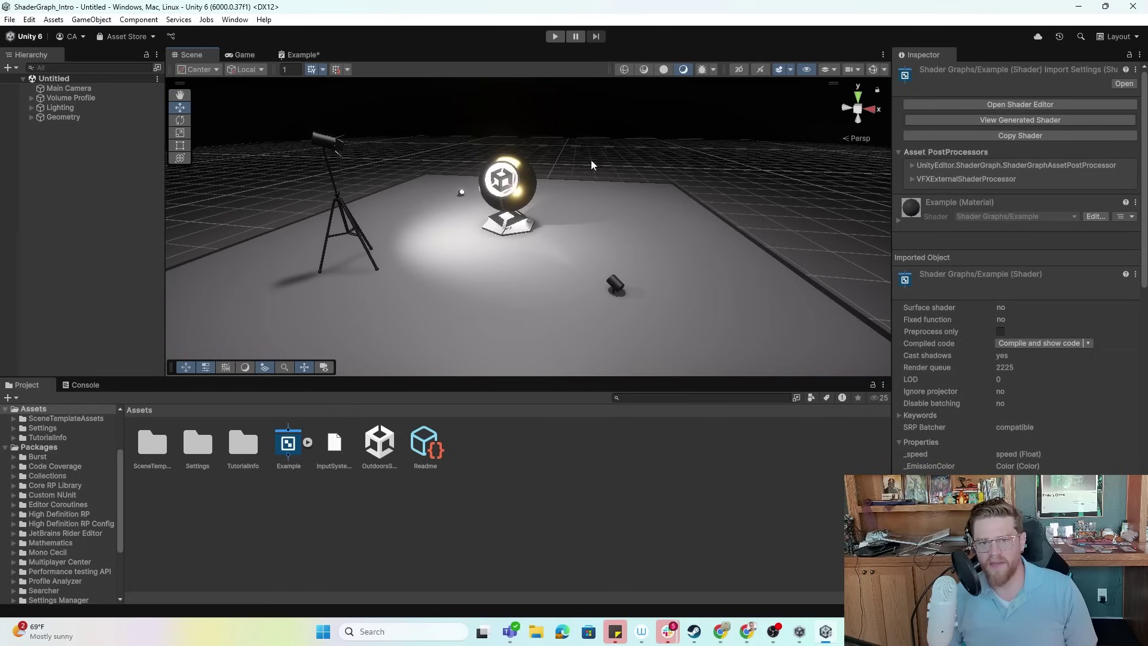
right_click(496, 453)
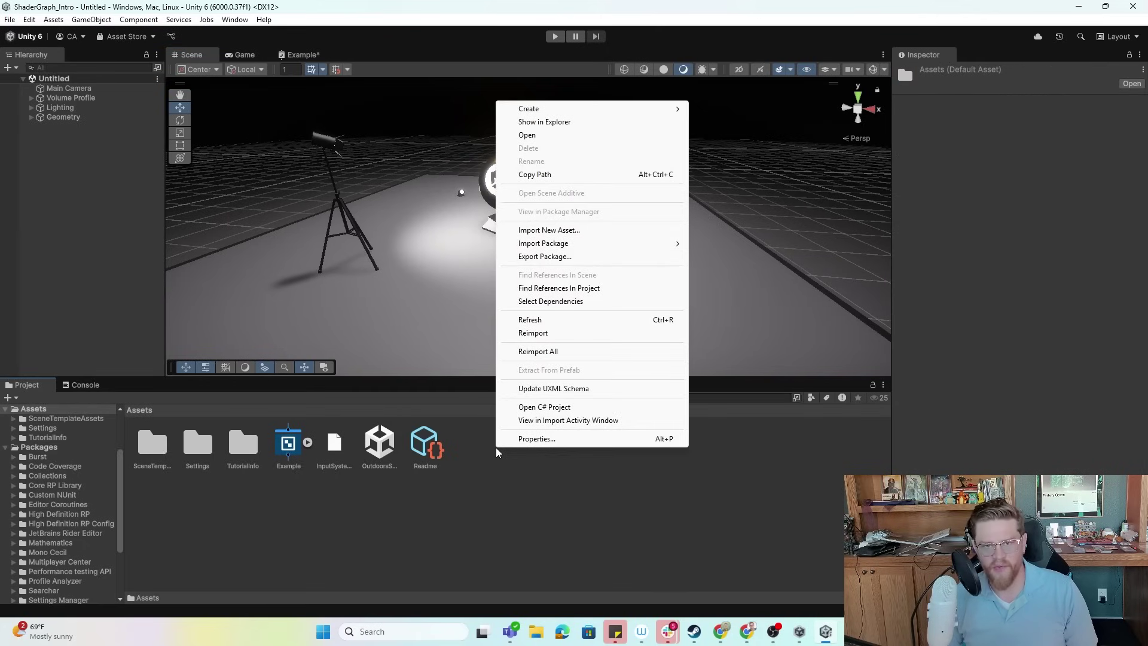
mouse_move(630, 114)
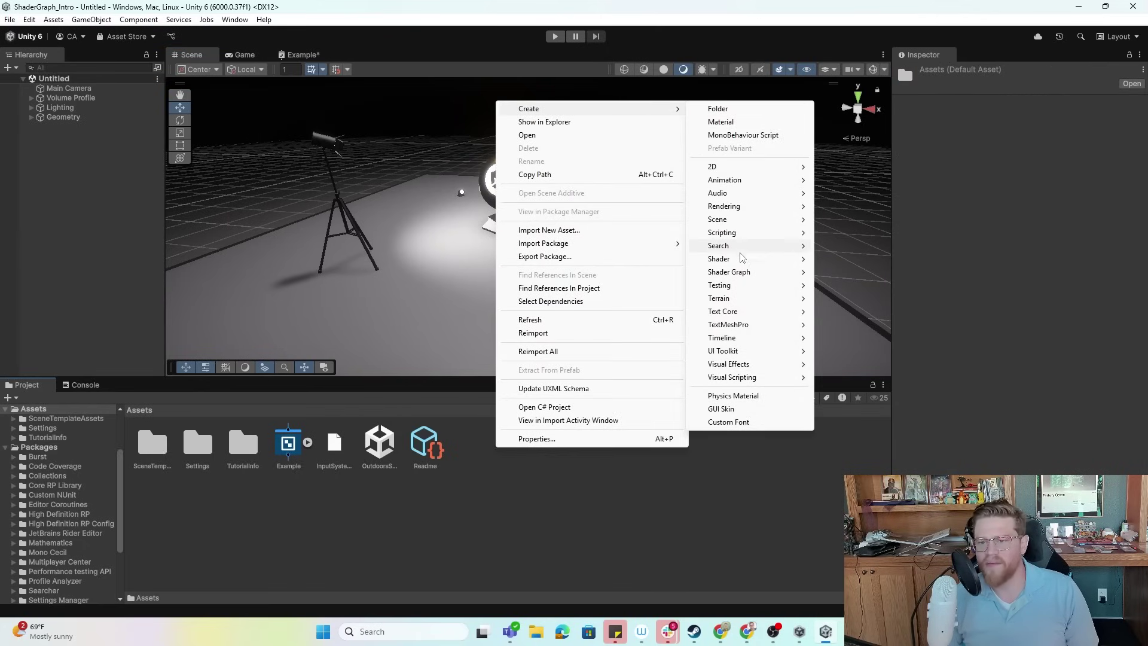
mouse_move(743, 273)
mouse_move(860, 277)
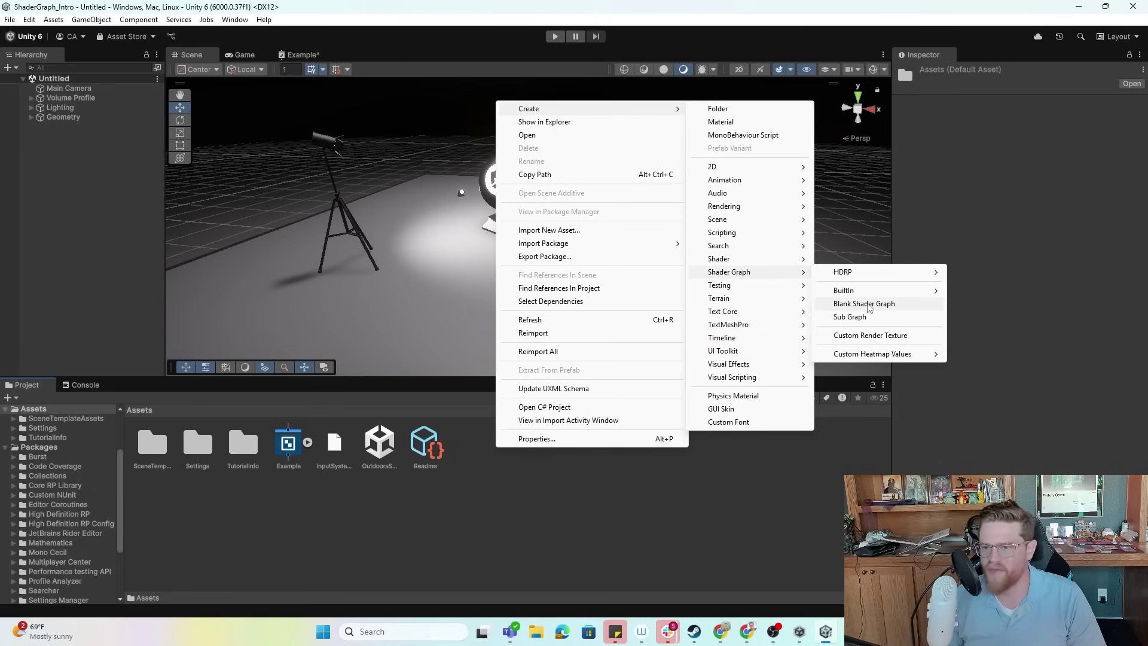
left_click(869, 304)
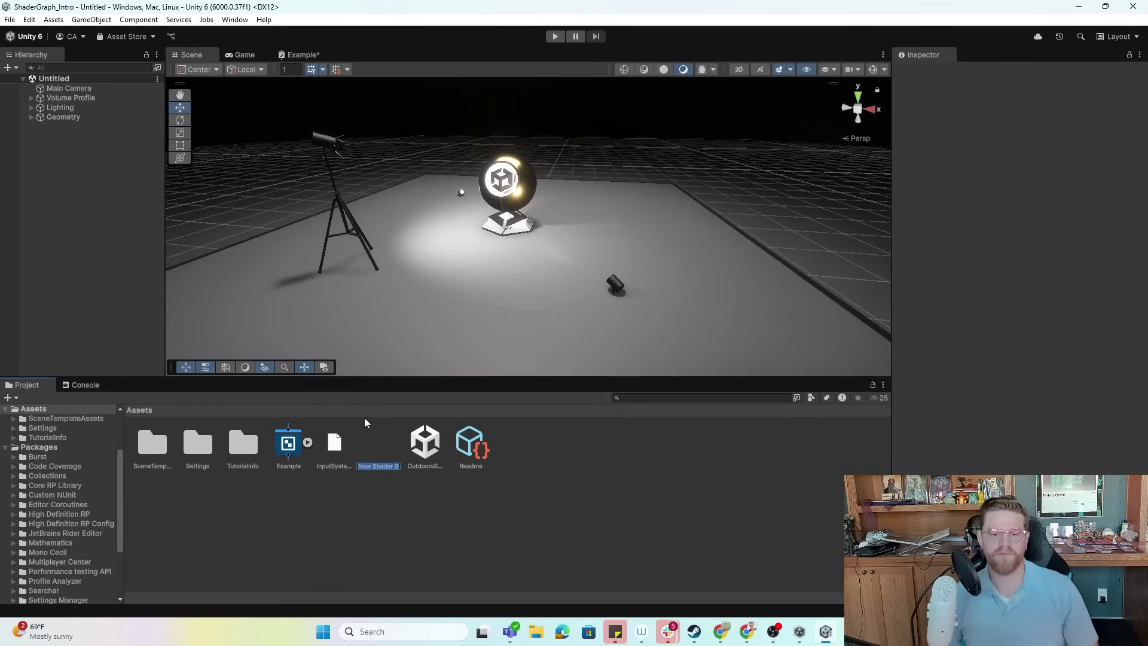
type("Light")
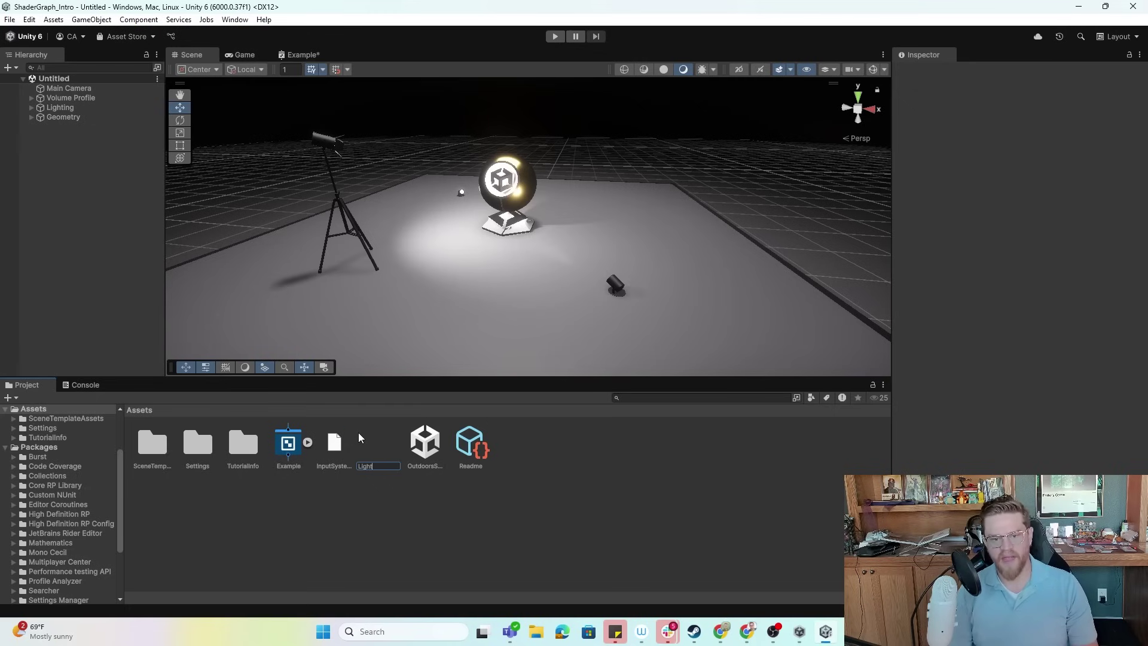
key("Return")
Step: Open the Light graph and add HDRP as its active target
double_click(381, 442)
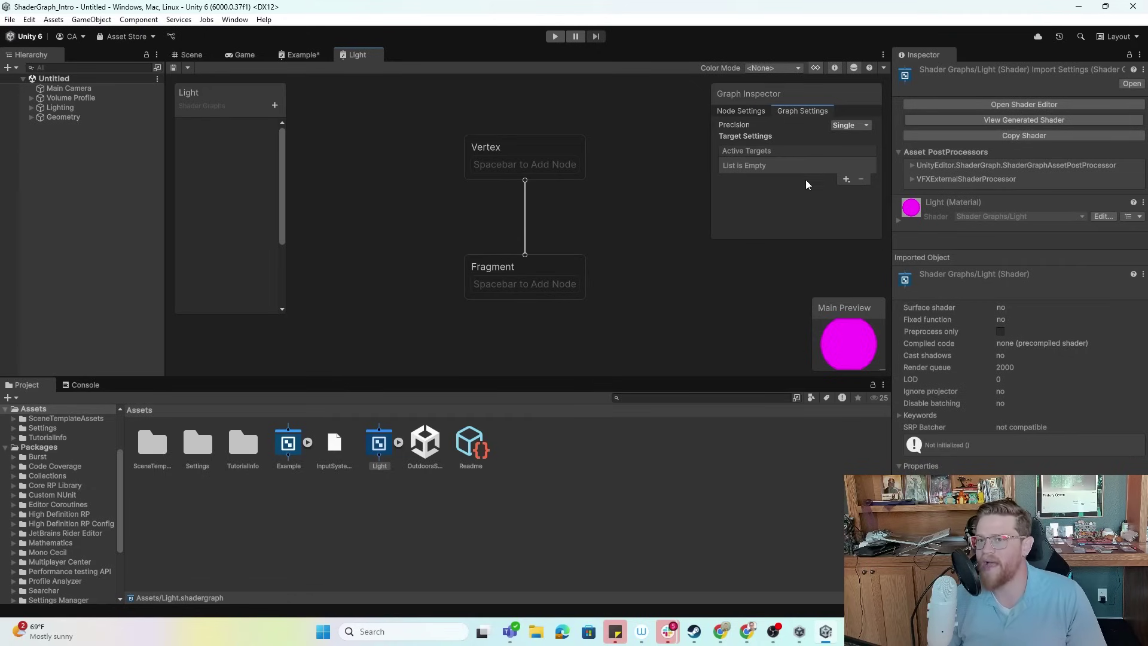
left_click(845, 178)
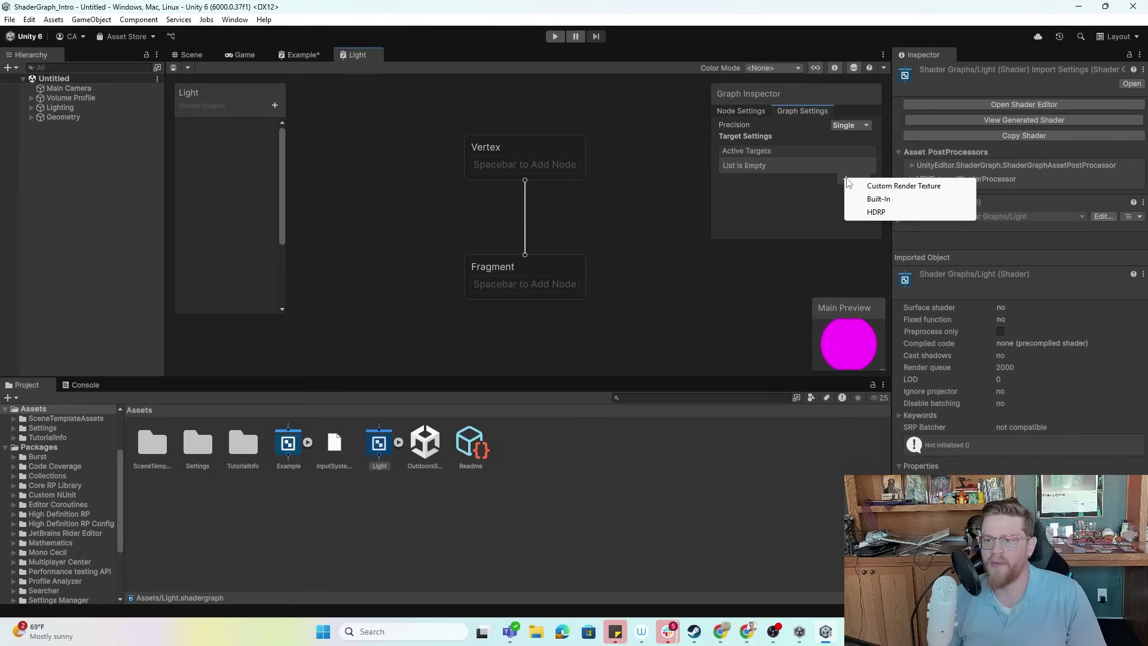
left_click(888, 213)
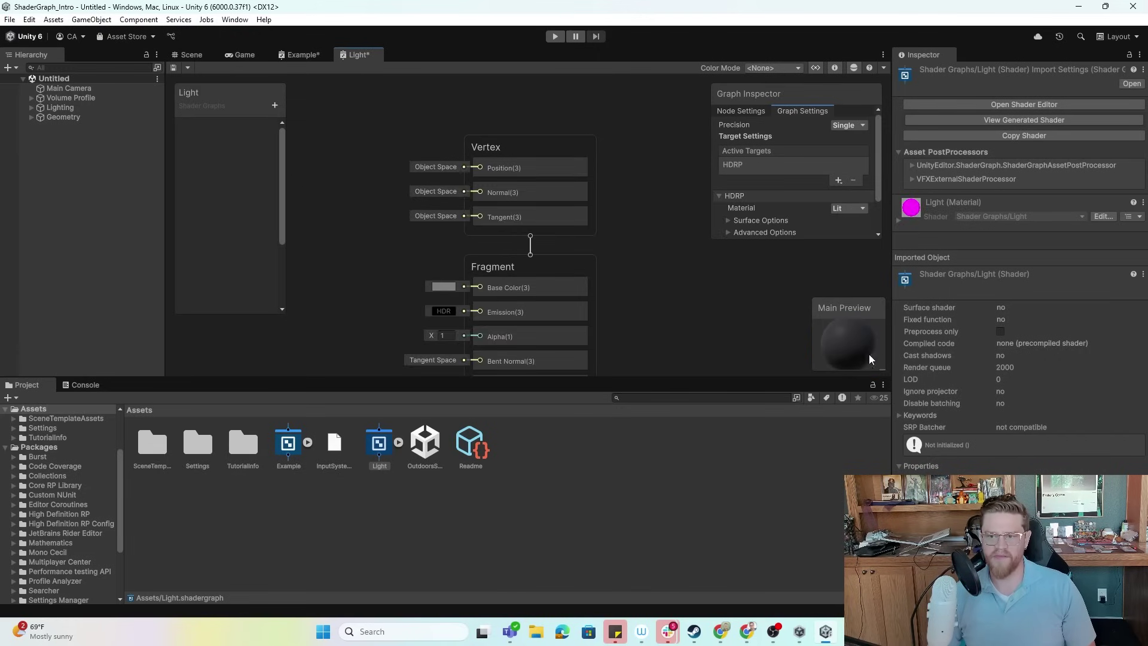
Step: Enlarge the Main Preview sphere and reposition it beside the Fragment stack
left_click_drag(887, 375, 926, 412)
left_click_drag(850, 304, 796, 273)
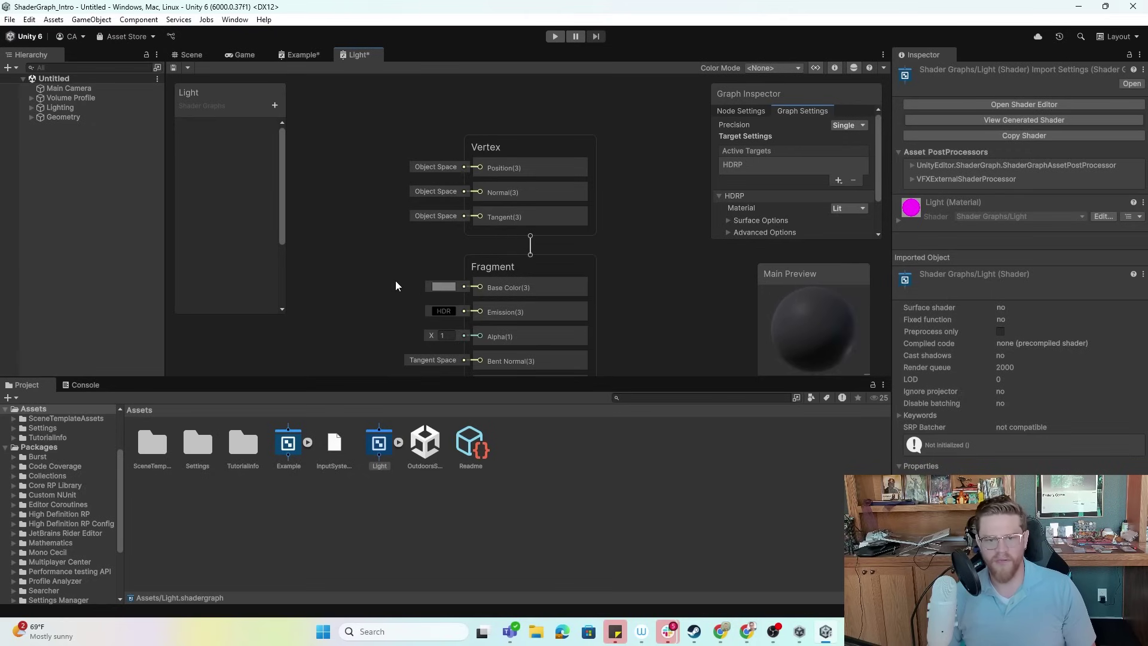
middle_click_drag(397, 281, 476, 231)
Step: Set the Light graph's Base Color to red (FF0000) in the colour picker
left_click(492, 243)
left_click(582, 319)
left_click(629, 234)
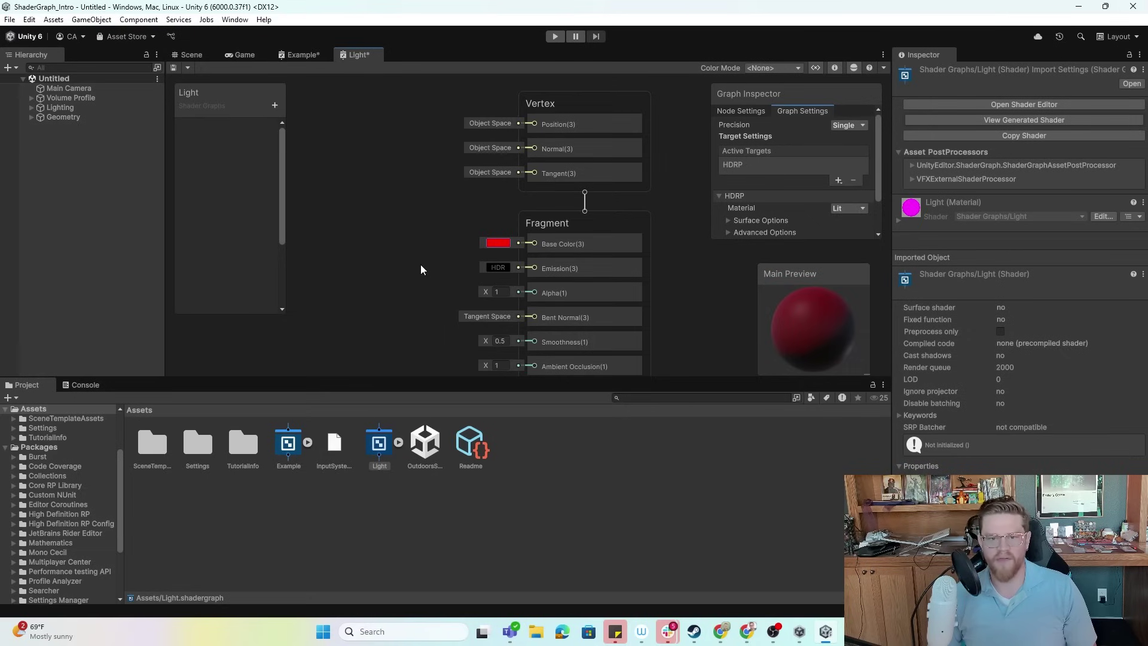
left_click(500, 243)
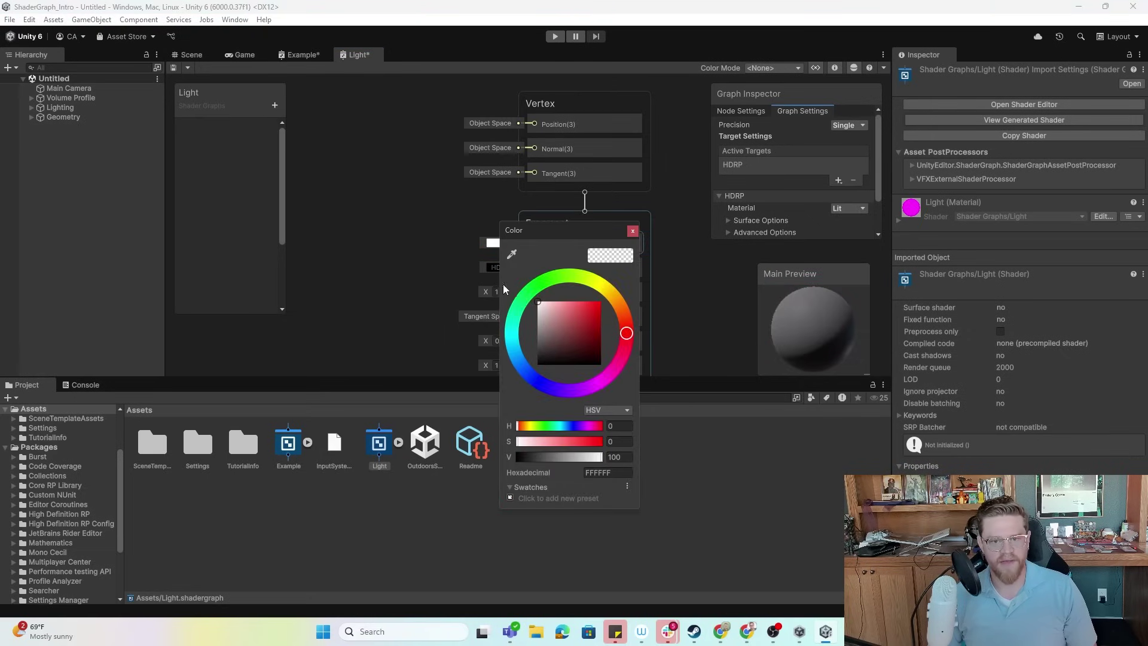
left_click(380, 215)
middle_click_drag(375, 209, 425, 220)
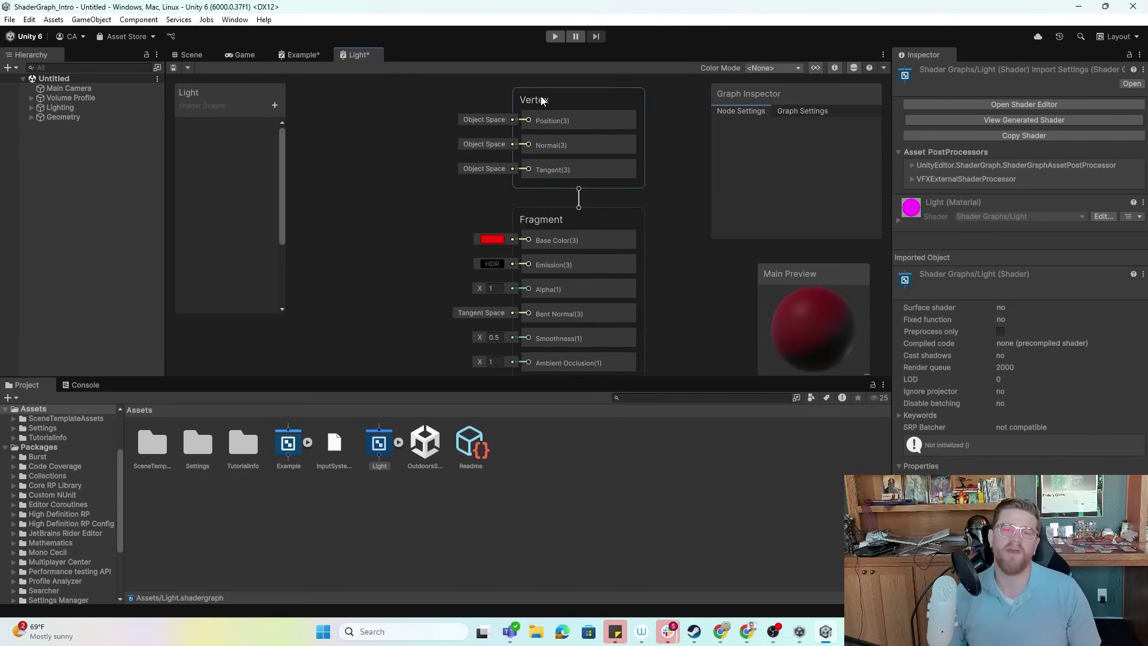
Step: Delete the Alpha, Bent Normal, Smoothness, Ambient Occlusion, Normal and Metallic blocks from the Fragment stack
left_click_drag(533, 177, 532, 176)
middle_click_drag(453, 224, 430, 116)
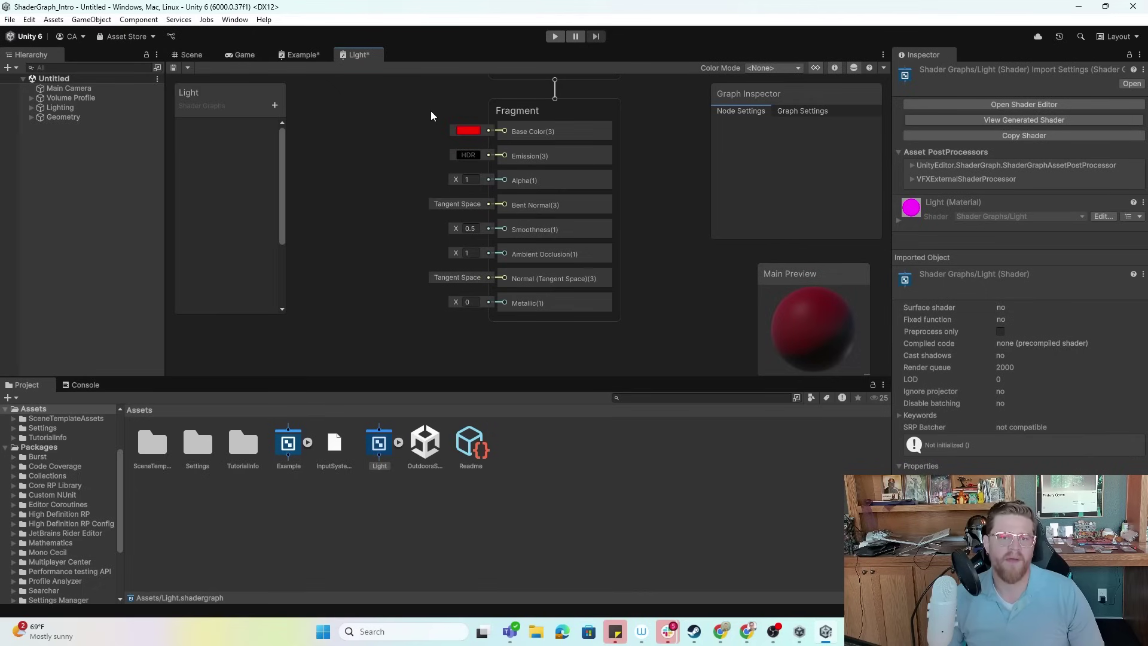
left_click(539, 181)
key("Delete")
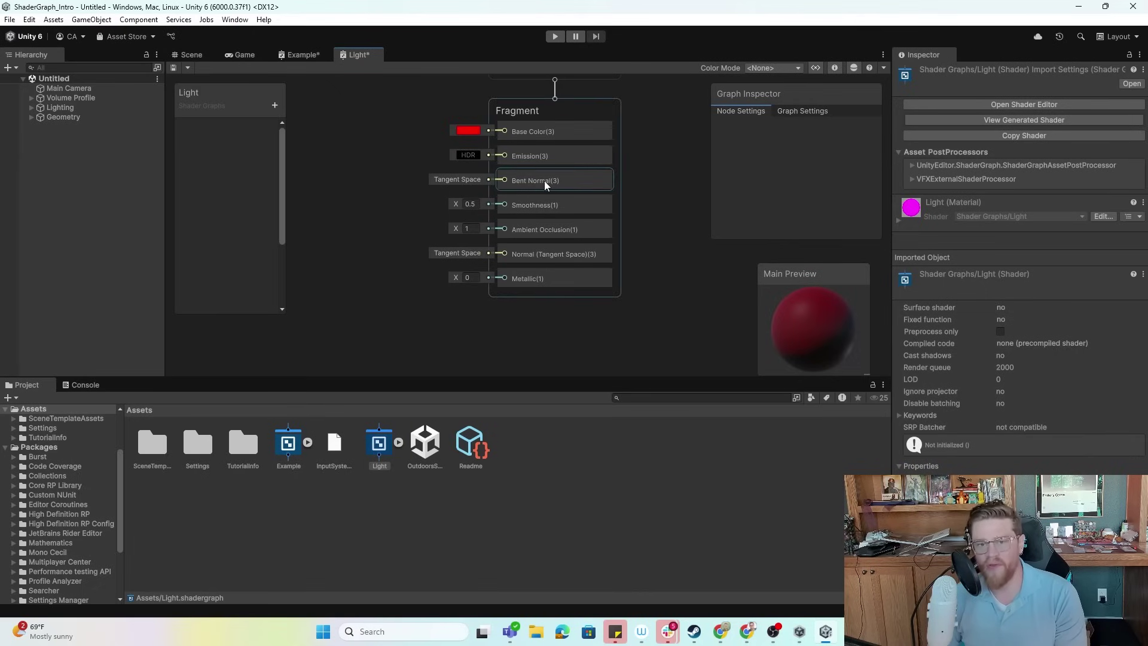
left_click(545, 181)
key("Delete")
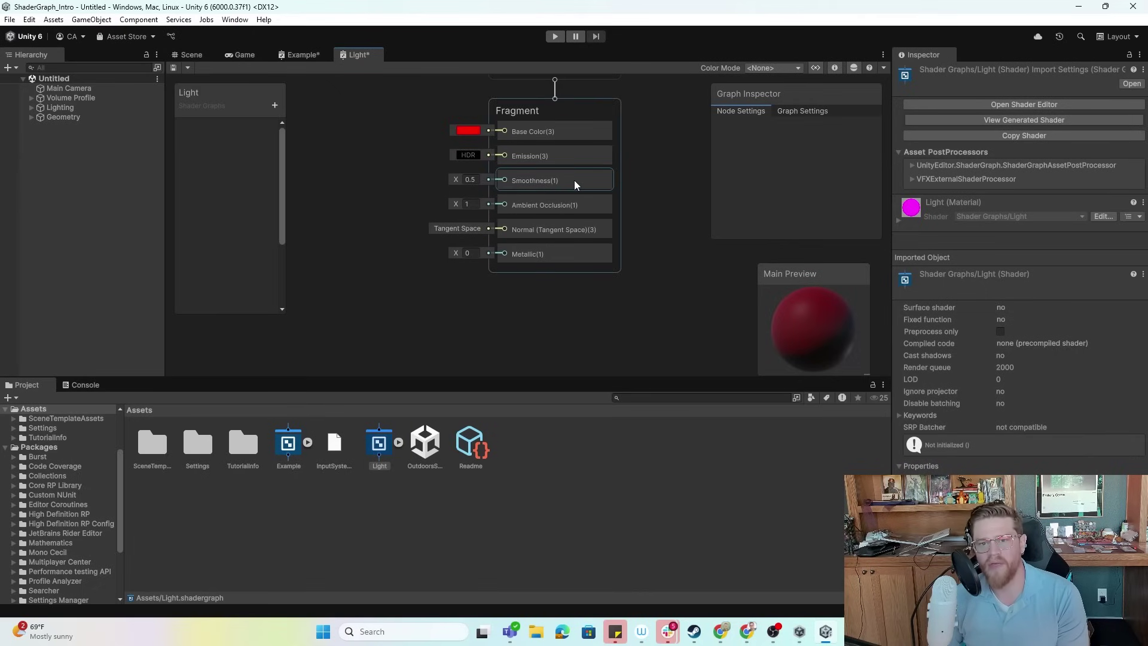
left_click(574, 181)
key("Delete")
left_click(572, 181)
key("Delete")
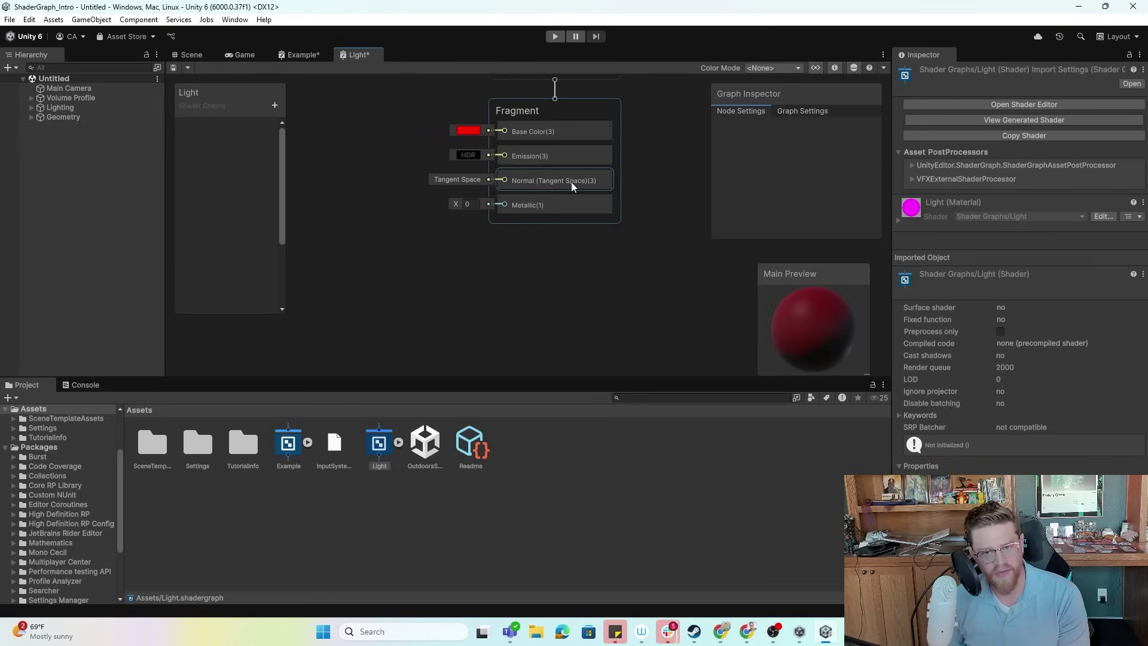
left_click(572, 182)
key("Delete")
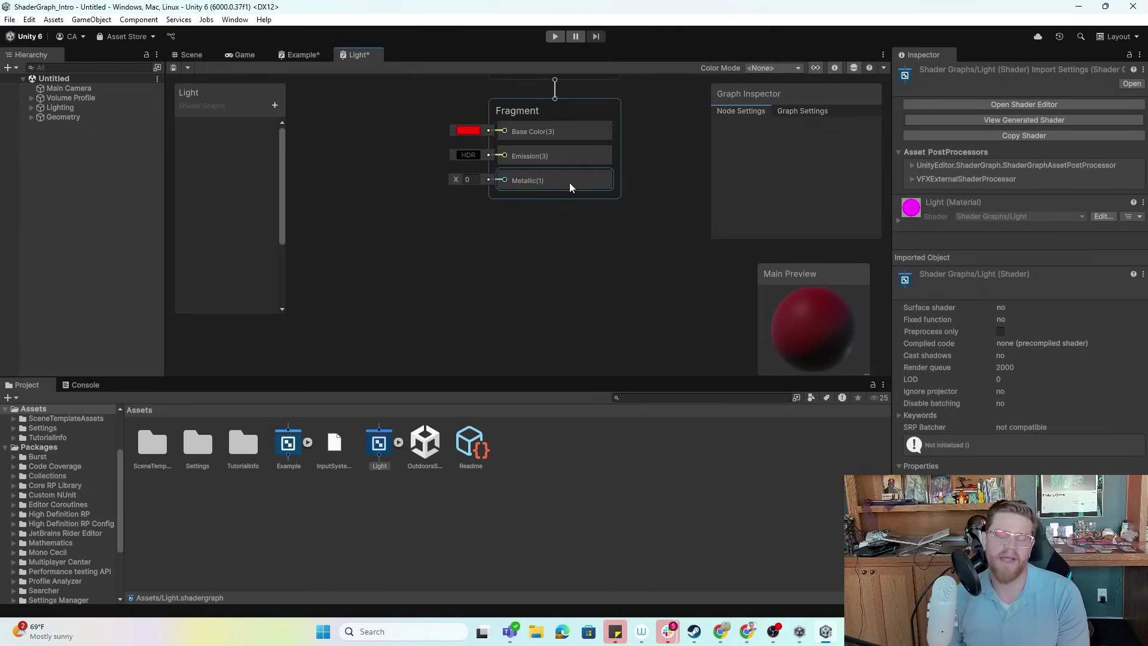
left_click(571, 181)
key("Delete")
Step: Save the Light graph, now holding only Base Color and Emission
middle_click_drag(489, 196, 484, 336)
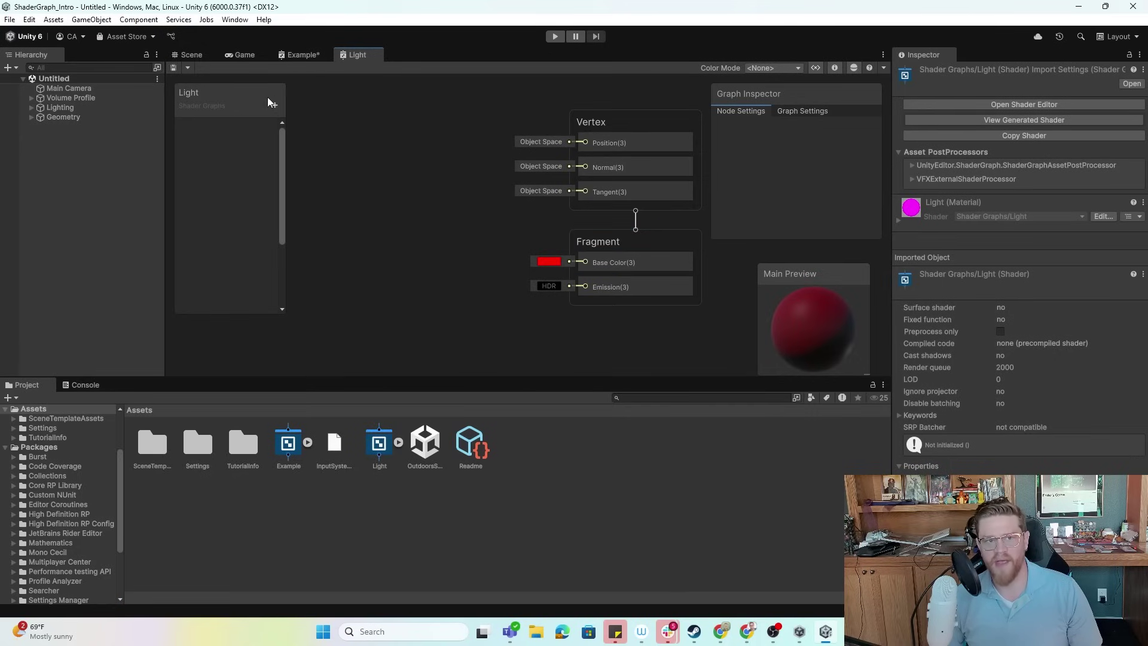
left_click(174, 68)
mouse_move(485, 222)
middle_mouse_down()
mouse_move(463, 203)
mouse_move(486, 210)
middle_mouse_up()
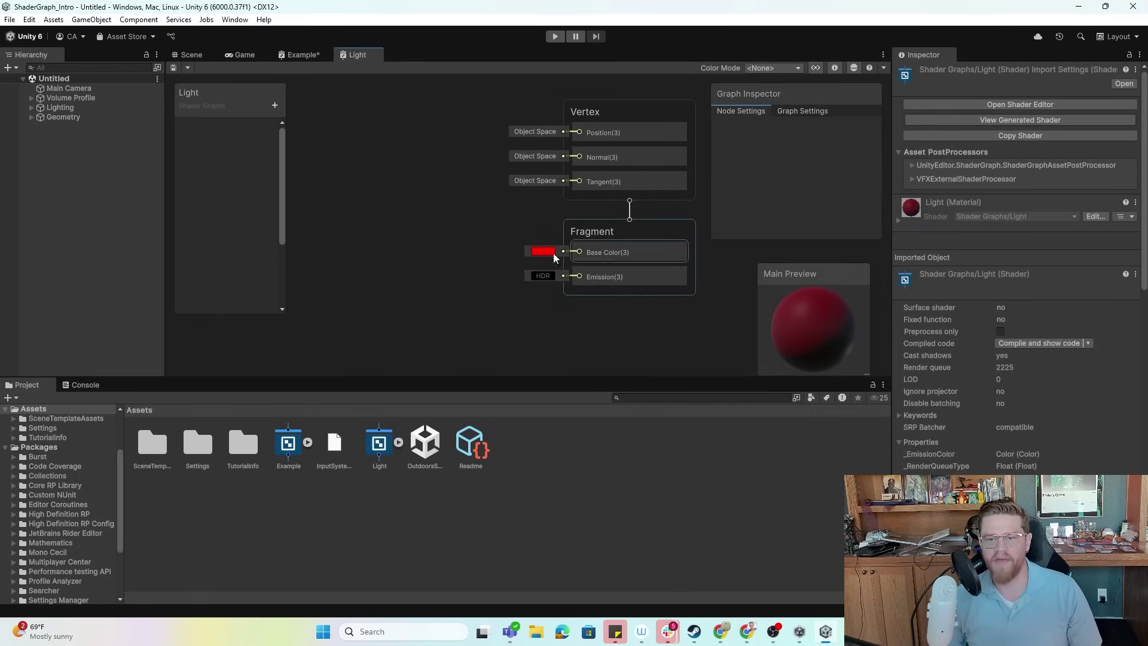
Step: Add a Color node to the Light graph through the node search
scroll(444, 246, "down", 3)
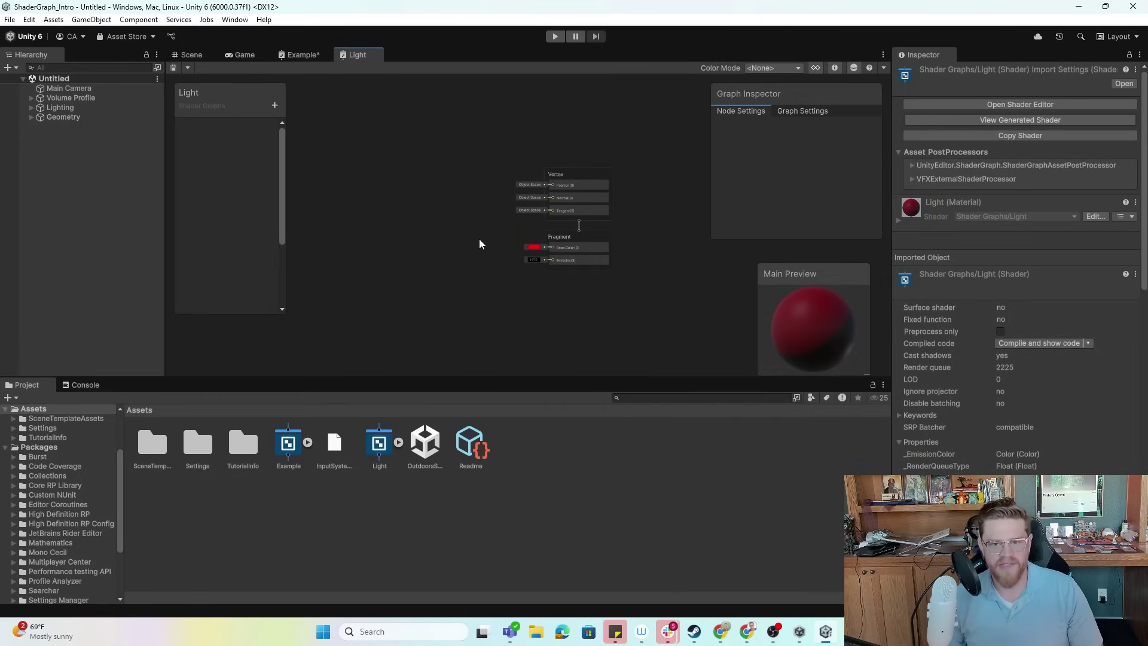
scroll(472, 242, "up", 2)
scroll(468, 227, "up", 2)
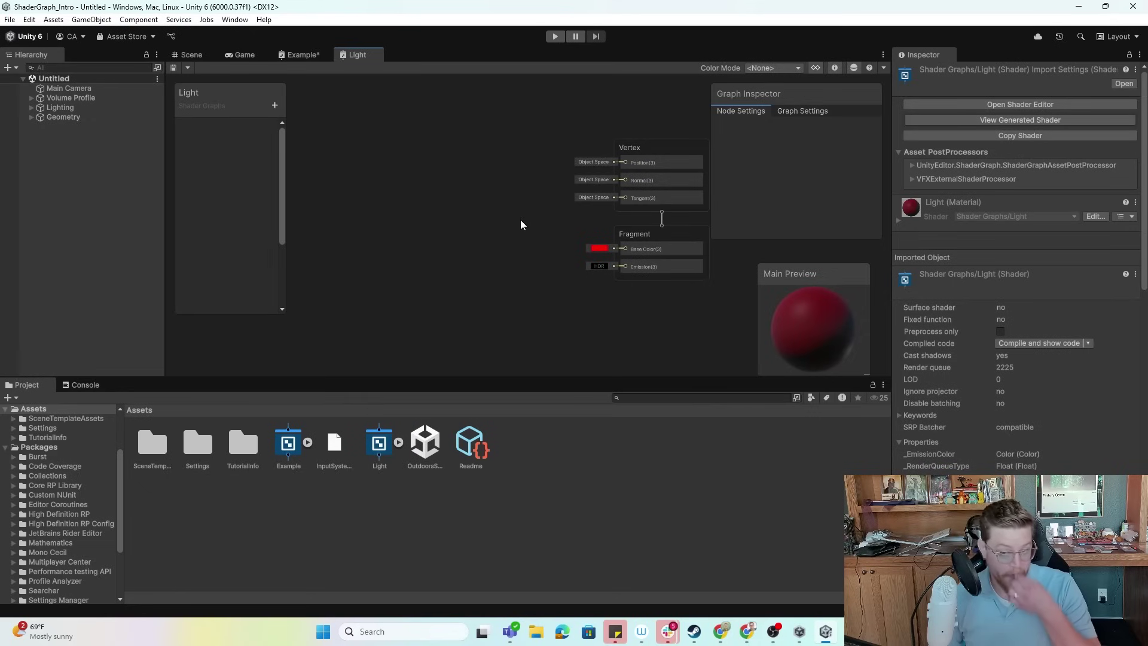
right_click(347, 187)
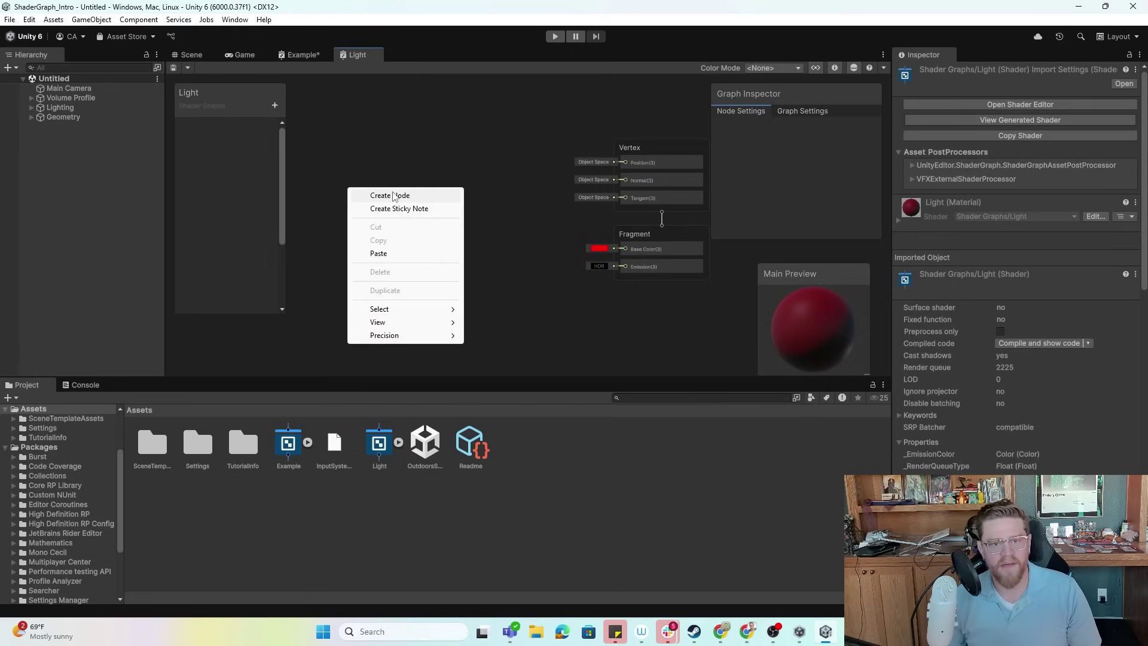
left_click(393, 194)
type("color")
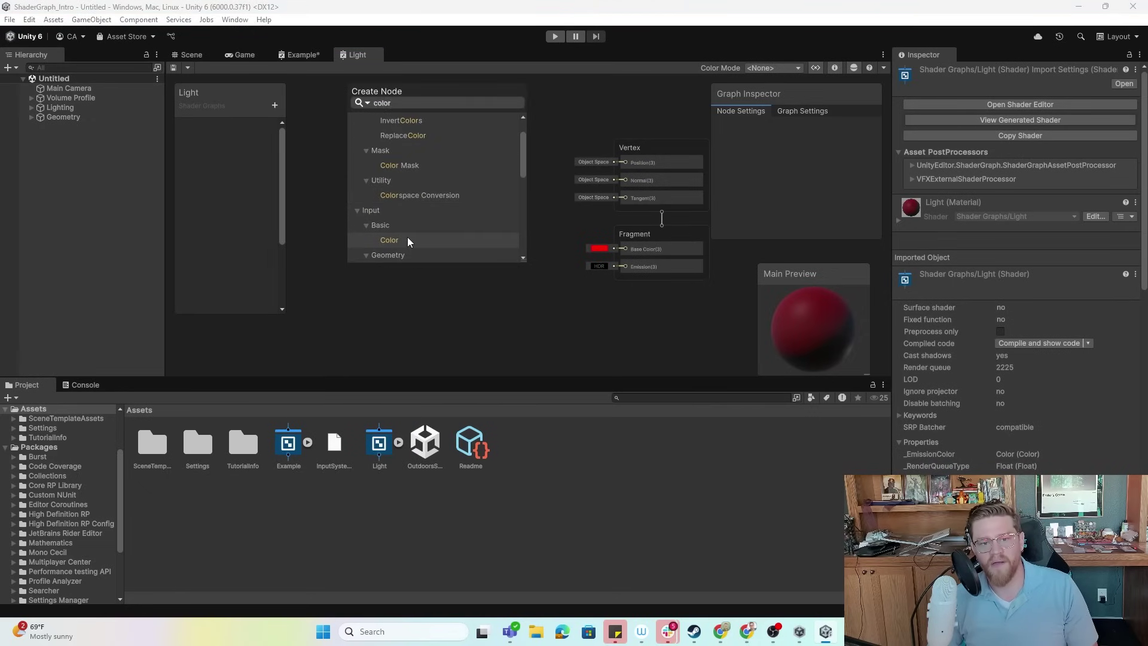
left_click(393, 241)
Step: Add a second Color node and stack both nodes one above the other
right_click(365, 279)
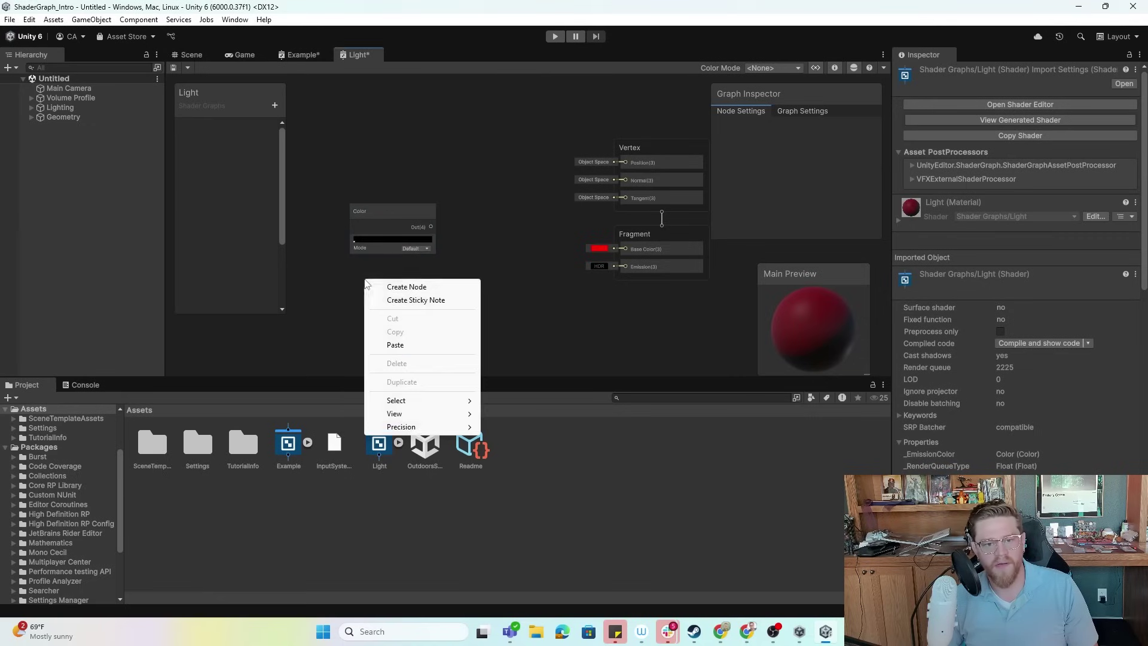
left_click(407, 288)
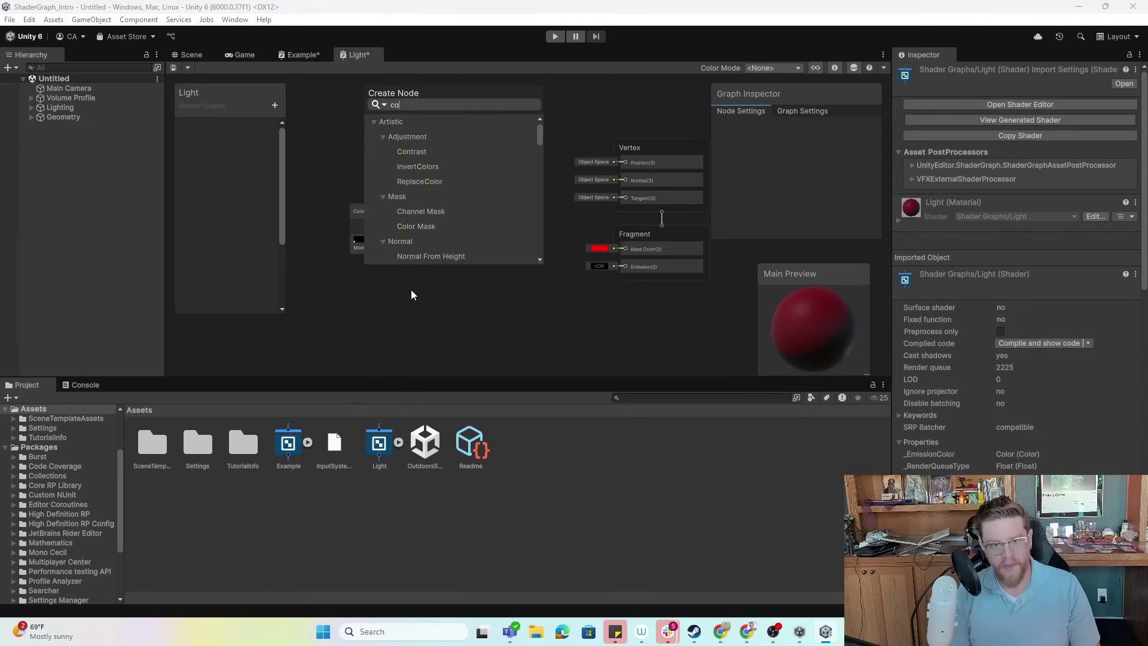
type("color")
key("Return")
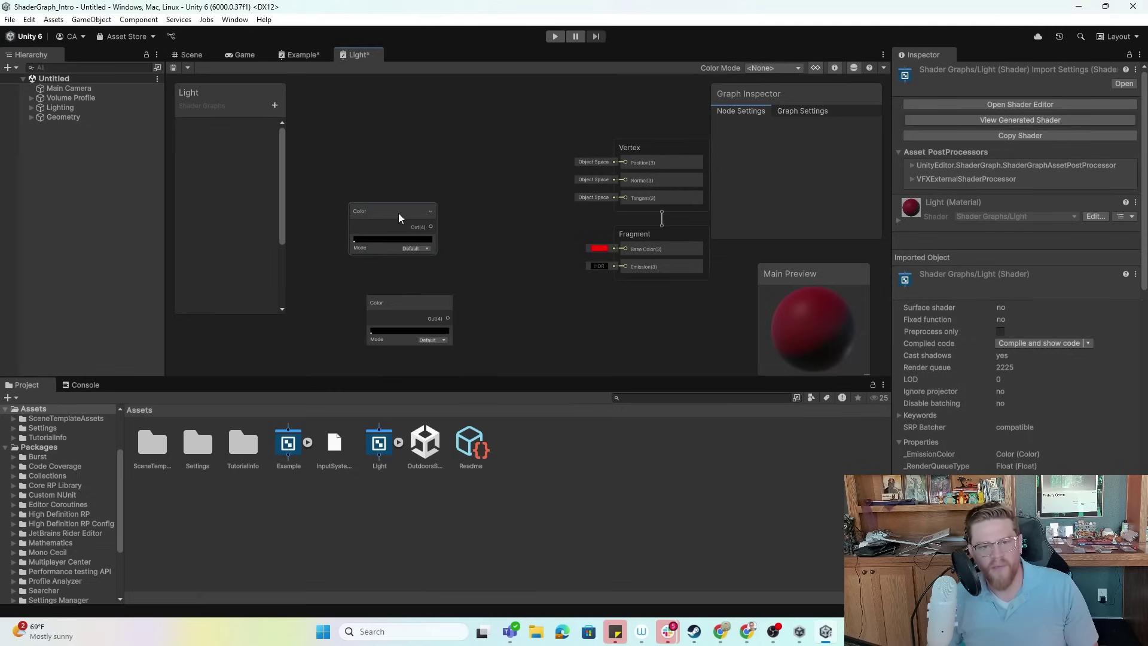
left_click_drag(399, 213, 366, 135)
left_click_drag(421, 301, 370, 191)
Step: Create a LightColor1 Color property with a fully opaque red default and place it on the graph
middle_click_drag(444, 145, 532, 141)
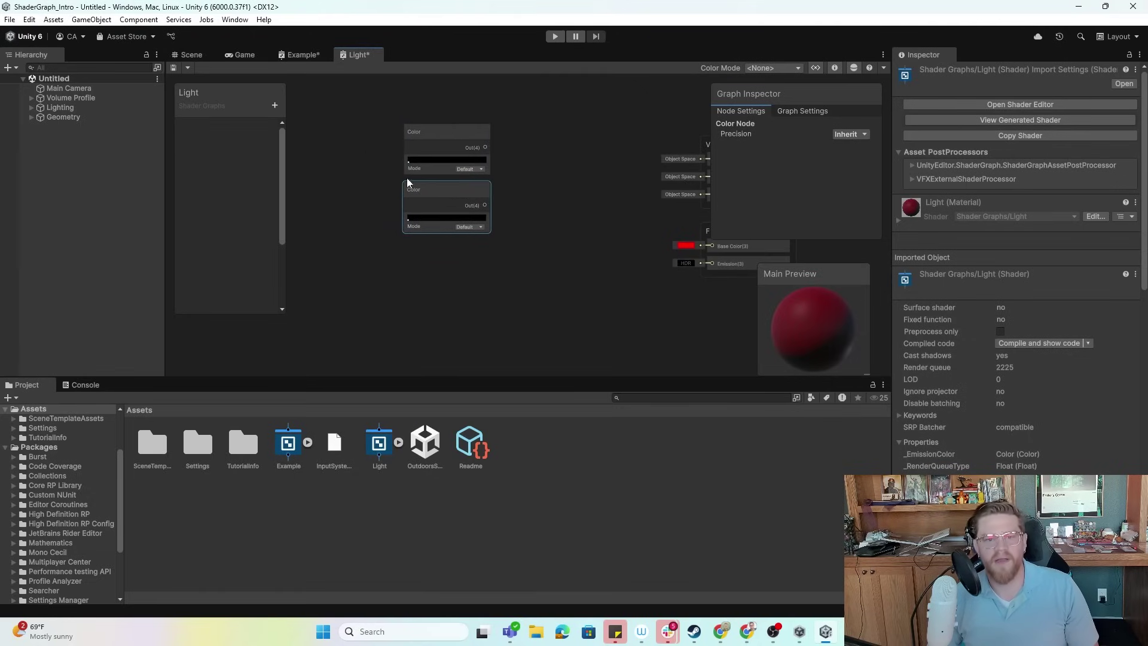
left_click_drag(450, 137, 448, 126)
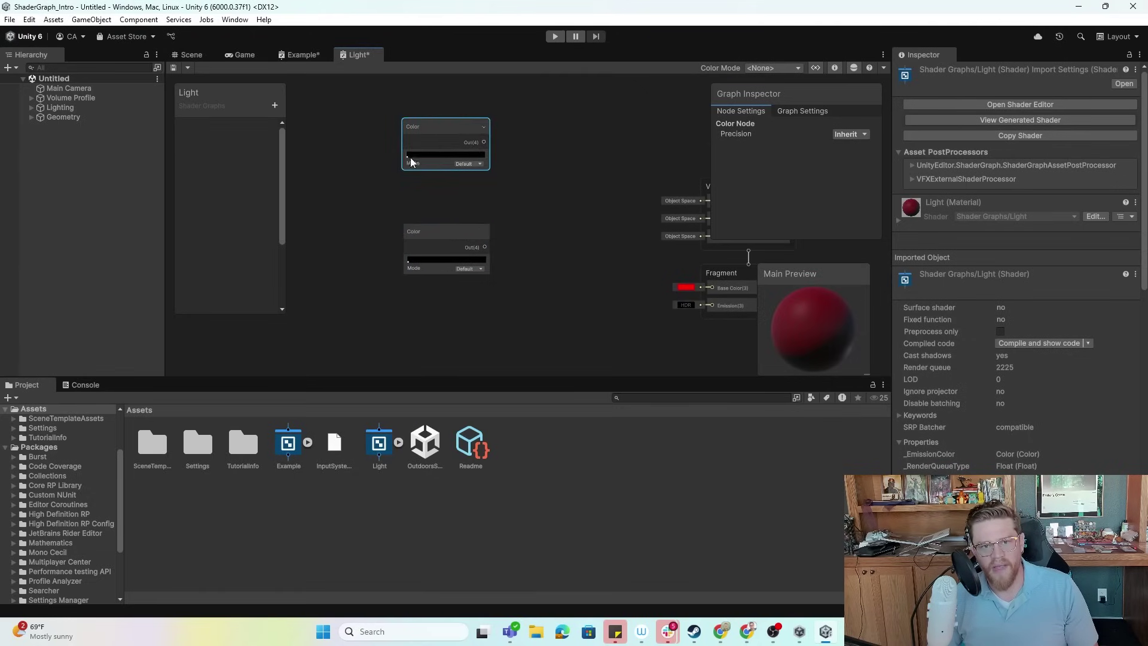
left_click(275, 107)
left_click(312, 186)
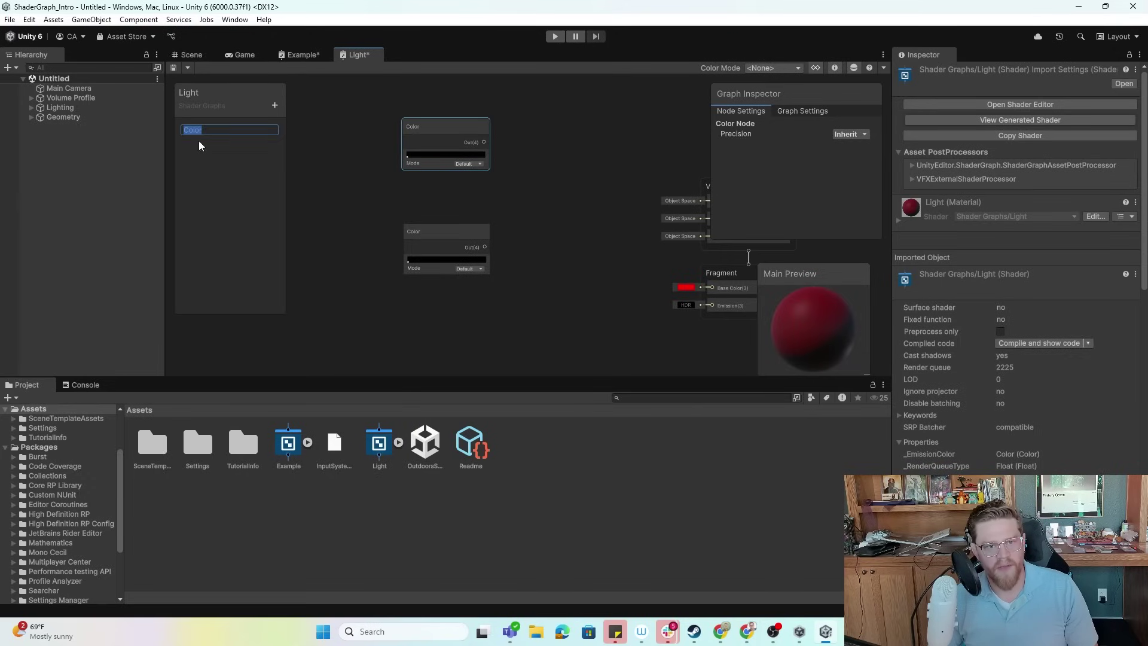
type("R")
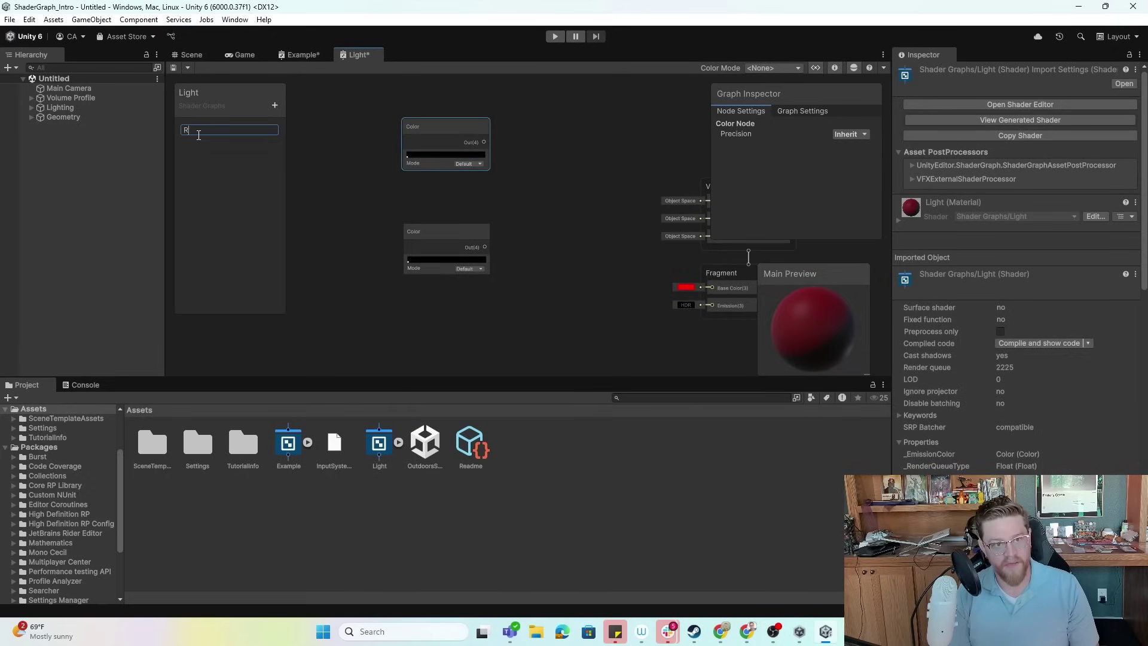
type("LightColor1")
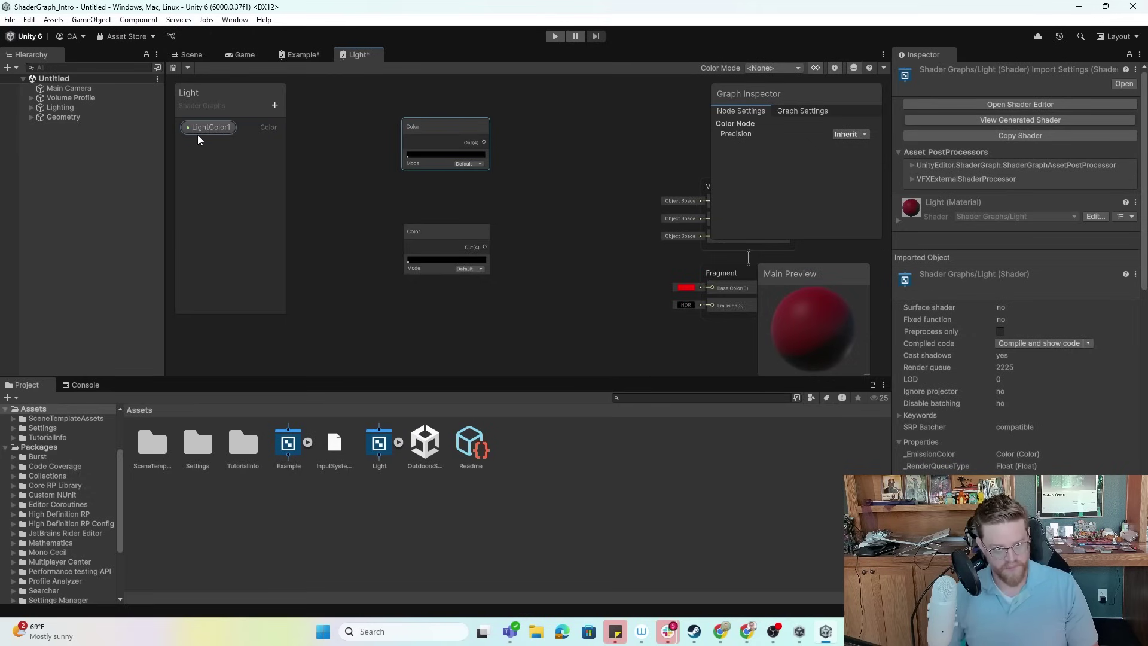
left_click_drag(208, 128, 451, 190)
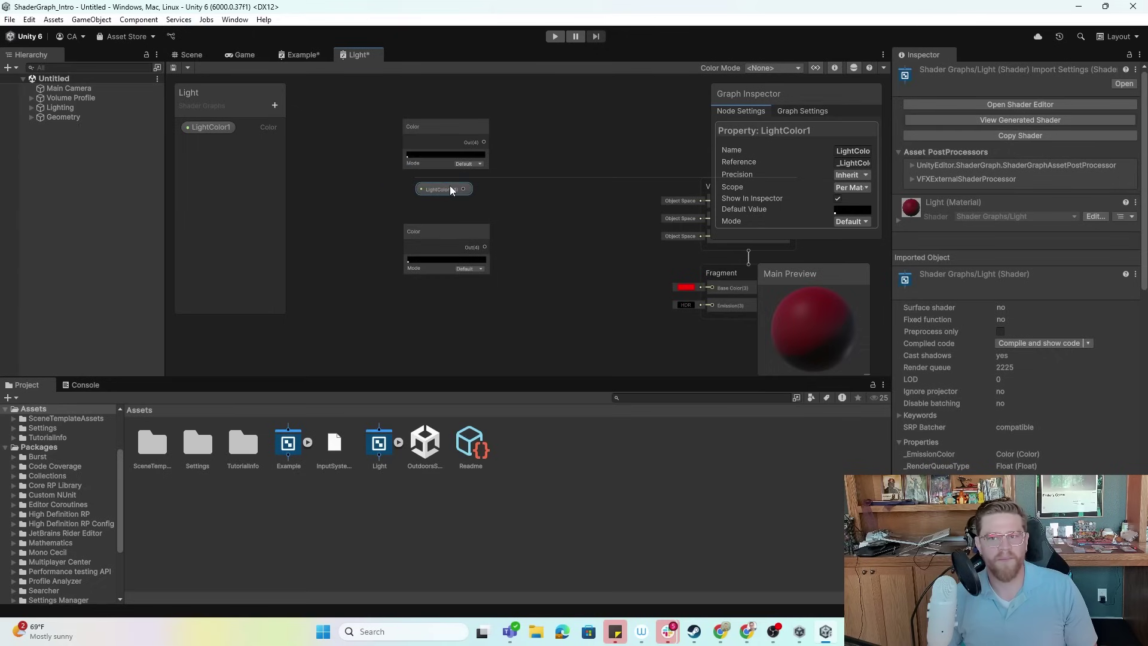
left_click(854, 210)
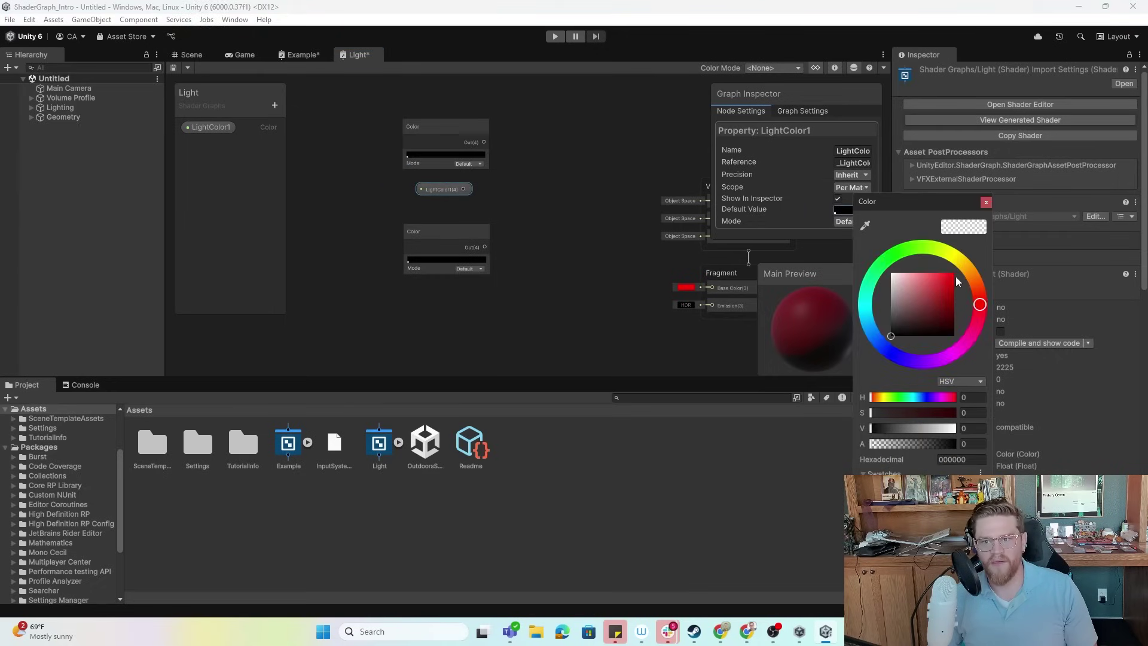
left_click_drag(957, 284, 964, 270)
left_click_drag(935, 442, 988, 445)
left_click(986, 202)
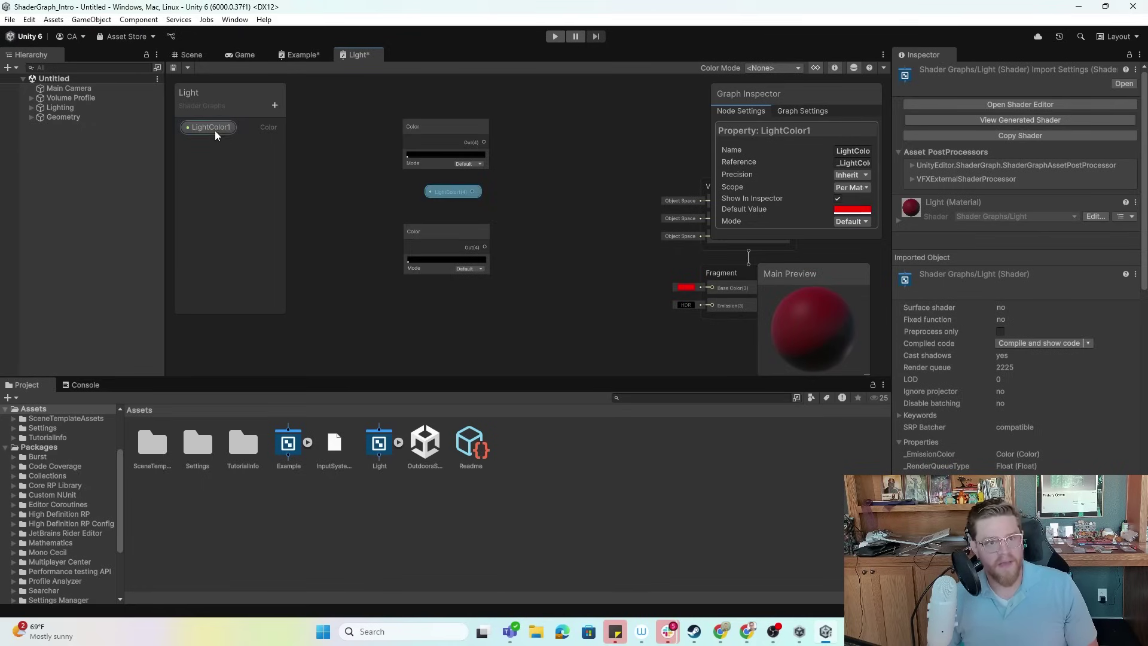
Step: Create a LightColor2 Color property with a blue default and place it on the graph
left_click(275, 105)
left_click(314, 183)
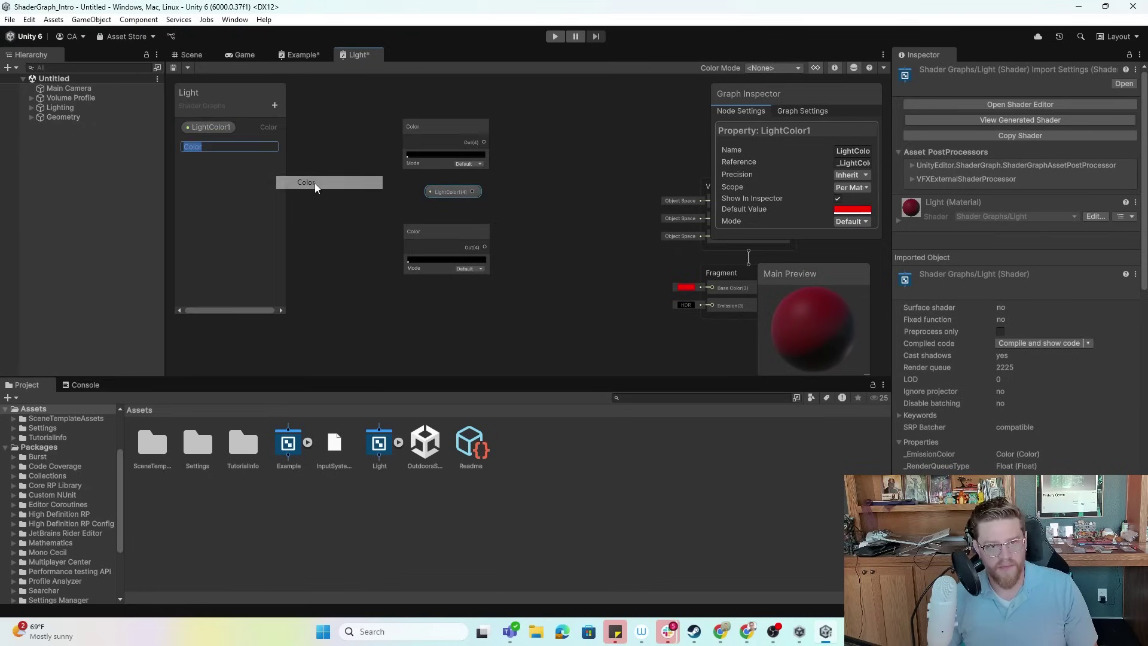
type("LightColor2")
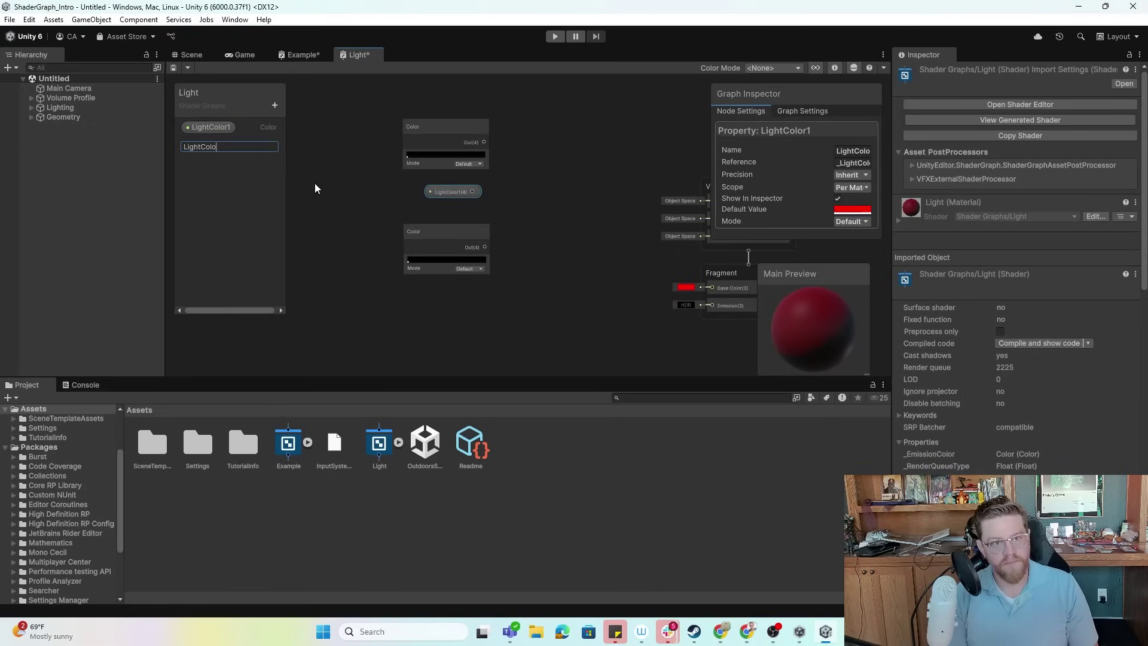
key("Return")
left_click_drag(223, 144, 453, 210)
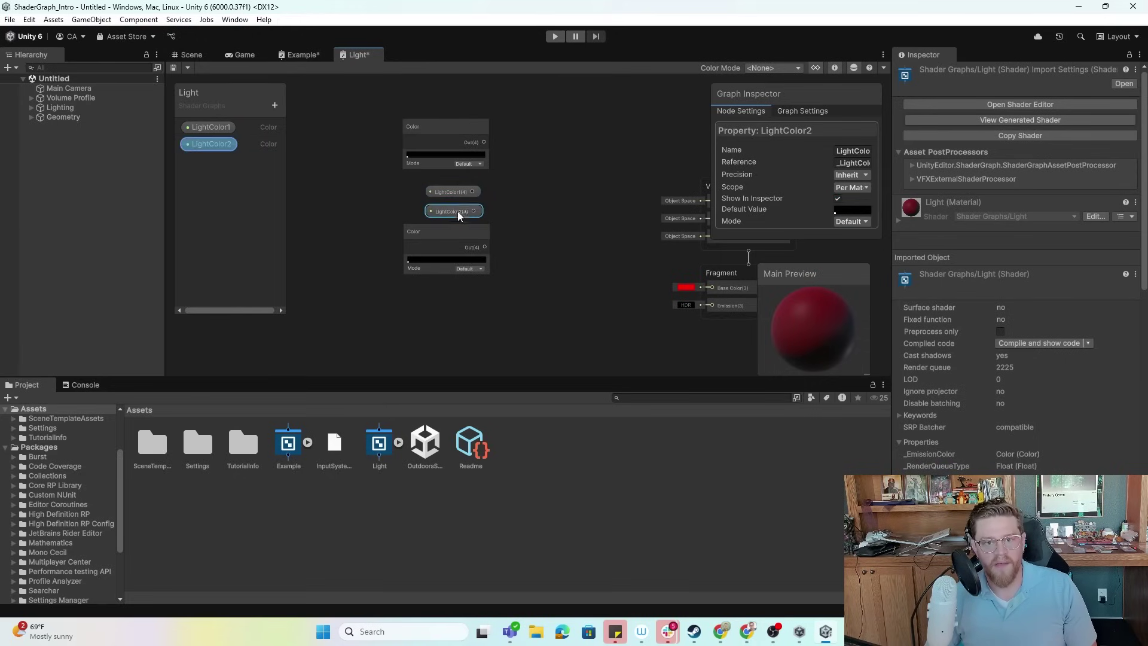
left_click(852, 210)
left_click(886, 352)
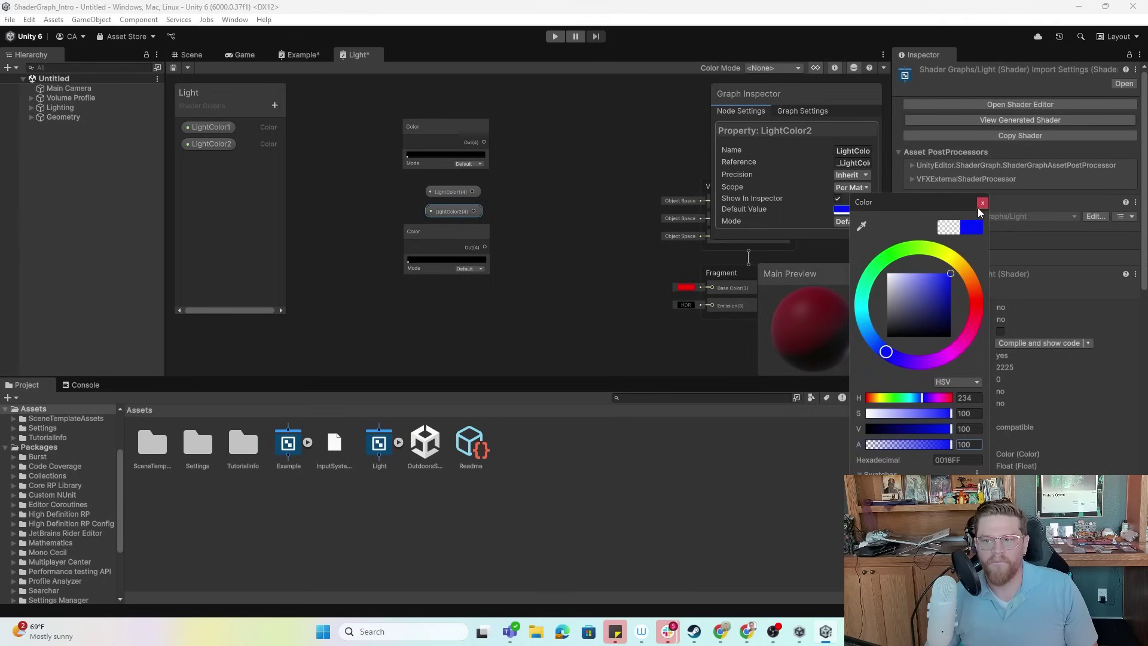
left_click(982, 204)
Step: Delete the two plain Color nodes and arrange the LightColor1 and LightColor2 nodes
left_click(441, 125)
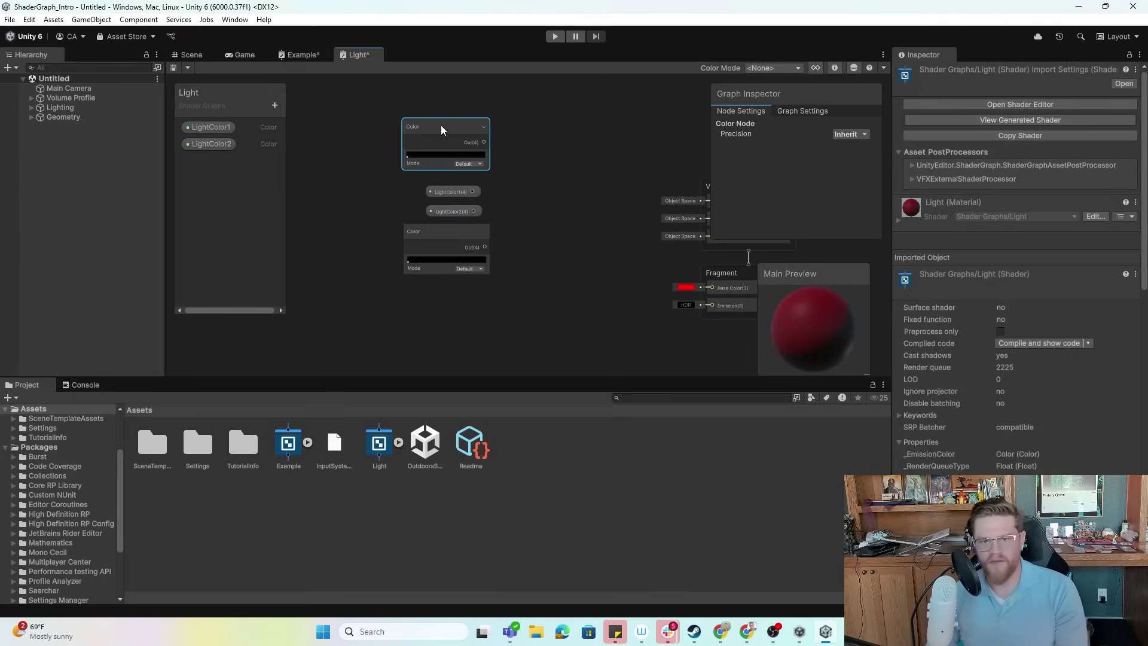
key("Delete")
left_click(451, 236)
key("Delete")
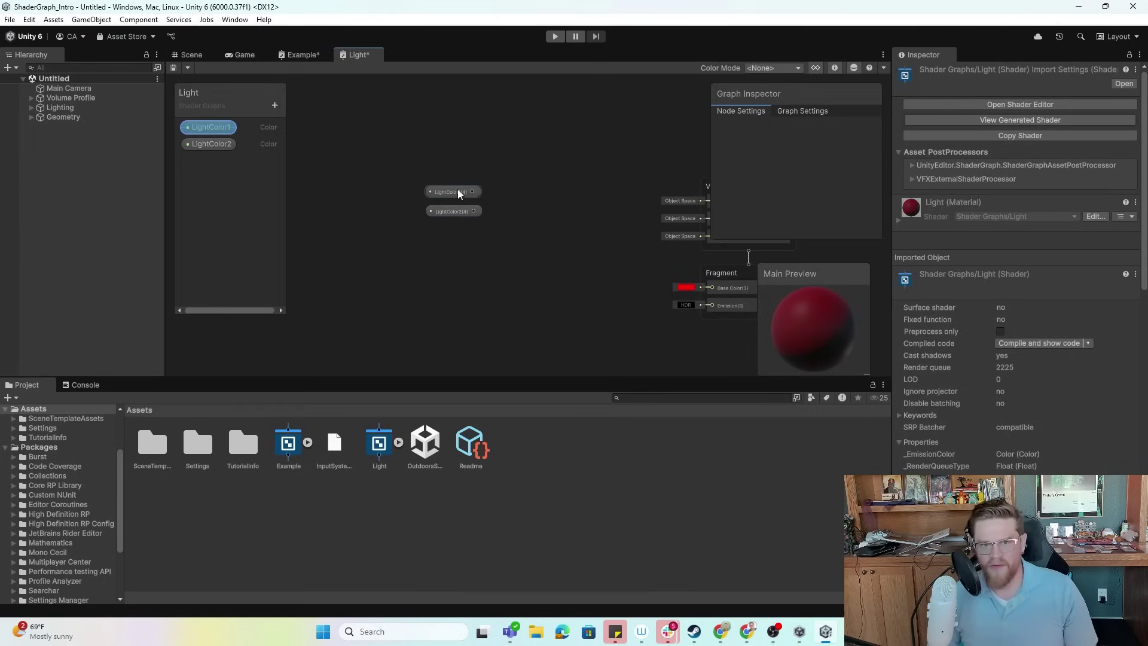
left_click_drag(457, 190, 432, 214)
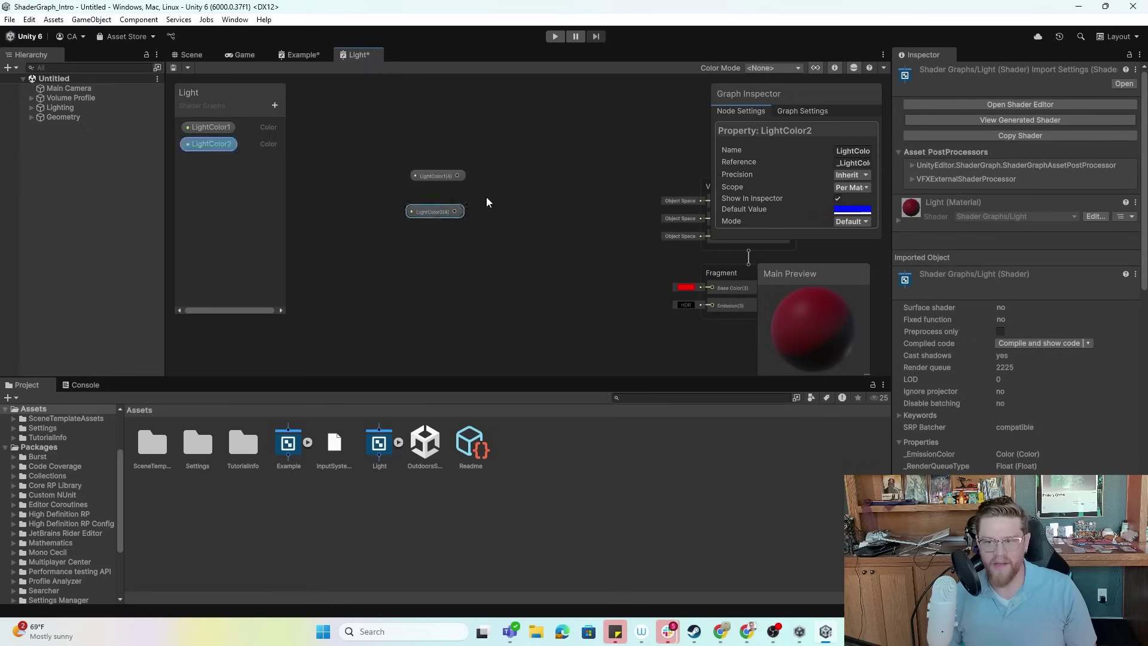
left_click_drag(441, 213, 502, 192)
Step: Add a Blend node beside the two LightColor nodes
left_click(439, 177)
type("blend")
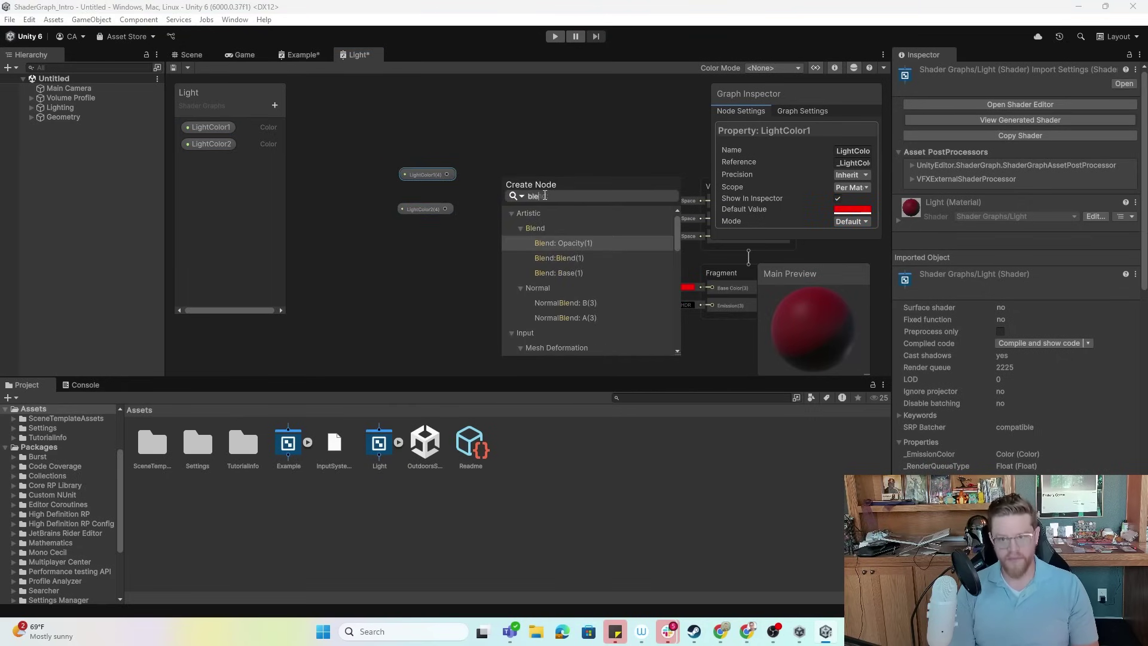
left_click_drag(513, 185, 507, 185)
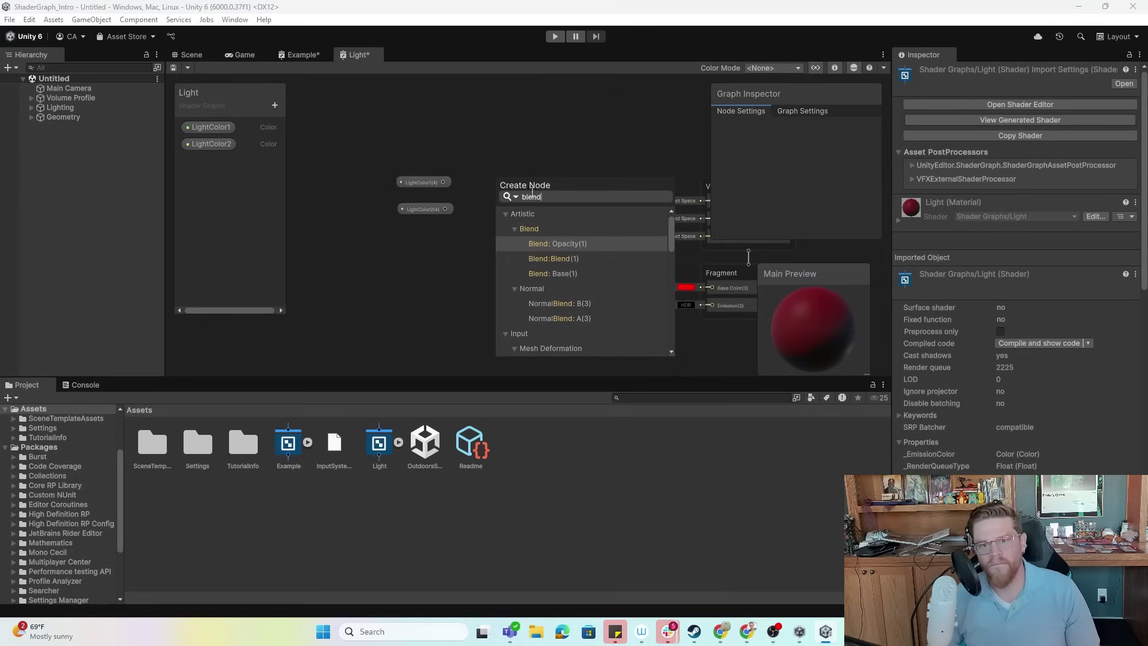
left_click(605, 246)
double_click(590, 258)
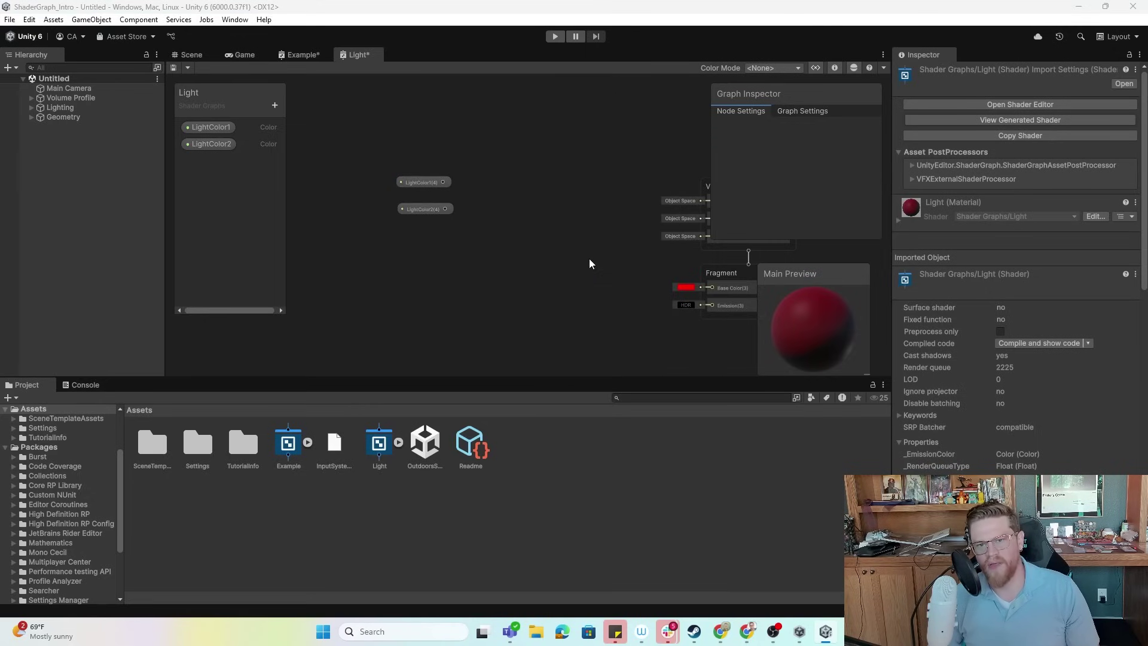
left_click_drag(528, 177, 583, 148)
Step: Wire LightColor1 into the Blend node's Base and LightColor2 into its Blend input
left_click_drag(425, 185, 551, 168)
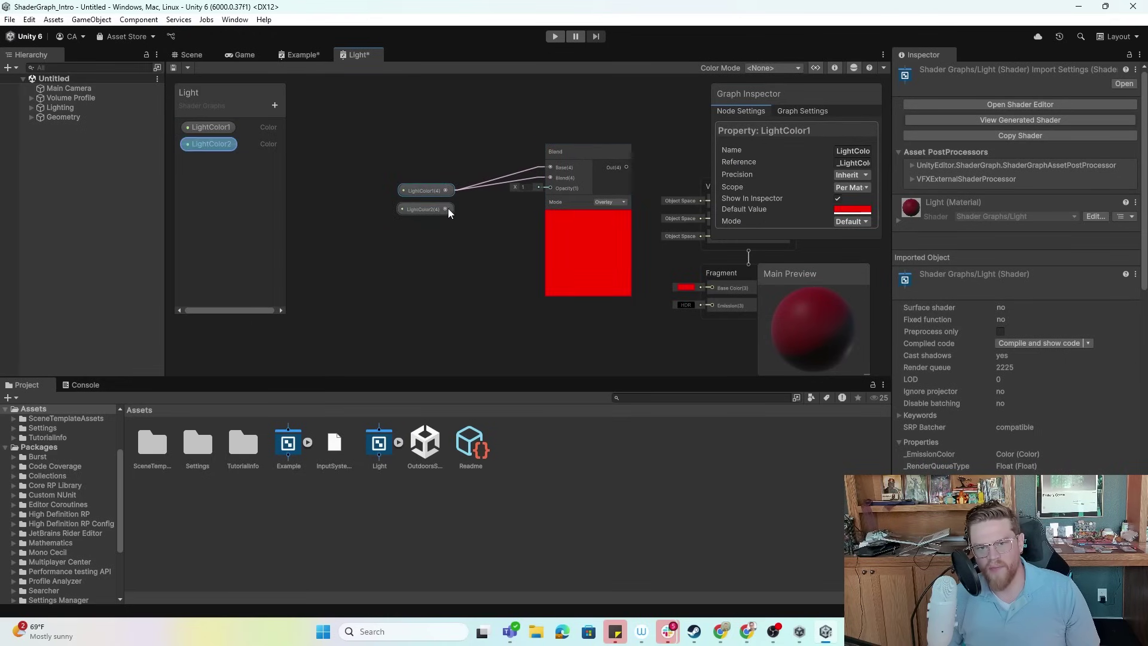
left_click_drag(447, 208, 550, 178)
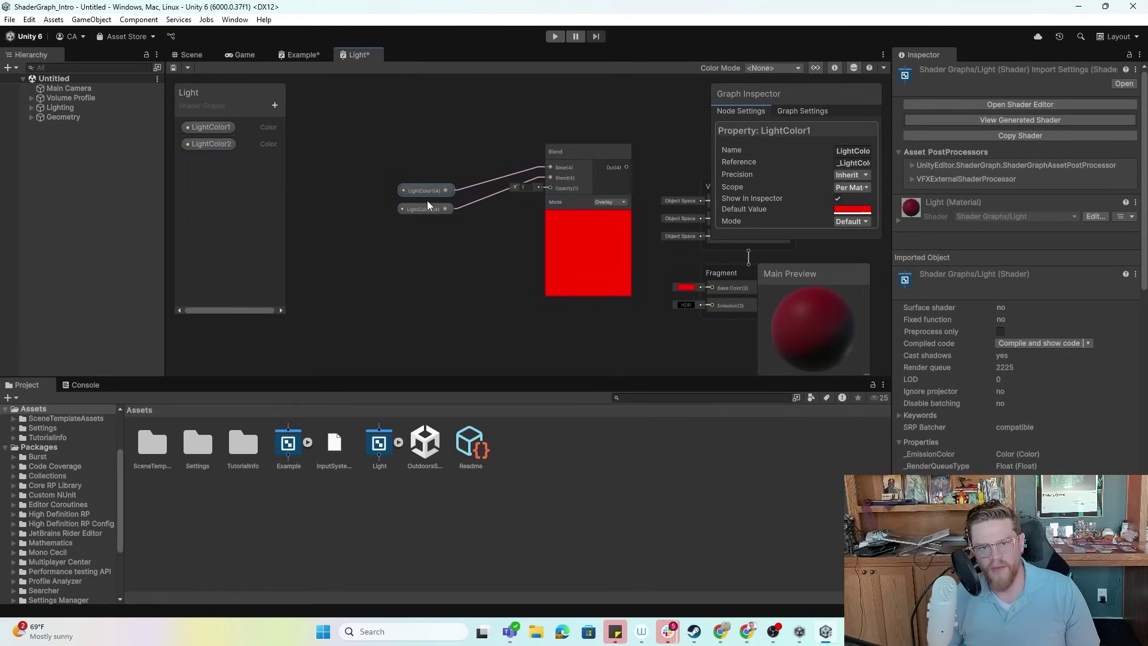
left_click_drag(424, 200, 418, 153)
left_click(522, 160)
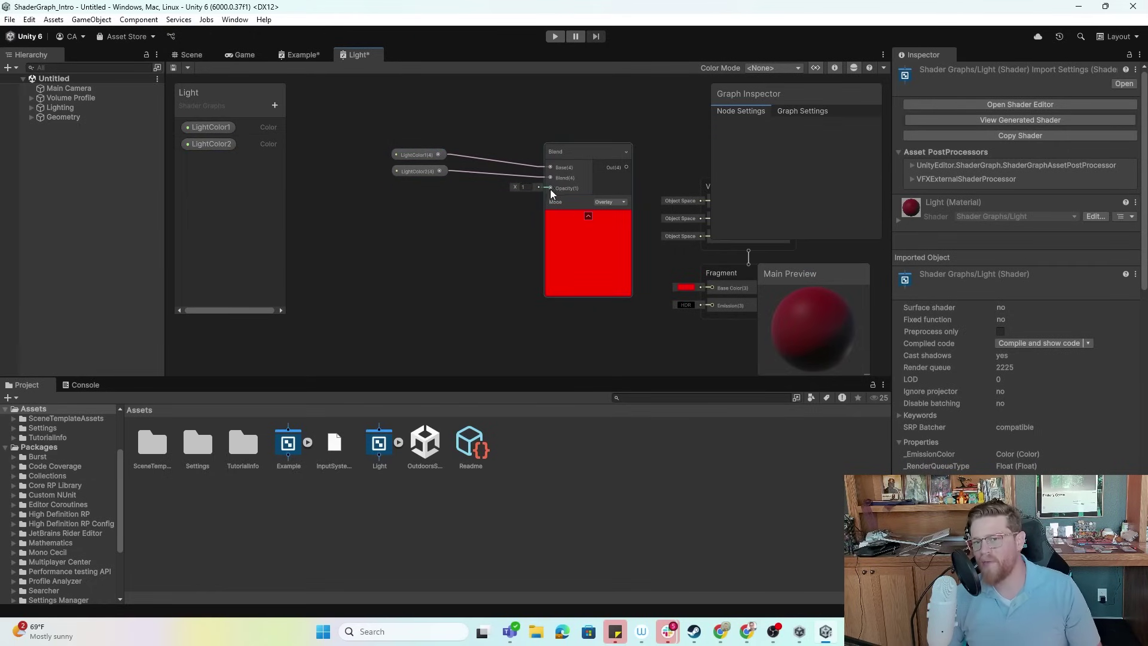
Step: Add a Sine node and connect its output to the Blend node's Opacity
right_click(299, 235)
left_click(340, 239)
type("sin")
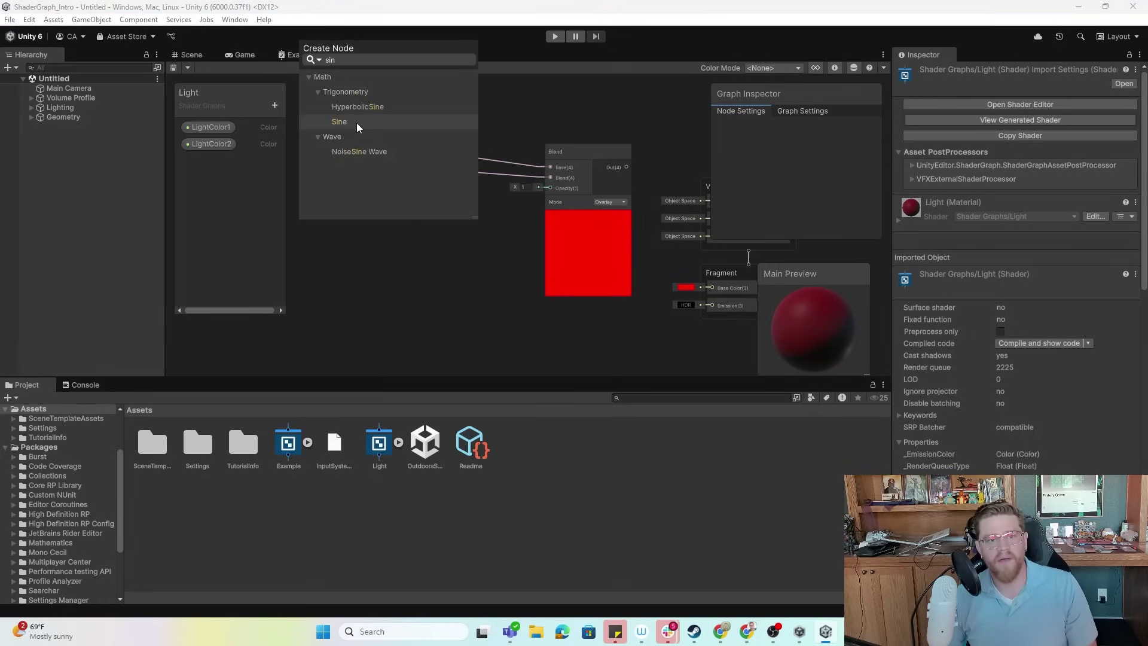
left_click(356, 123)
left_click_drag(349, 246, 363, 231)
middle_click_drag(363, 231, 411, 218)
left_click_drag(451, 244, 598, 177)
Step: Feed a Time node into the Sine input and save the graph
left_click_drag(411, 231, 318, 202)
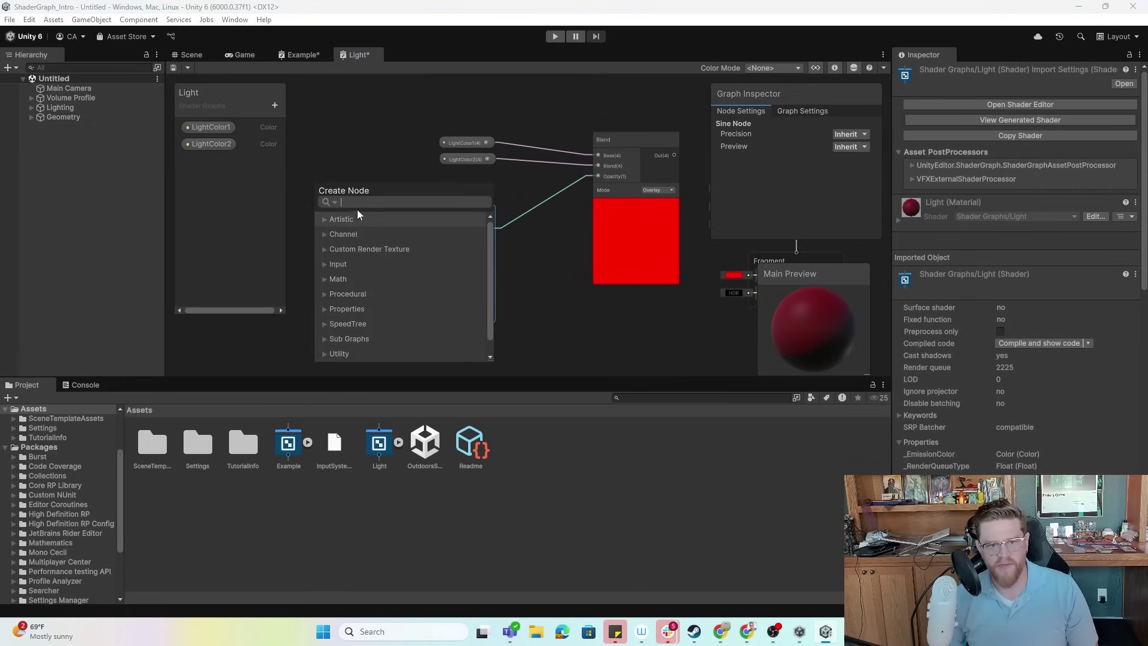
type("time")
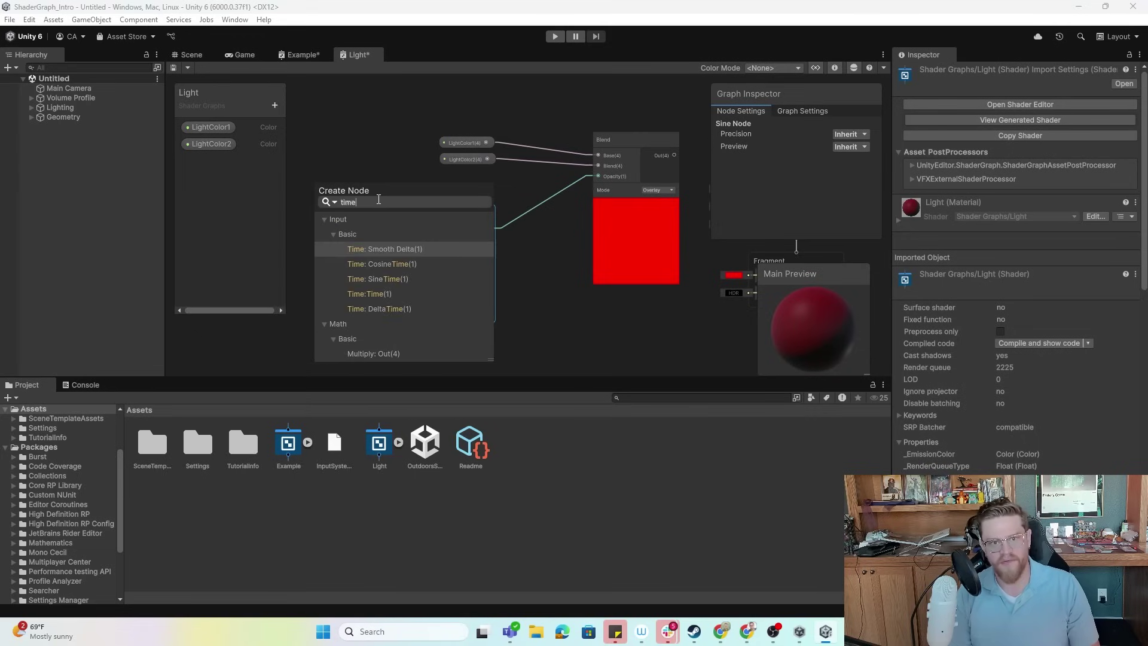
left_click(413, 297)
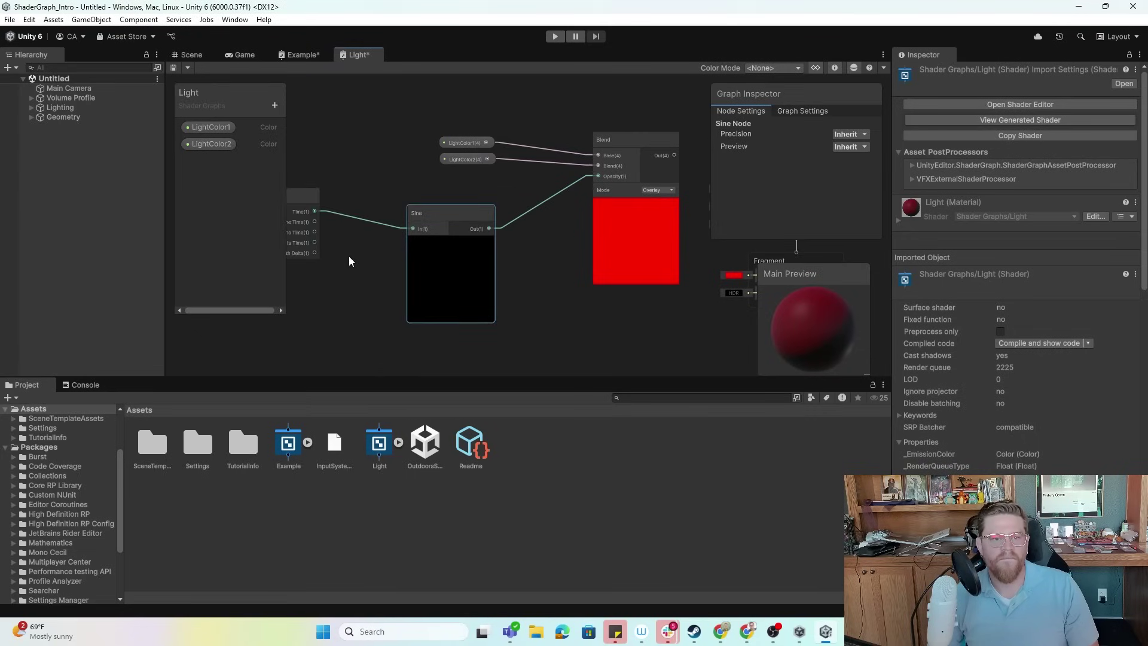
middle_click_drag(350, 256, 439, 253)
left_click(384, 192)
middle_click_drag(396, 202, 343, 164)
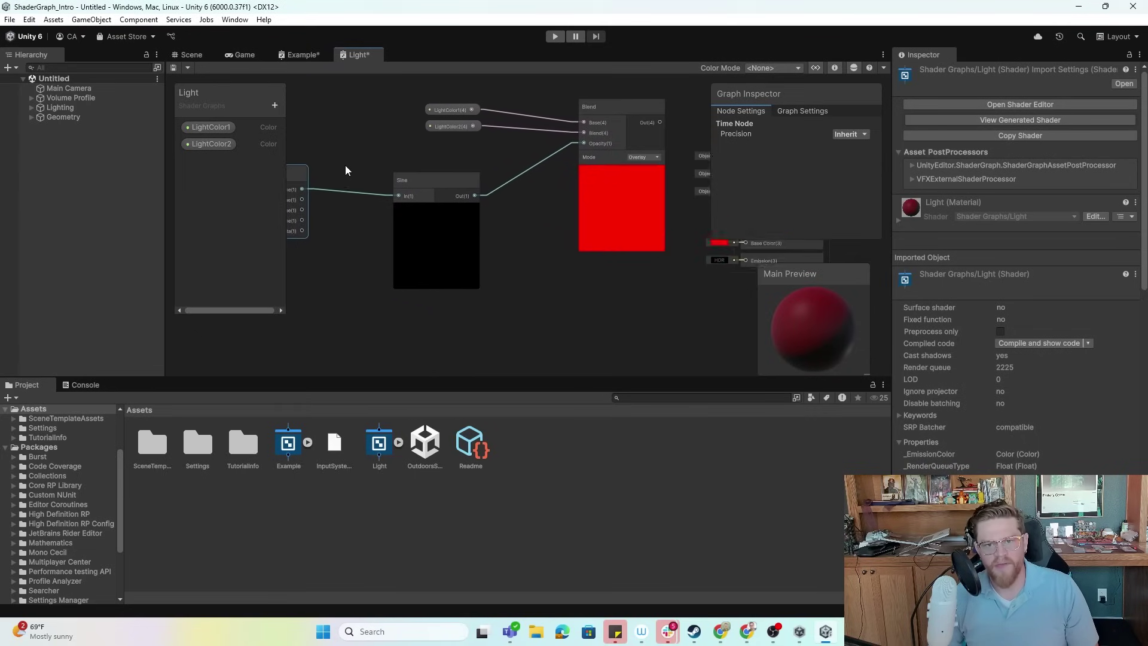
middle_click_drag(335, 251, 443, 258)
left_click(542, 188)
middle_click_drag(532, 178, 417, 224)
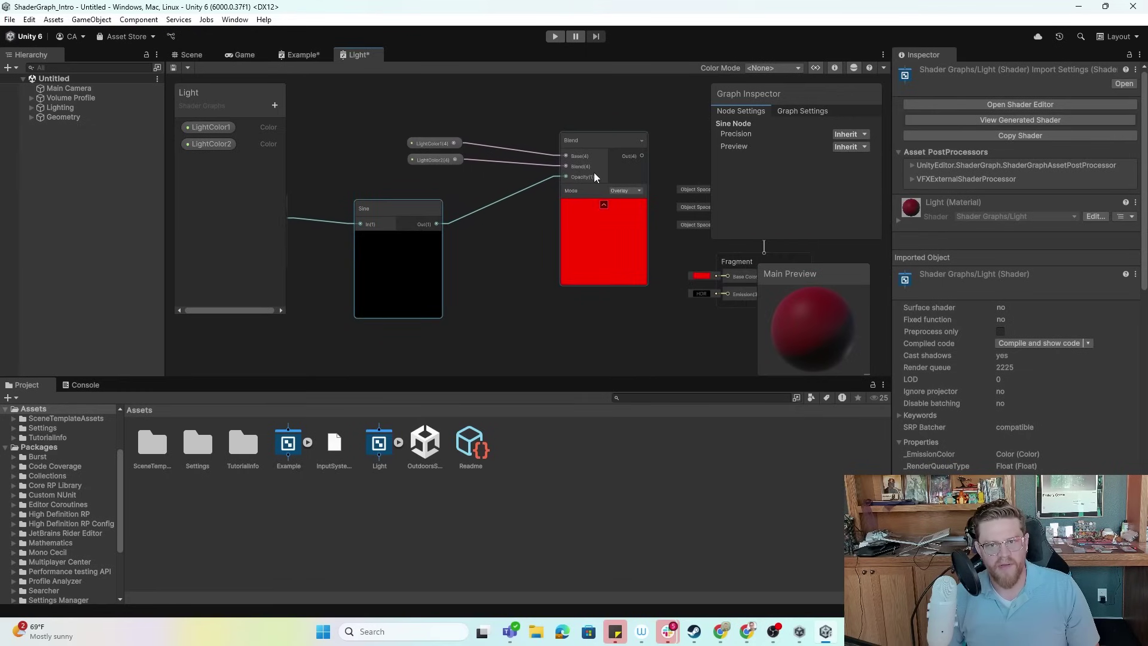
left_click(177, 67)
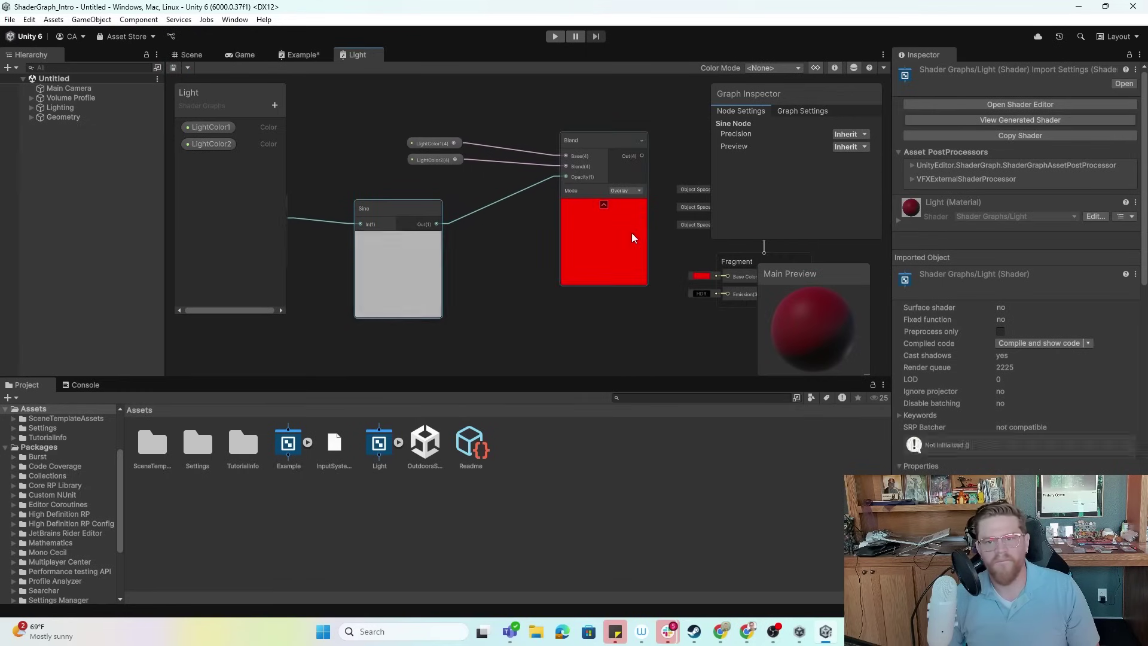
Step: Change the Blend node's mode from Overlay to Overwrite so its preview pulses red and blue
left_click(636, 191)
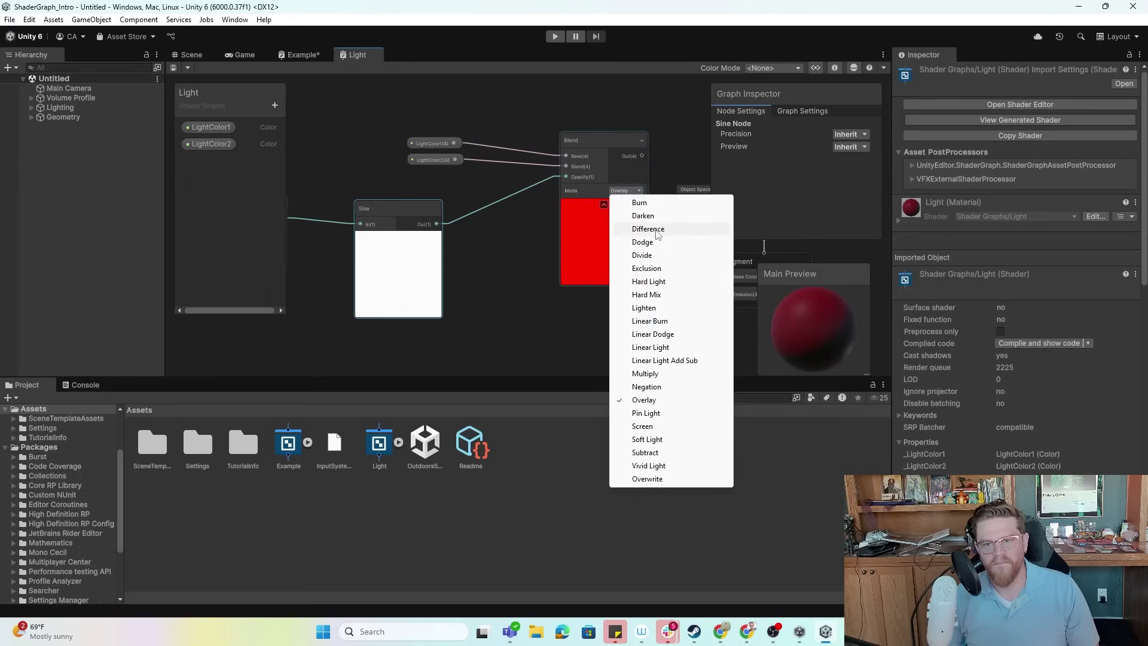
left_click(648, 478)
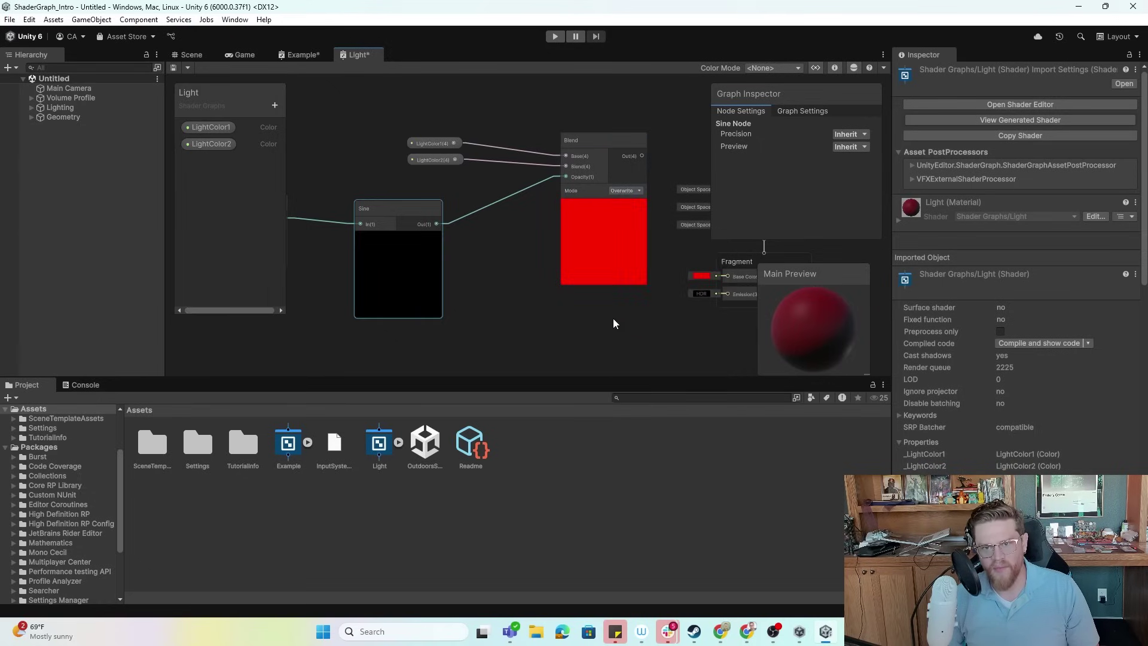
left_click(629, 190)
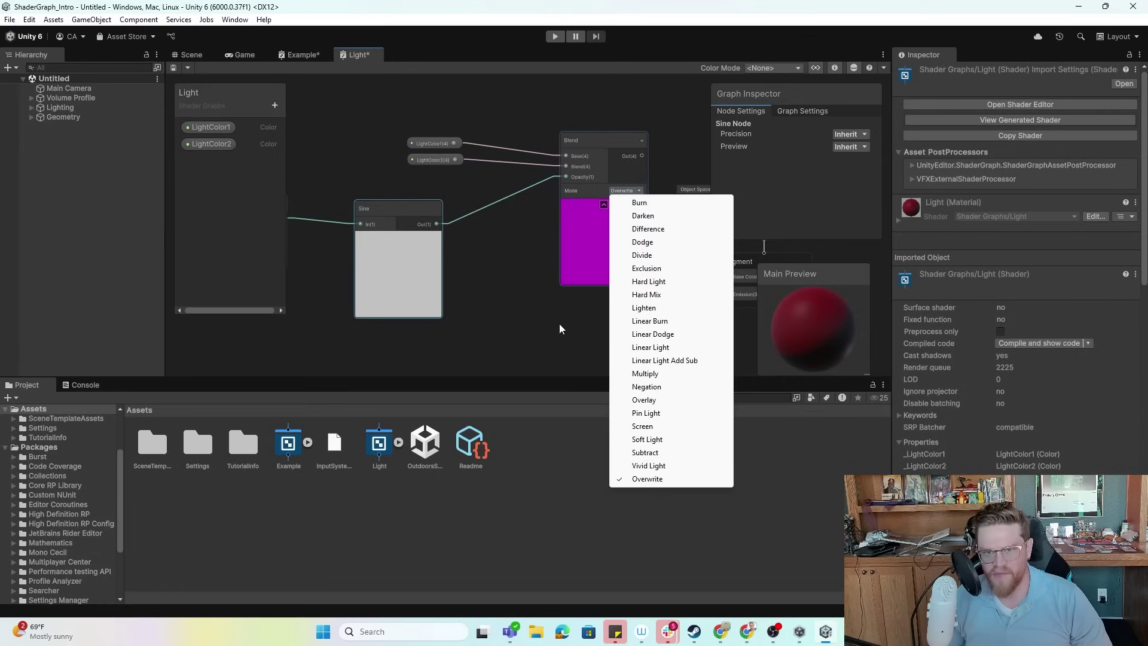
left_click(512, 357)
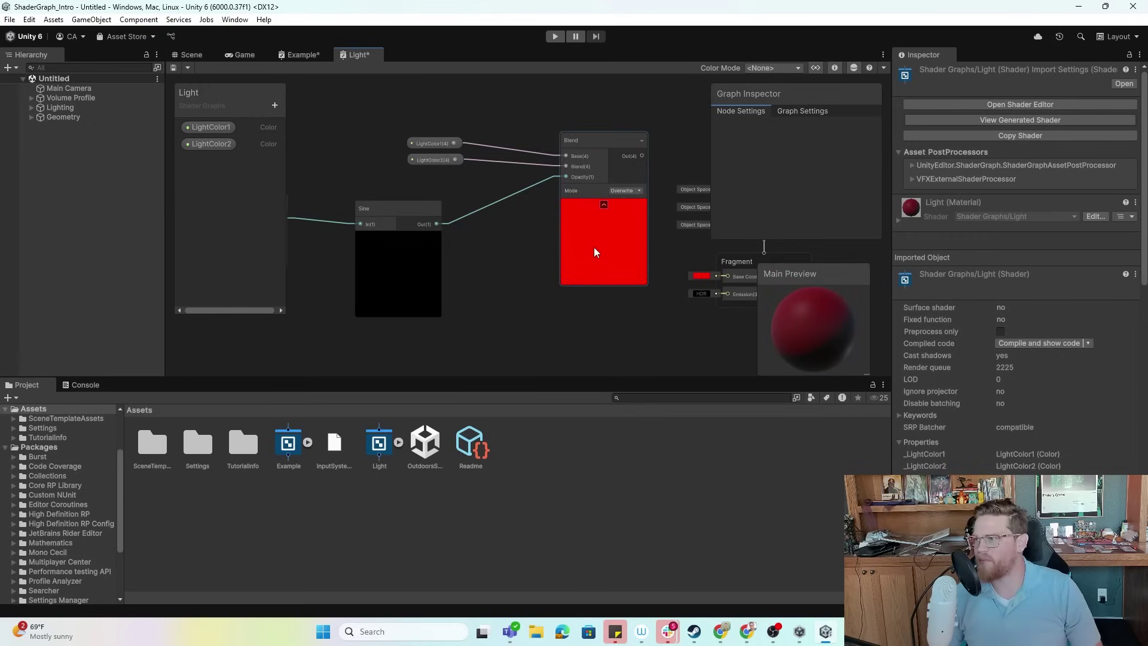
mouse_move(519, 254)
middle_mouse_down()
mouse_move(605, 242)
mouse_move(529, 246)
middle_mouse_up()
middle_click_drag(386, 166, 458, 155)
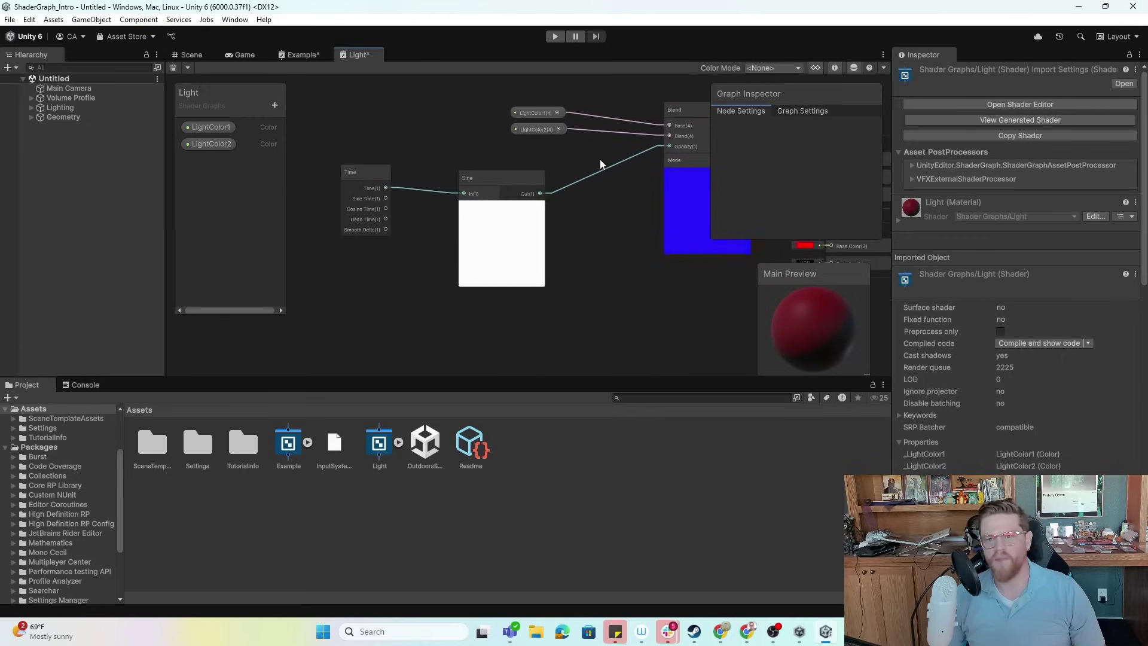
middle_click_drag(598, 159, 586, 181)
scroll(503, 218, "down", 2)
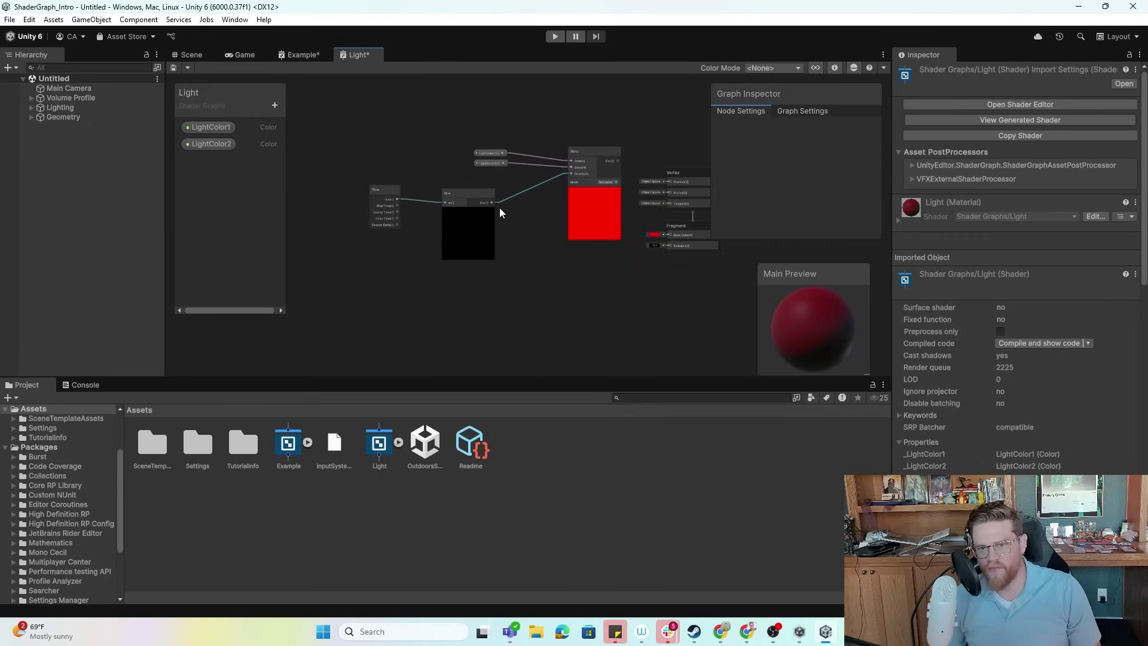
scroll(497, 202, "up", 1)
left_click_drag(653, 293, 653, 293)
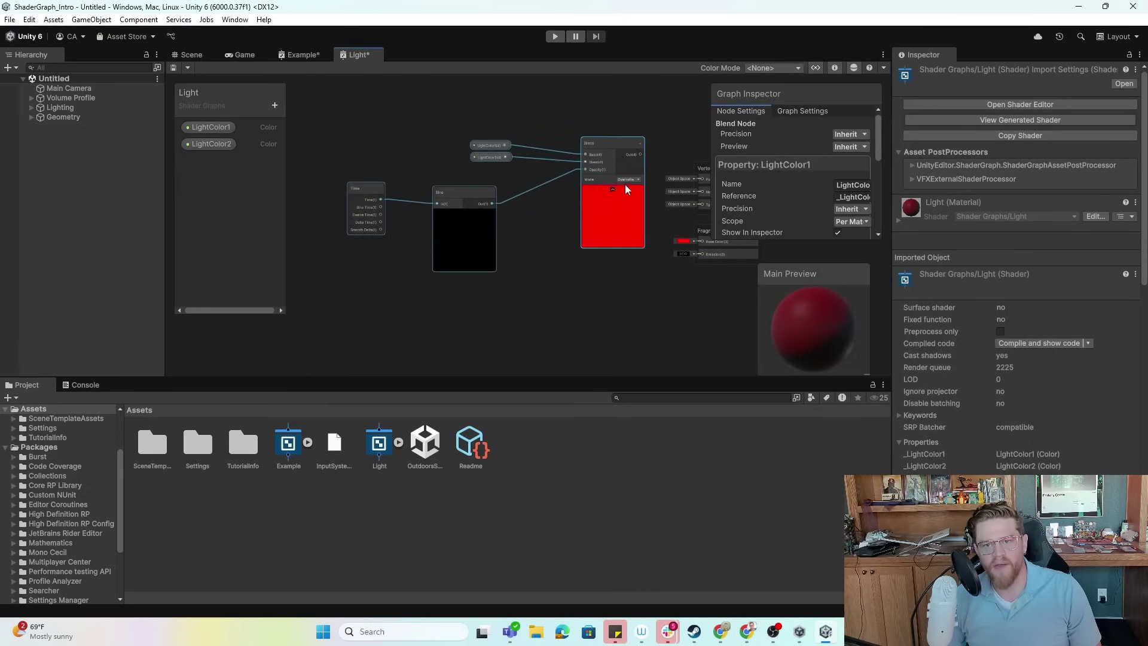
left_click(626, 179)
middle_click_drag(612, 171, 555, 186)
Step: Add a Multiply node between the Time and Sine nodes
middle_click_drag(463, 283, 574, 258)
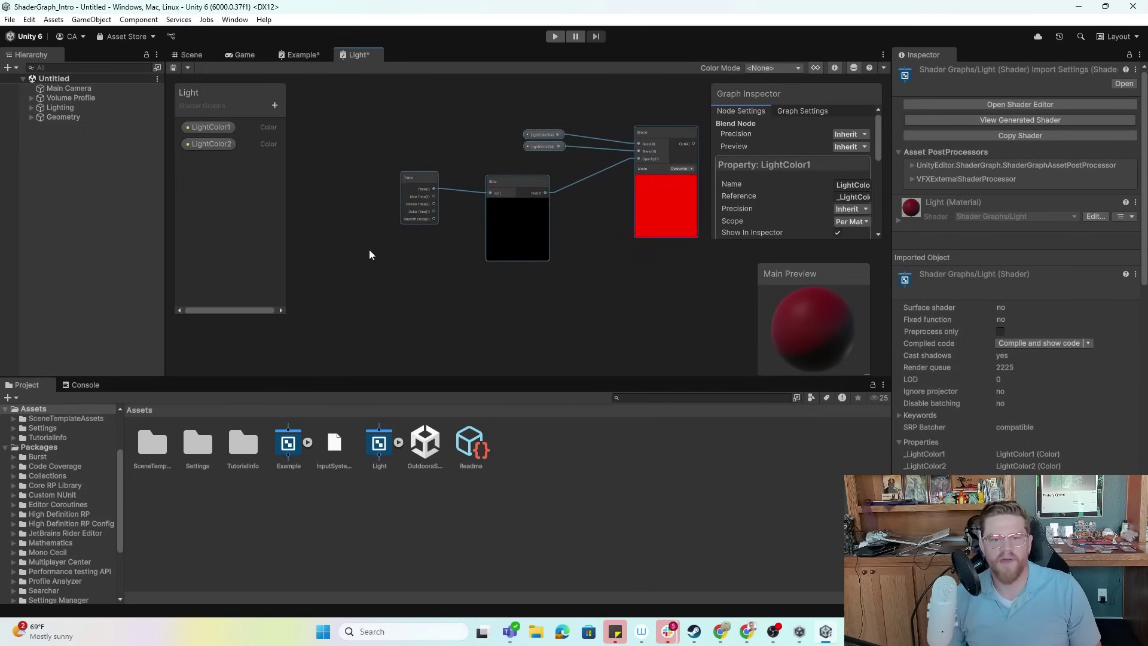
right_click(401, 262)
left_click(452, 269)
type("multipl")
key("Return")
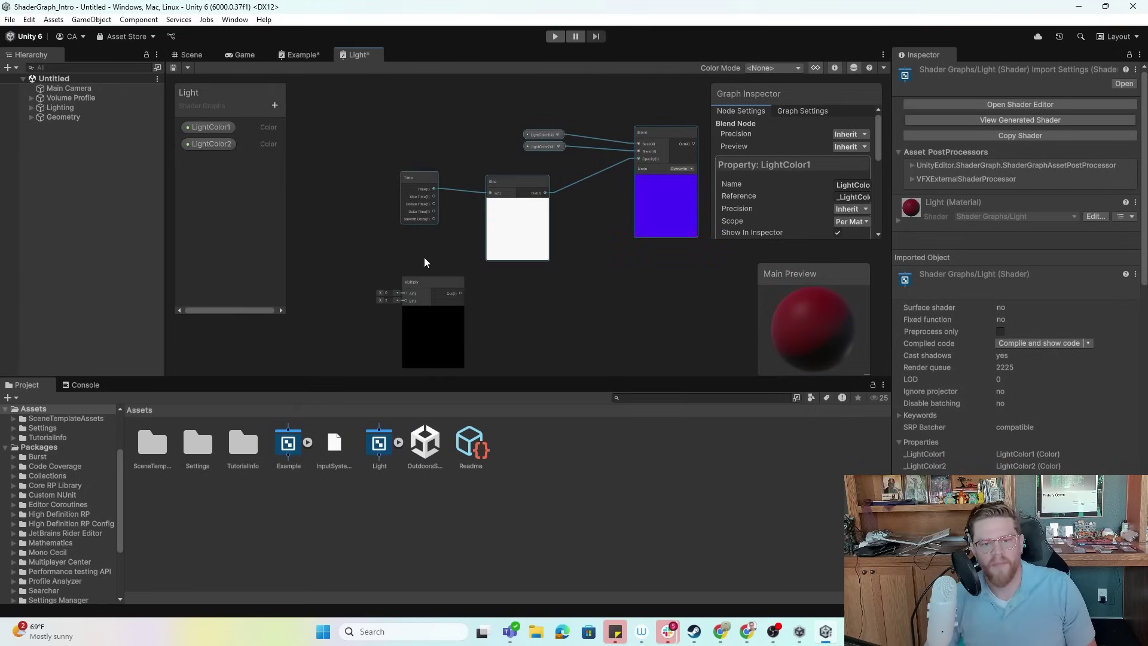
left_click_drag(420, 176, 398, 227)
left_click(436, 171)
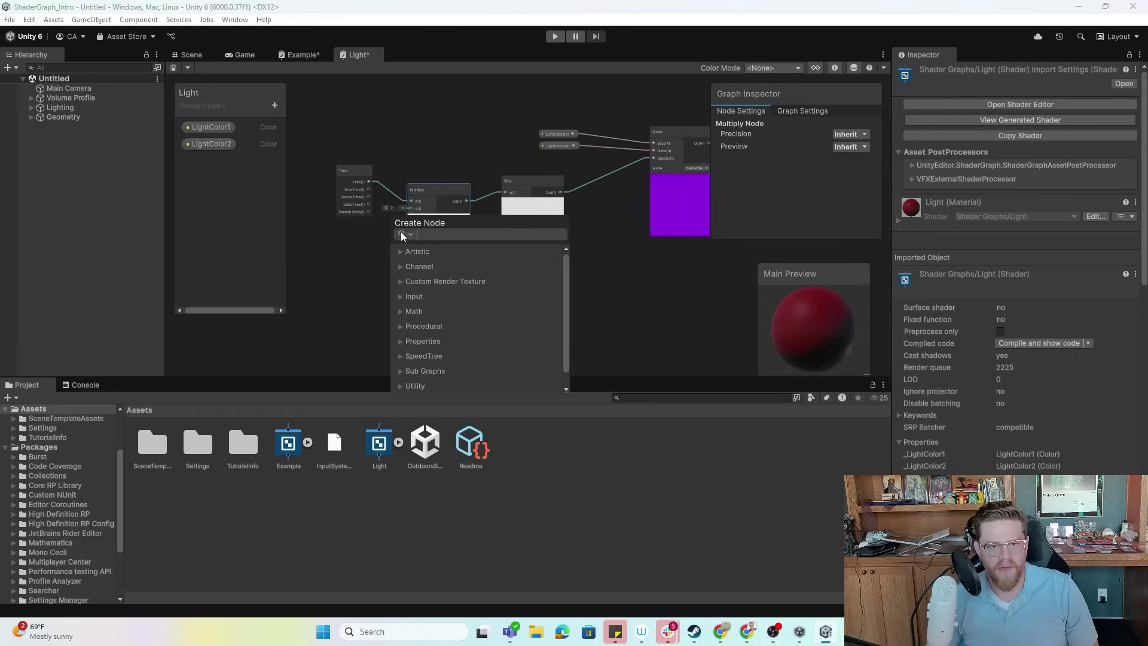
left_click(217, 202)
Step: Create a SpeedOfLight Float property and place it next to the Multiply node
left_click(275, 105)
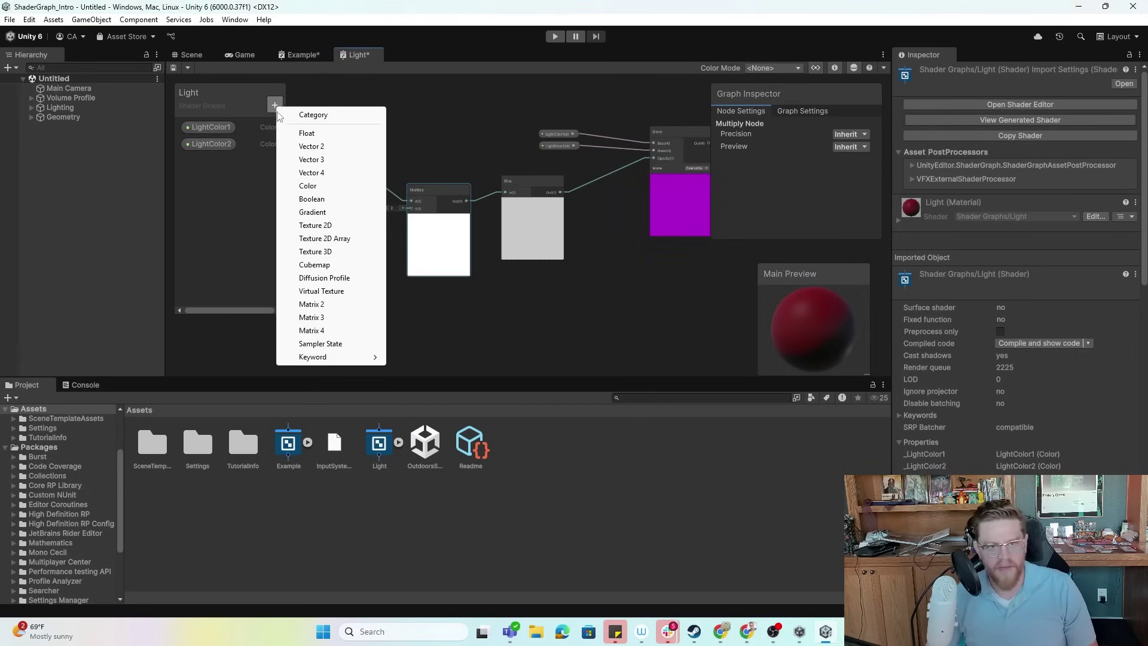
left_click(312, 133)
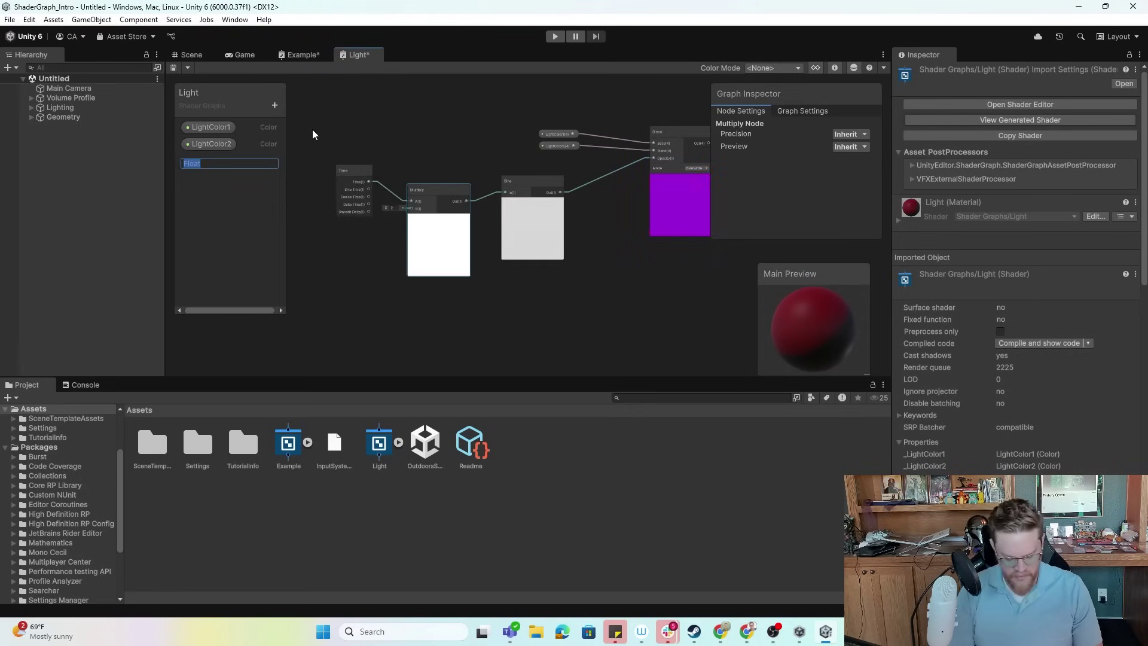
type("Speed")
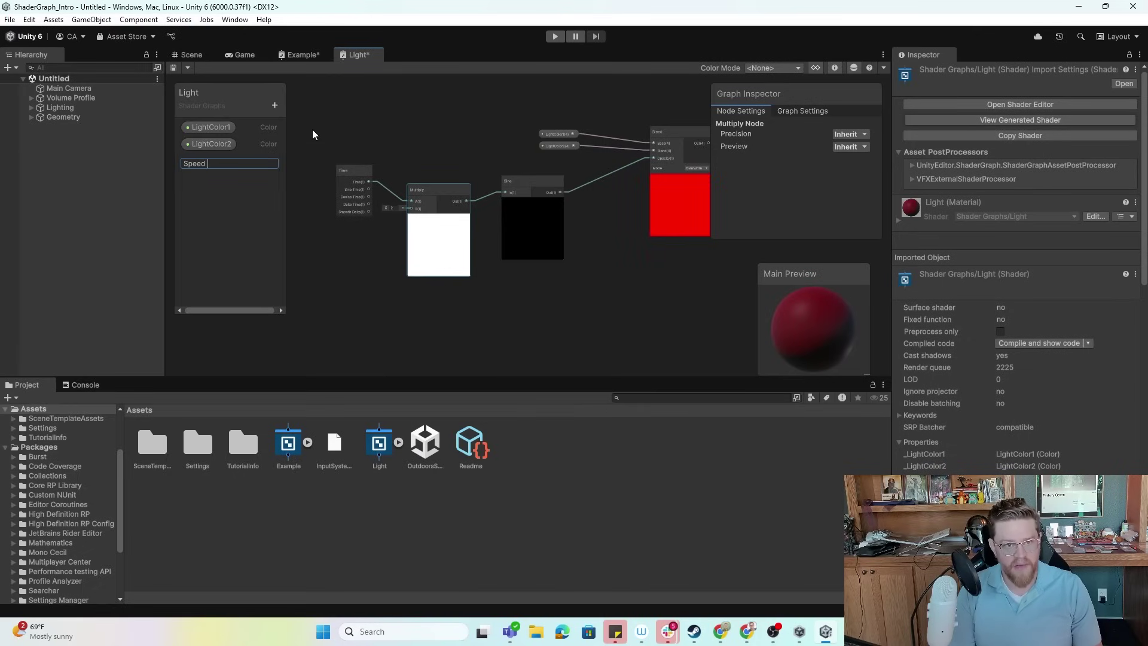
type("OfLight")
key("Return")
left_click_drag(221, 161, 411, 209)
scroll(403, 224, "up", 5)
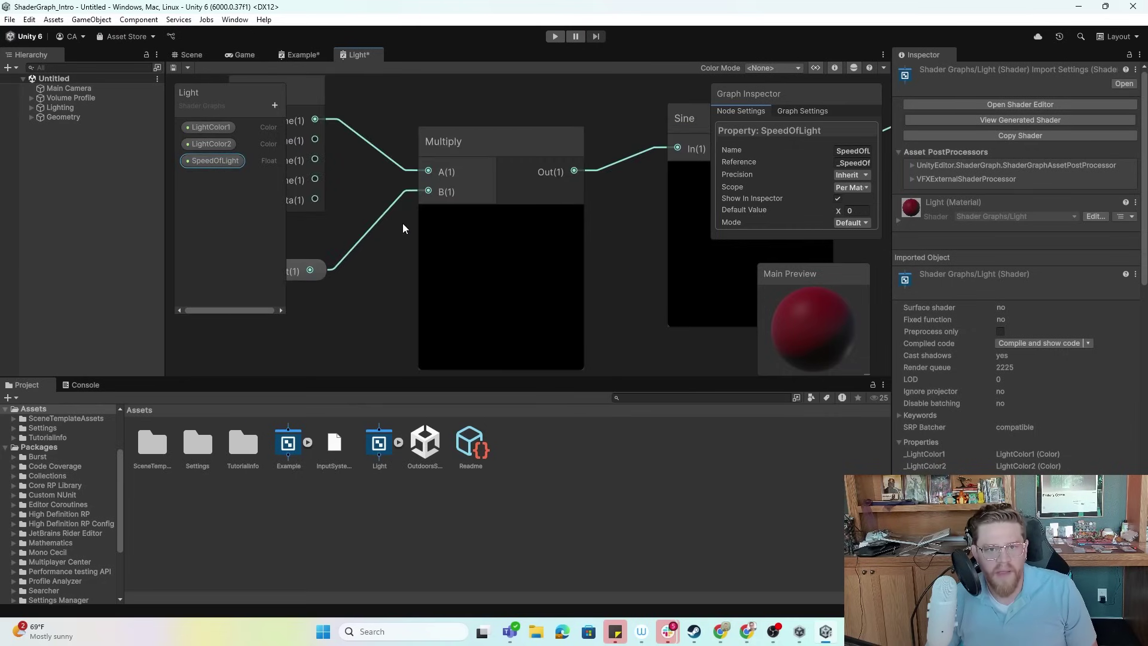
middle_click_drag(388, 256, 494, 265)
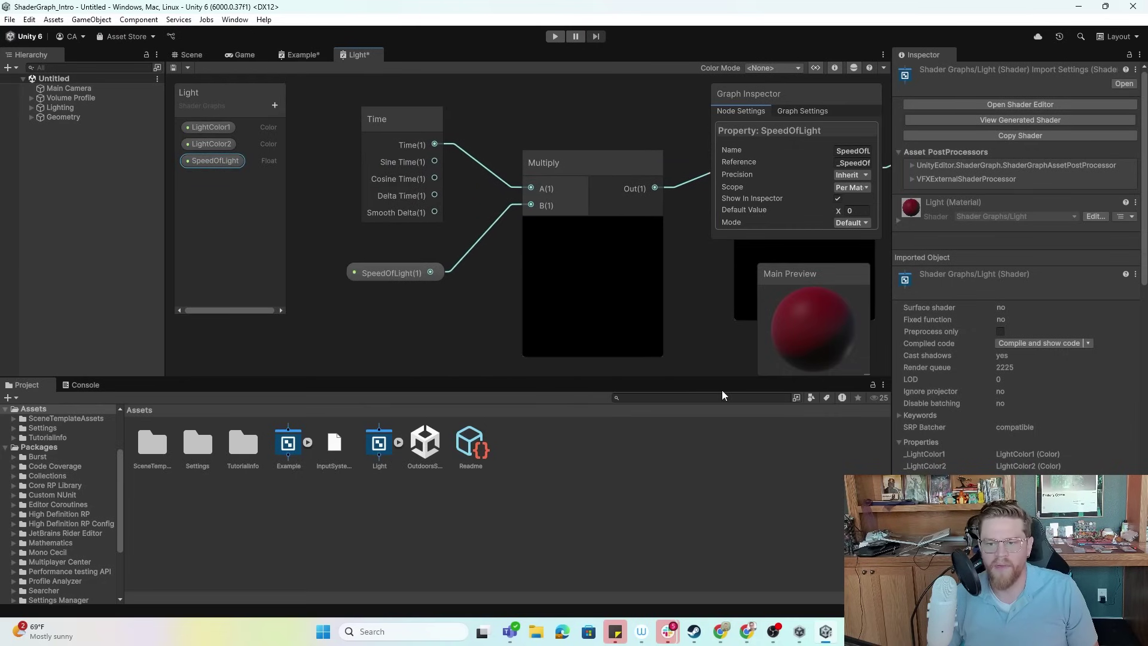
Step: Set SpeedOfLight's default value to 10
scroll(622, 300, "down", 3)
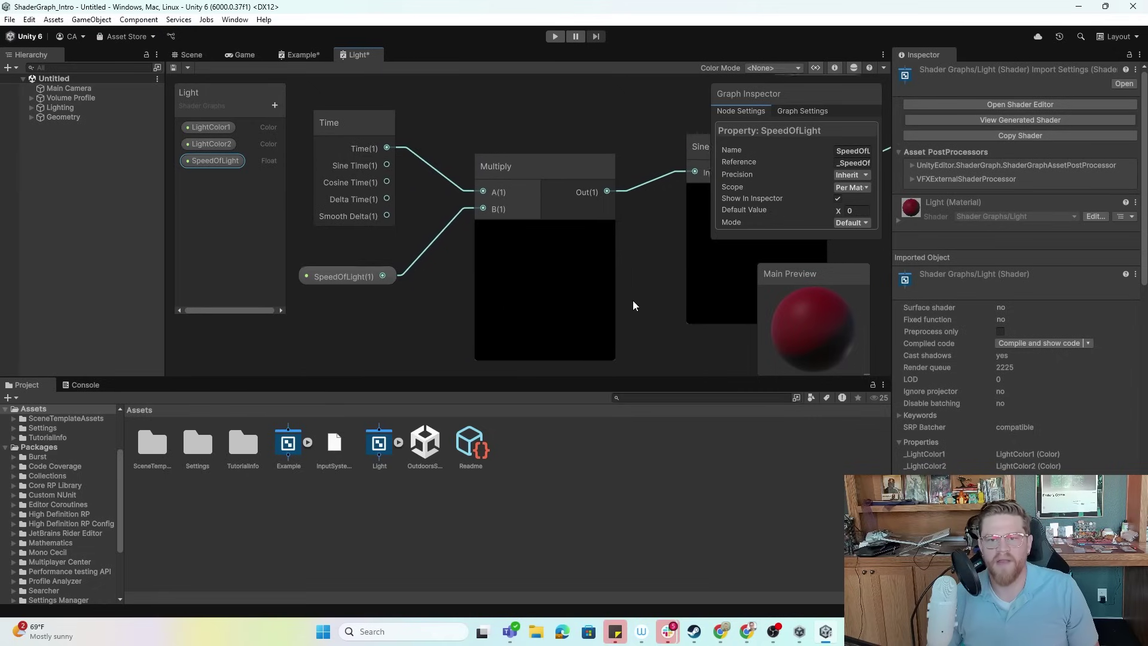
scroll(553, 300, "down", 1)
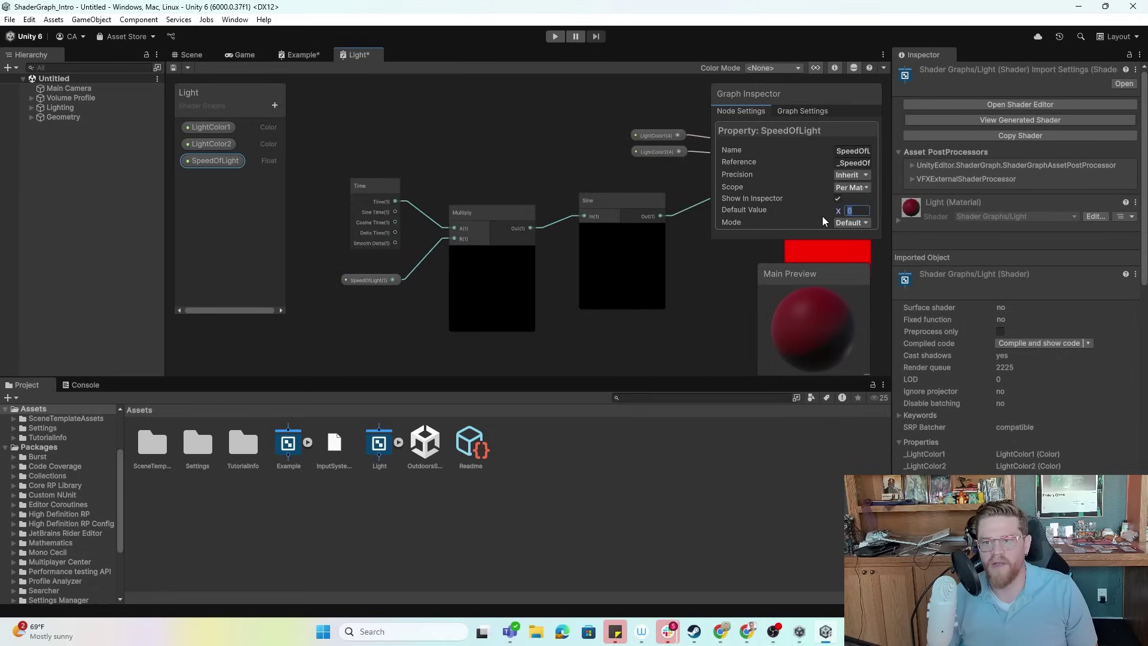
middle_click_drag(728, 293, 610, 246)
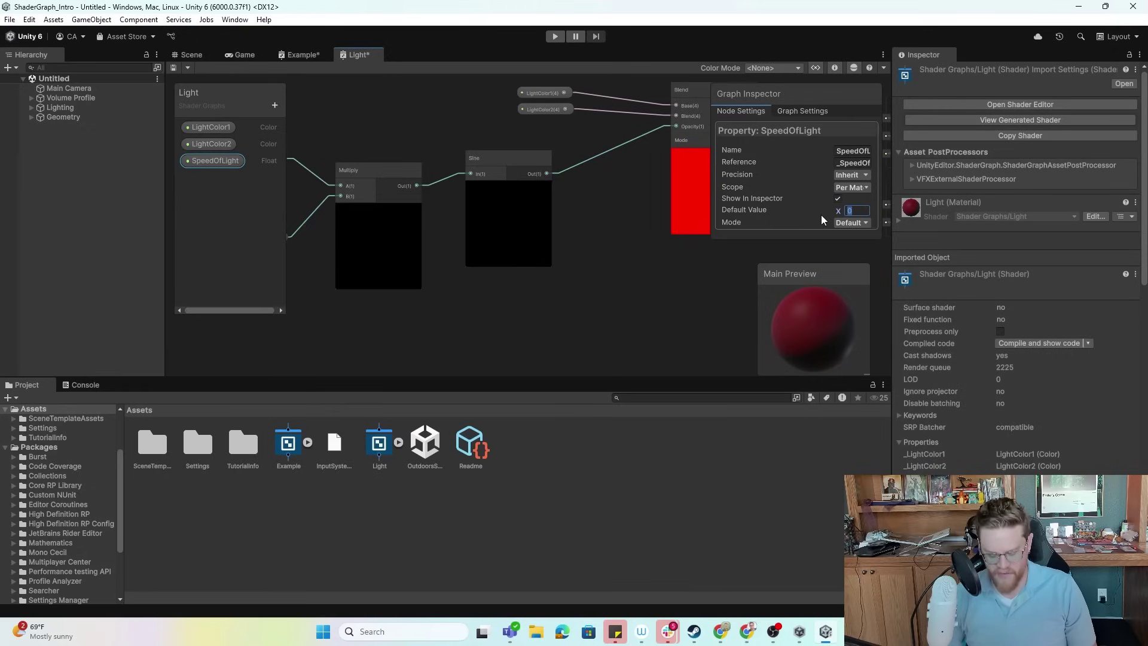
type("20")
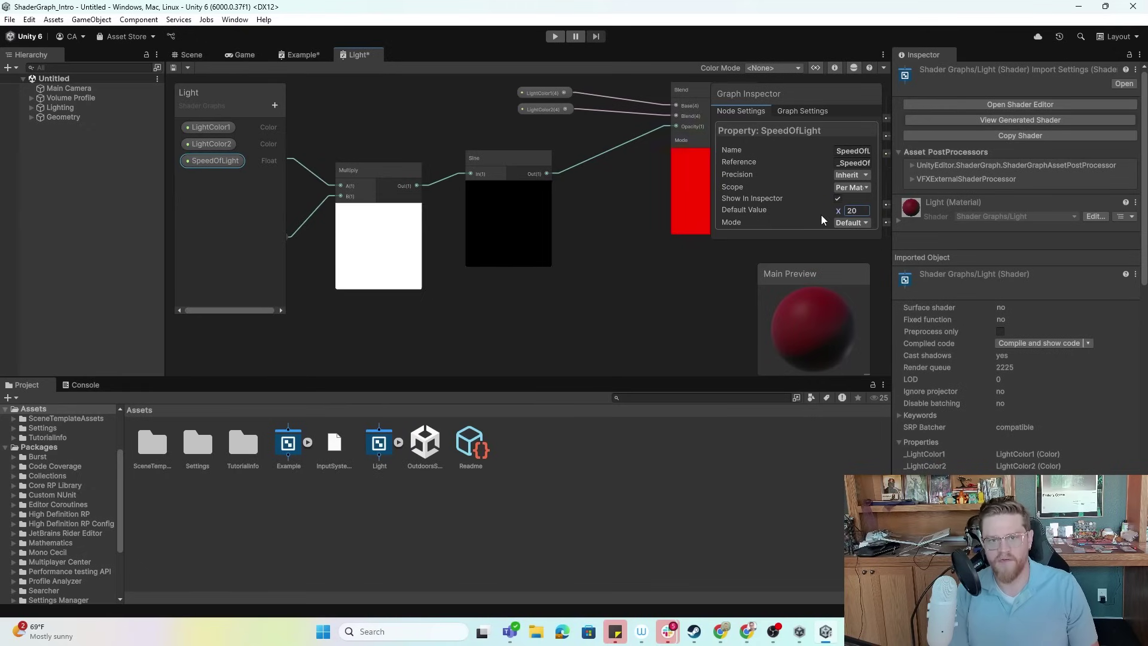
middle_click_drag(641, 281, 587, 263)
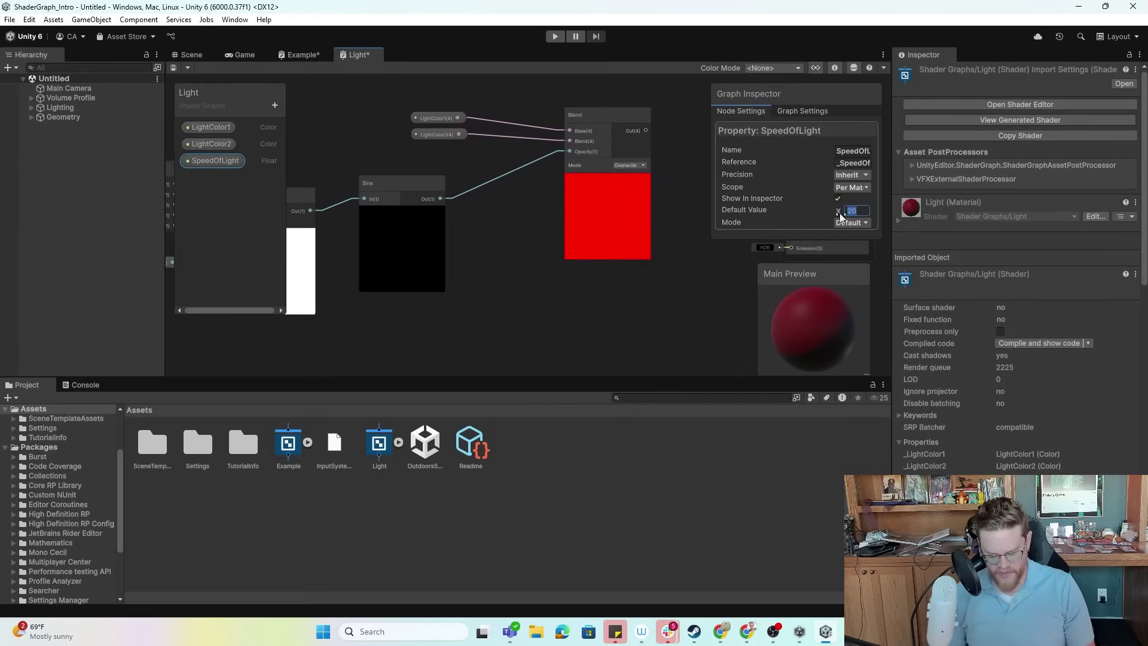
left_click_drag(839, 213, 774, 244)
Step: Connect the Blend output to the Fragment Base Color and save with Ctrl+S
middle_click_drag(774, 244, 501, 216)
left_click(425, 129)
left_click_drag(425, 130, 419, 188)
middle_click_drag(522, 253, 530, 203)
left_click_drag(471, 134, 635, 219)
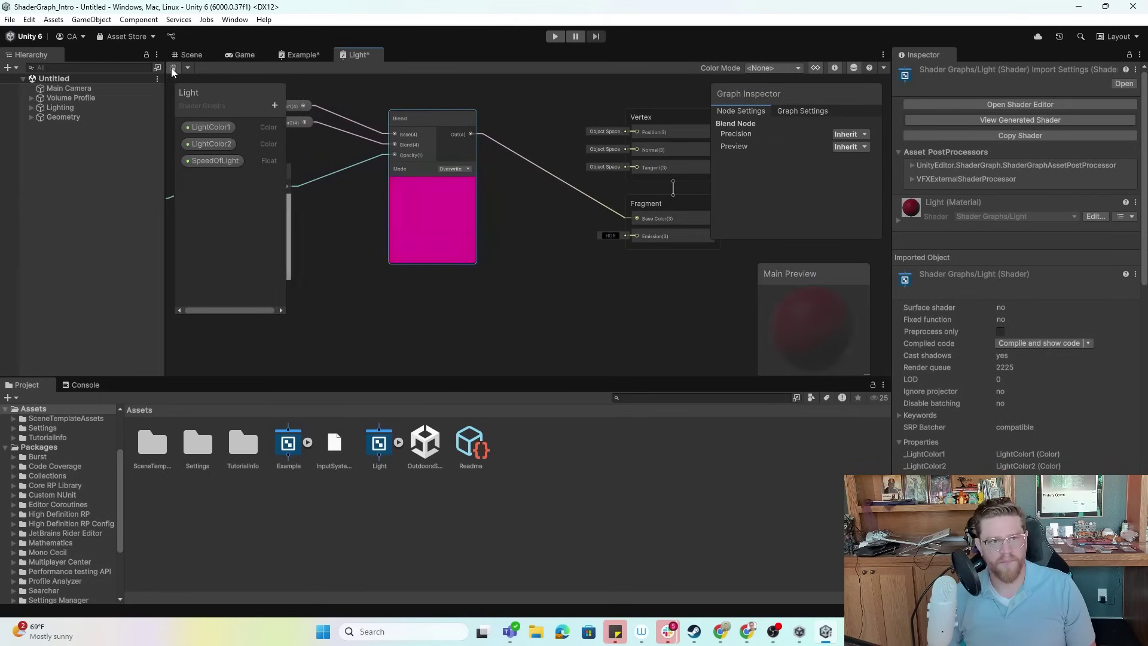
key("ctrl+s")
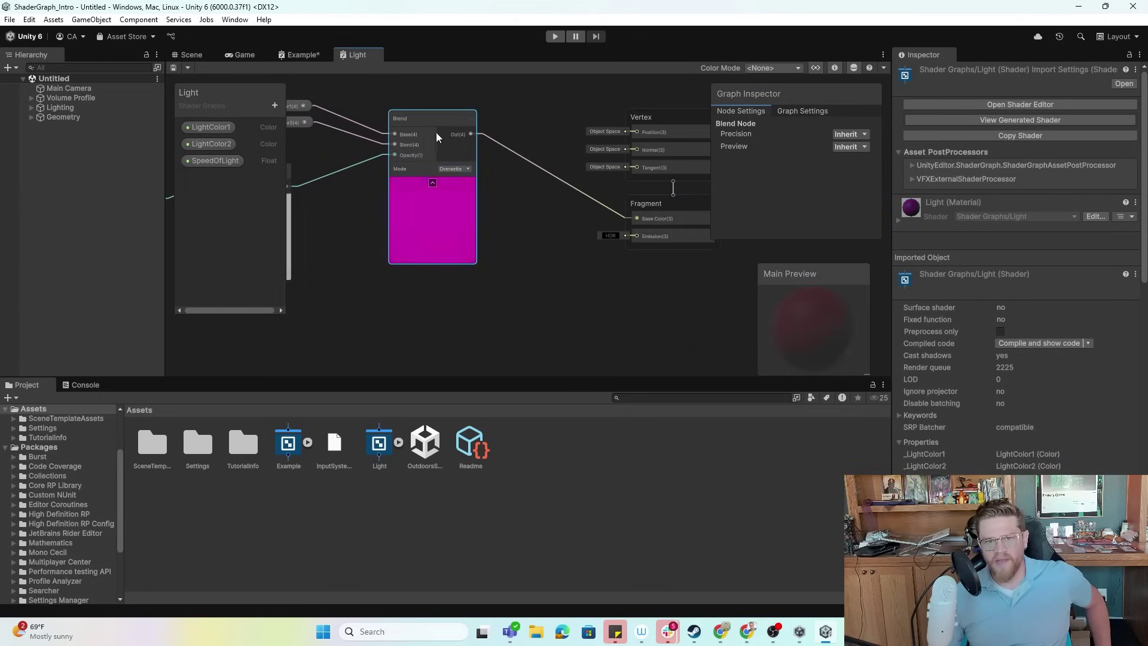
left_click_drag(423, 136, 429, 166)
middle_click_drag(521, 189, 489, 145)
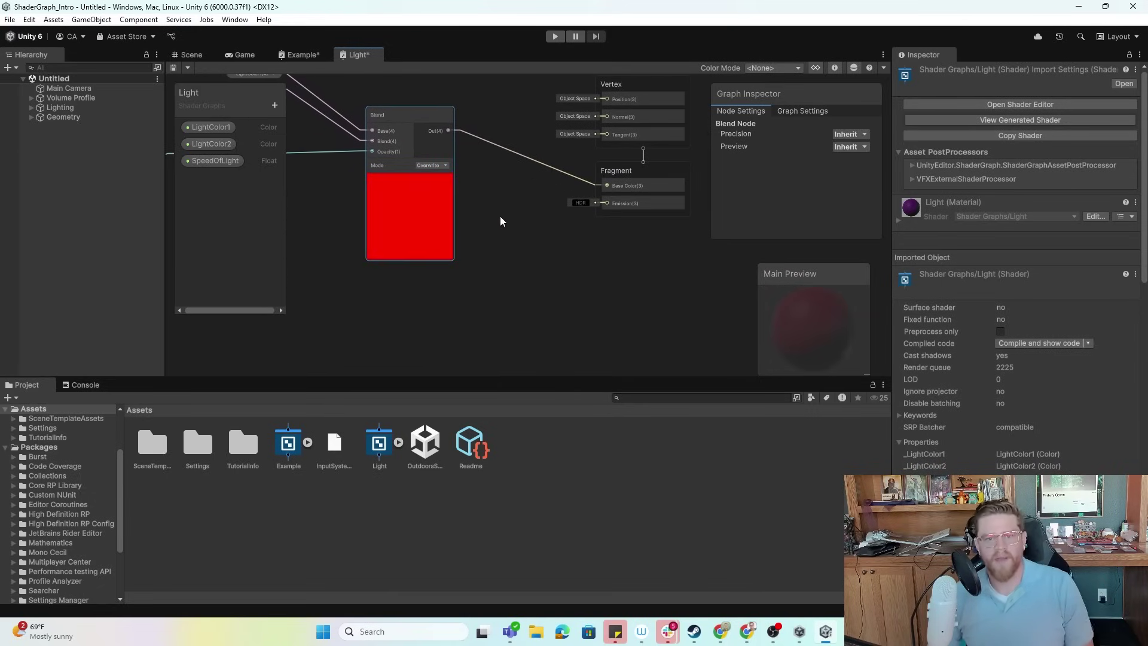
Step: Add an Emission Node and arrange it beside the Blend node
right_click(510, 255)
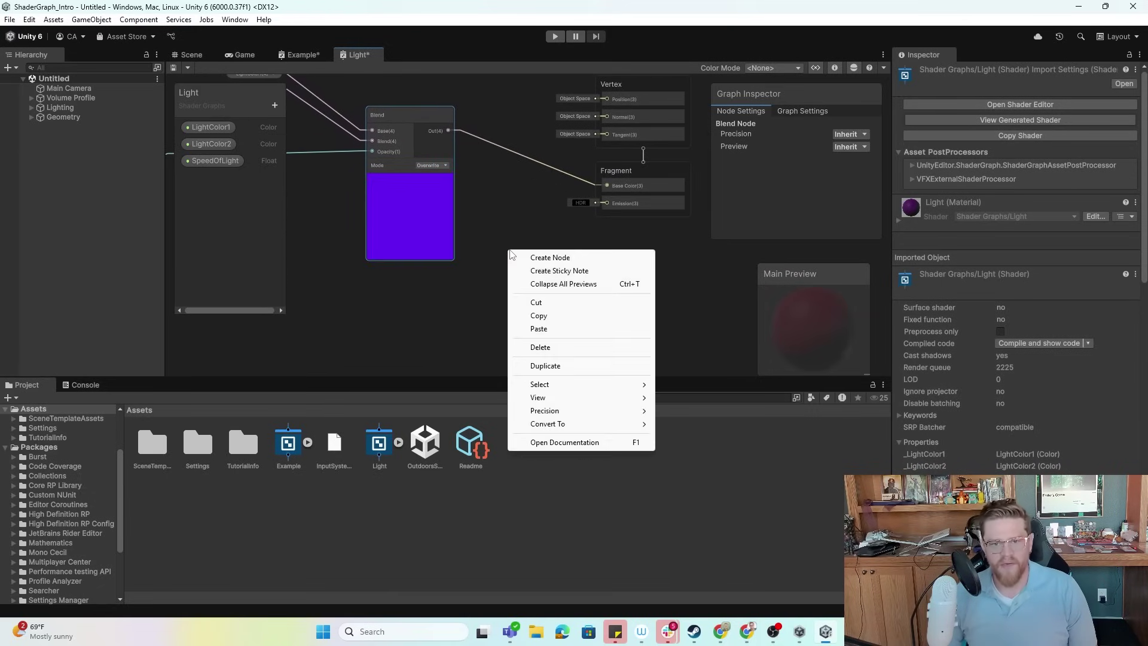
left_click(545, 257)
type("emissi")
key("Return")
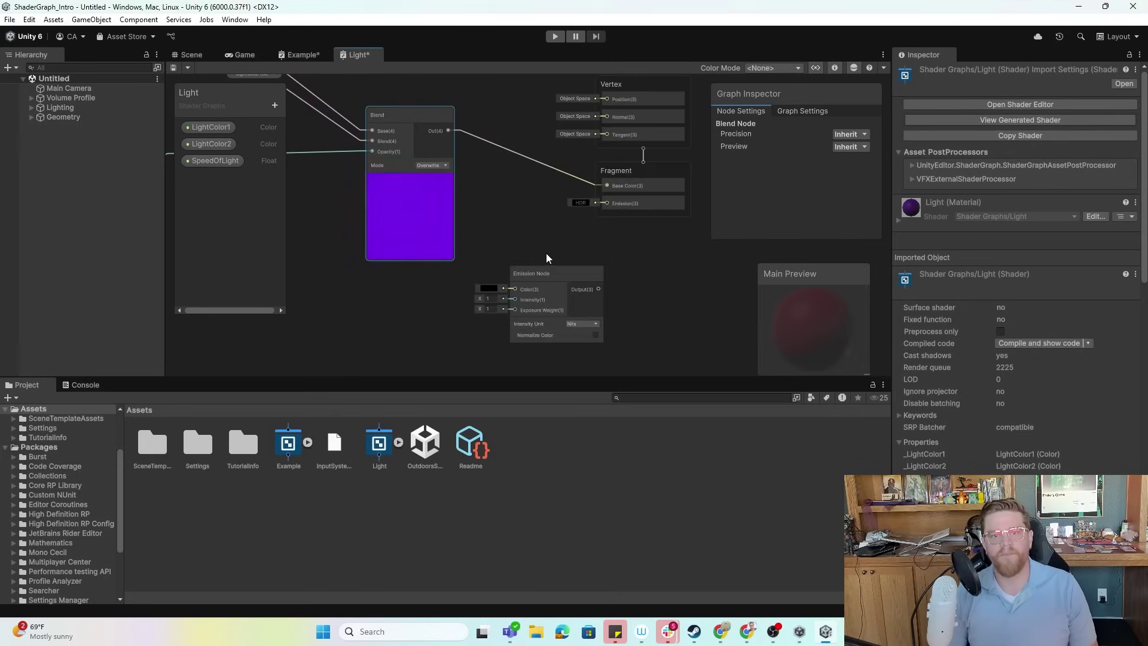
left_click_drag(414, 119, 607, 201)
left_click_drag(508, 179, 525, 181)
mouse_move(419, 246)
left_mouse_down()
mouse_move(458, 223)
mouse_move(422, 244)
left_mouse_up()
left_click(237, 175)
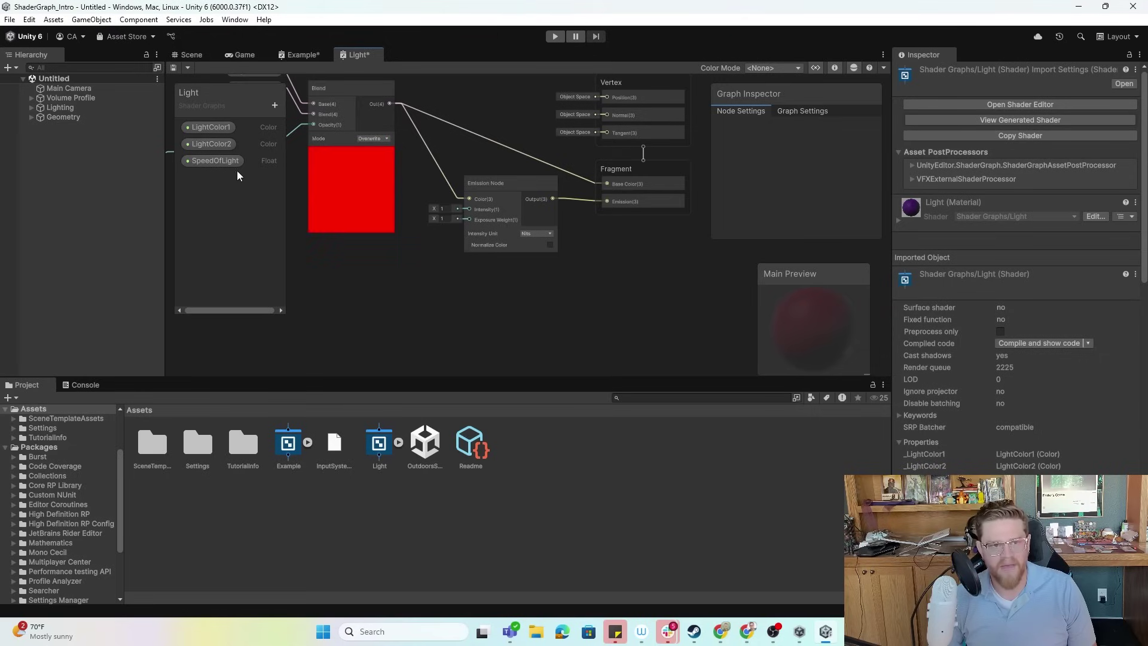
Step: Create a Float property 'IntensityOfEmission' with default 25 and wire it into the Emission intensity
left_click(276, 105)
left_click(320, 138)
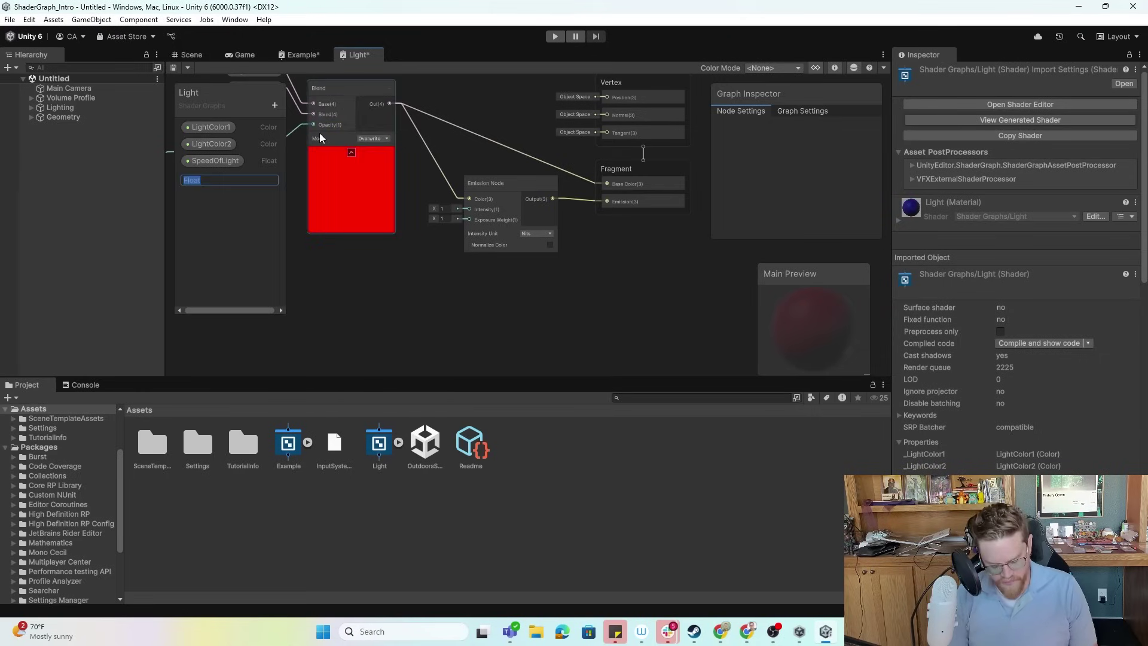
type("Intensi")
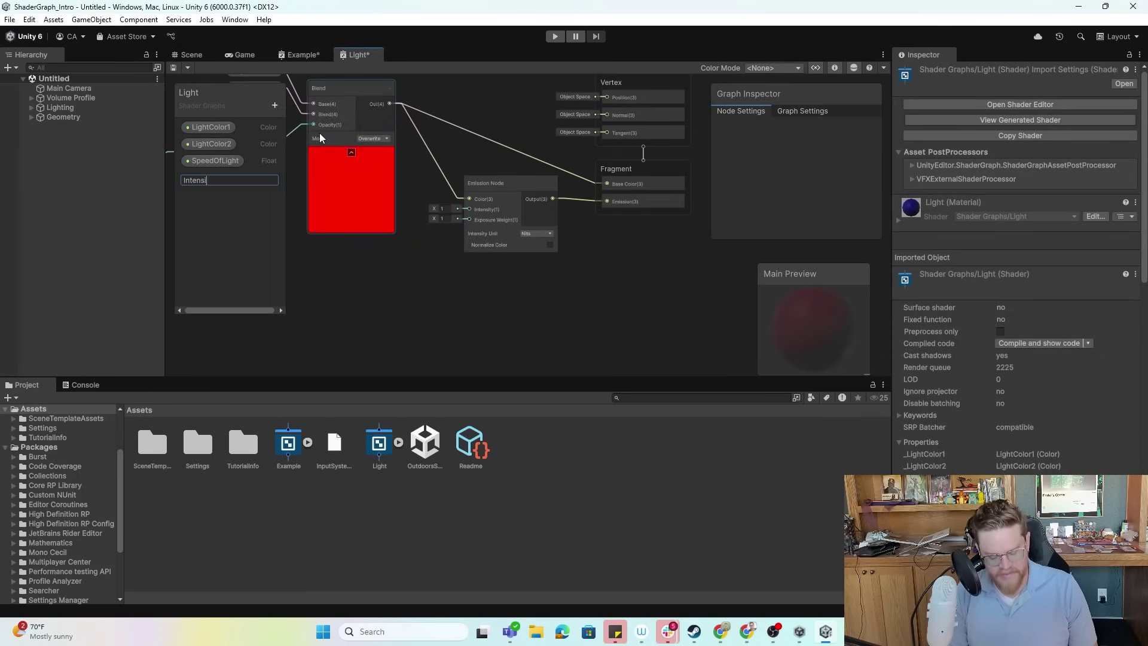
type("tyOfE")
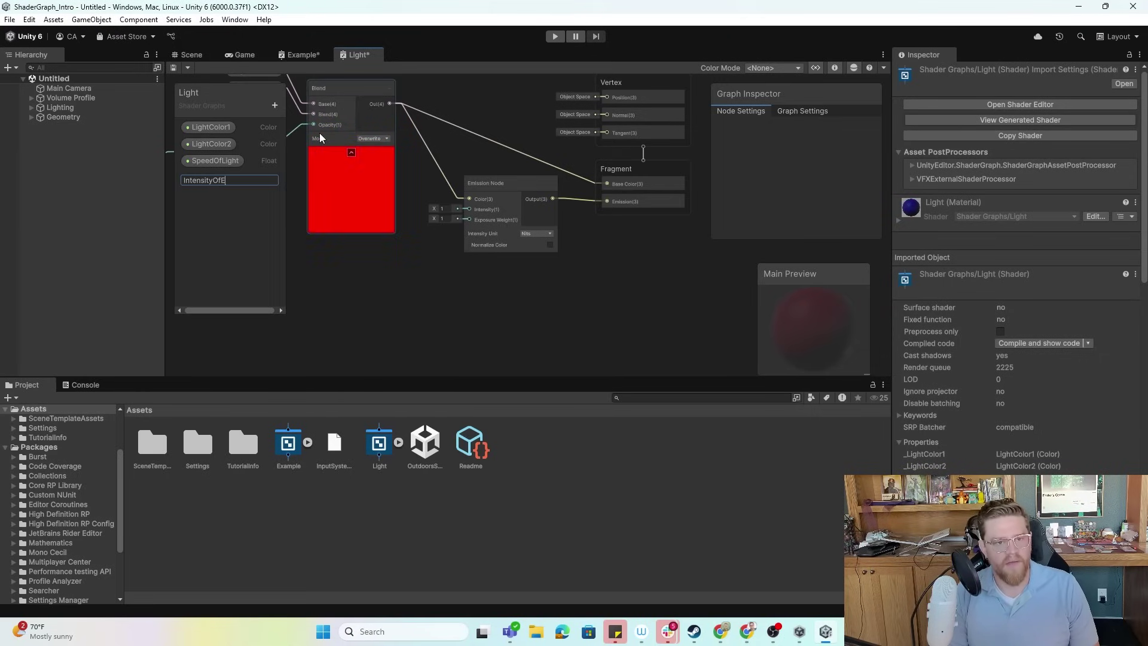
type("mission")
key("Return")
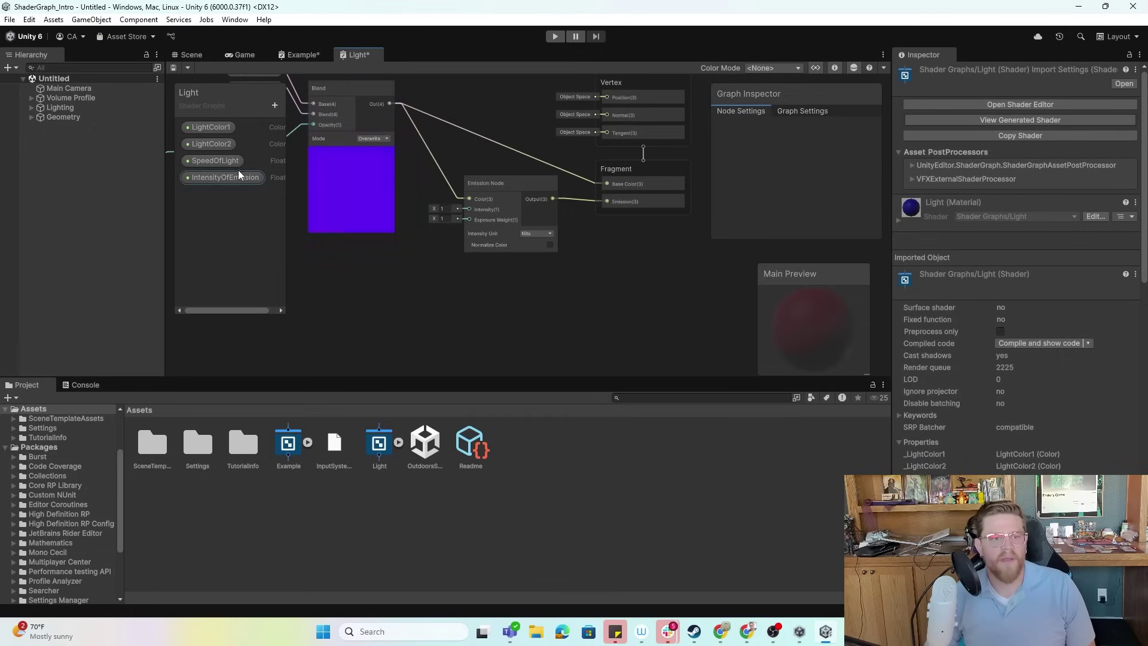
left_click(238, 174)
left_click_drag(403, 275, 470, 209)
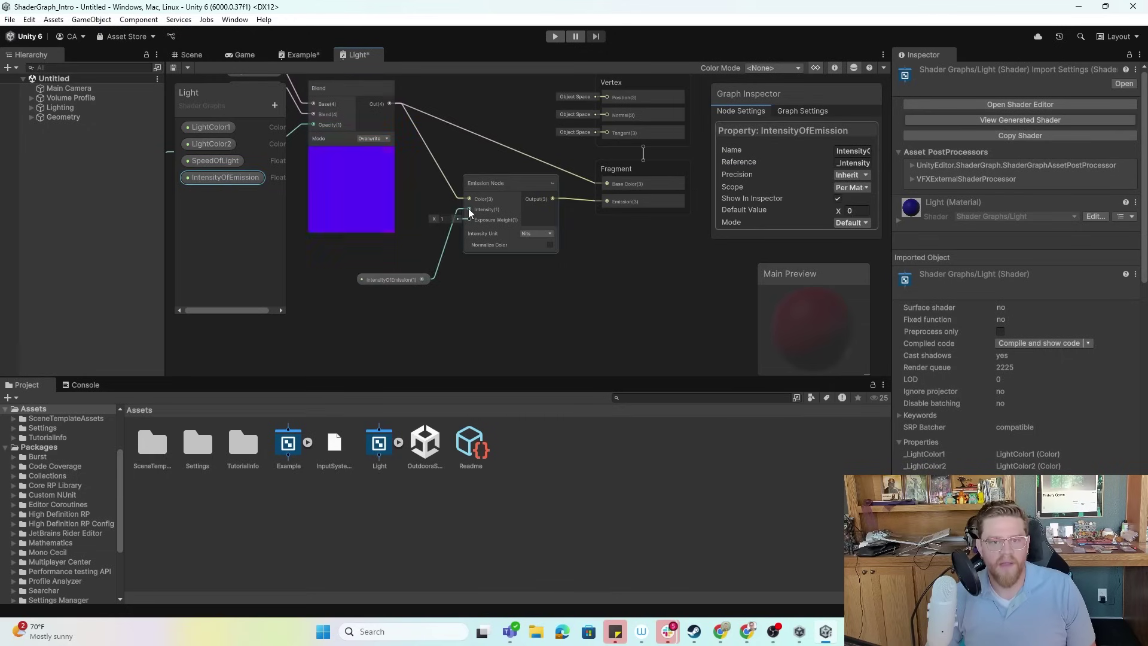
left_click(402, 278)
left_click(826, 214)
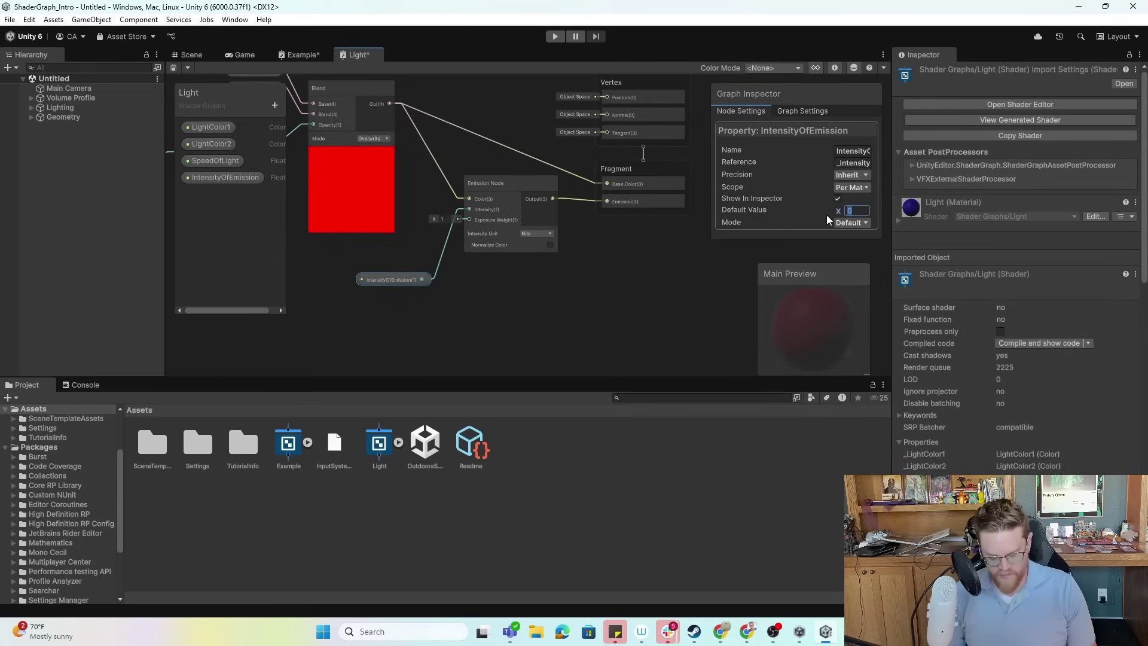
type("25")
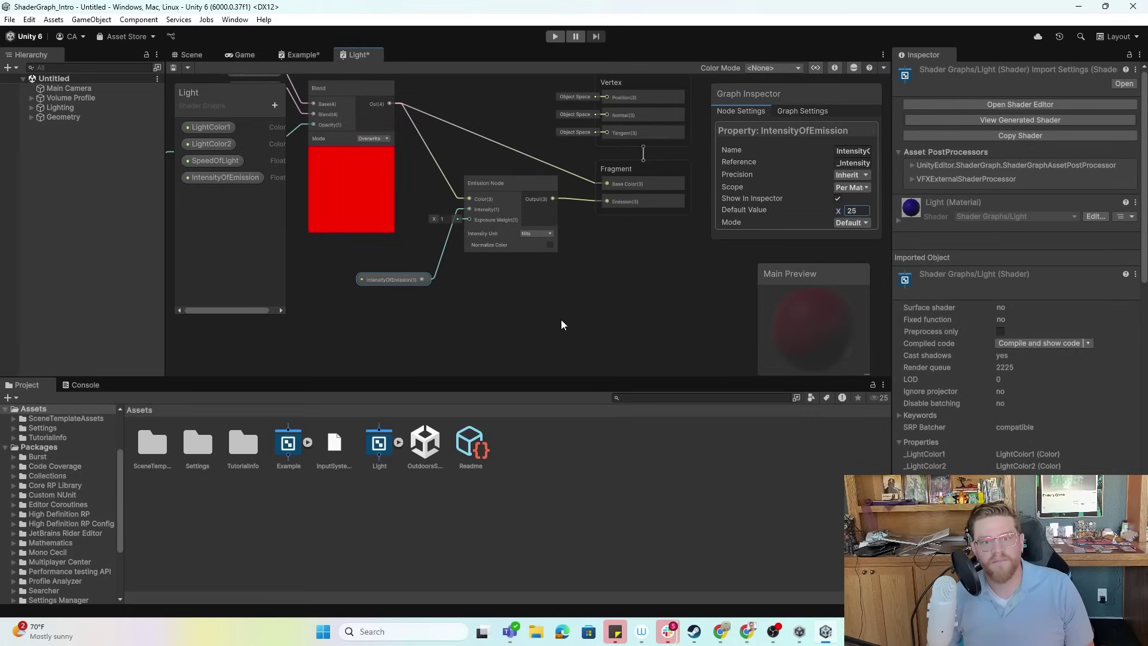
middle_click_drag(590, 306, 580, 325)
left_click(525, 216)
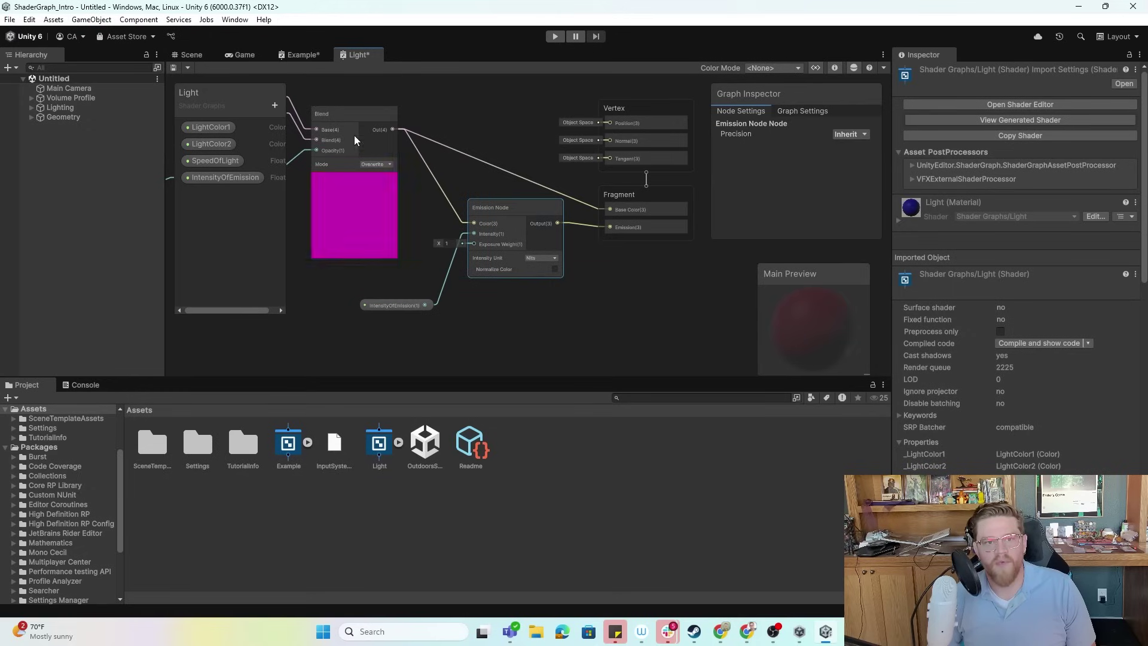
Step: Save the shader graph and add a new sphere beside the glowing ball
left_click(177, 71)
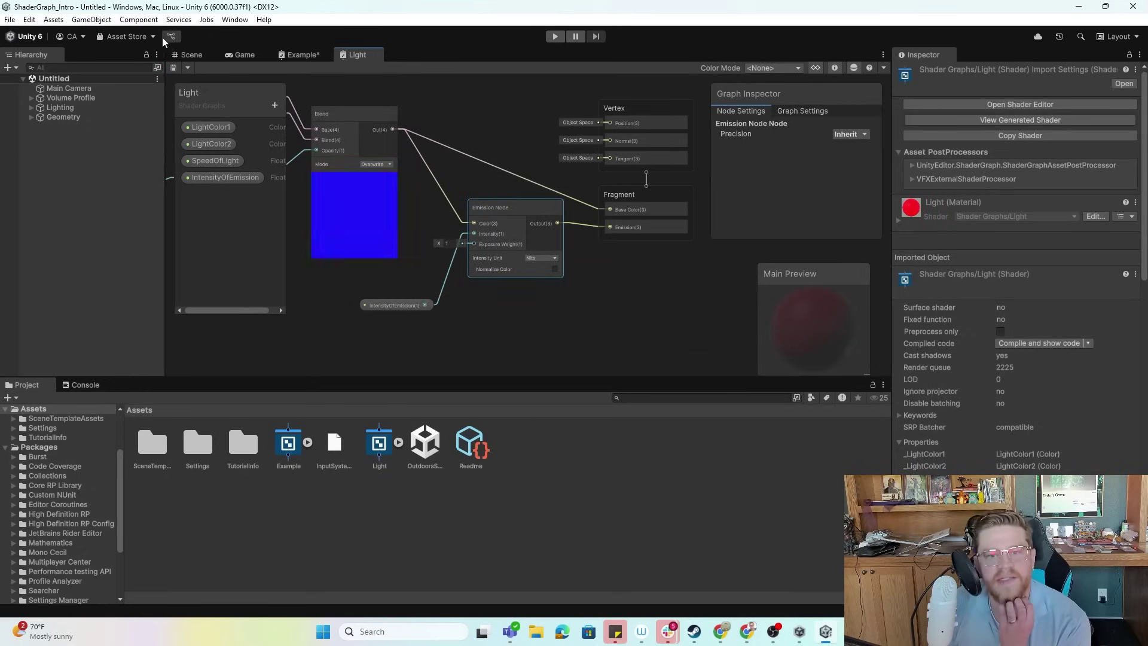
left_click(192, 55)
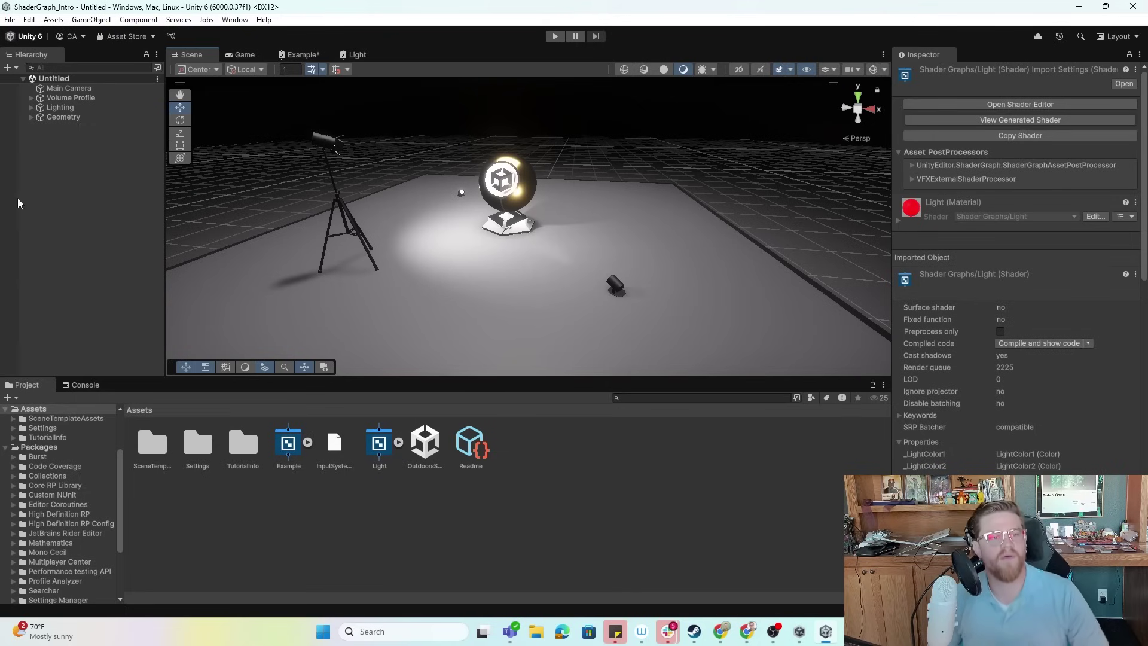
right_click(58, 182)
mouse_move(129, 396)
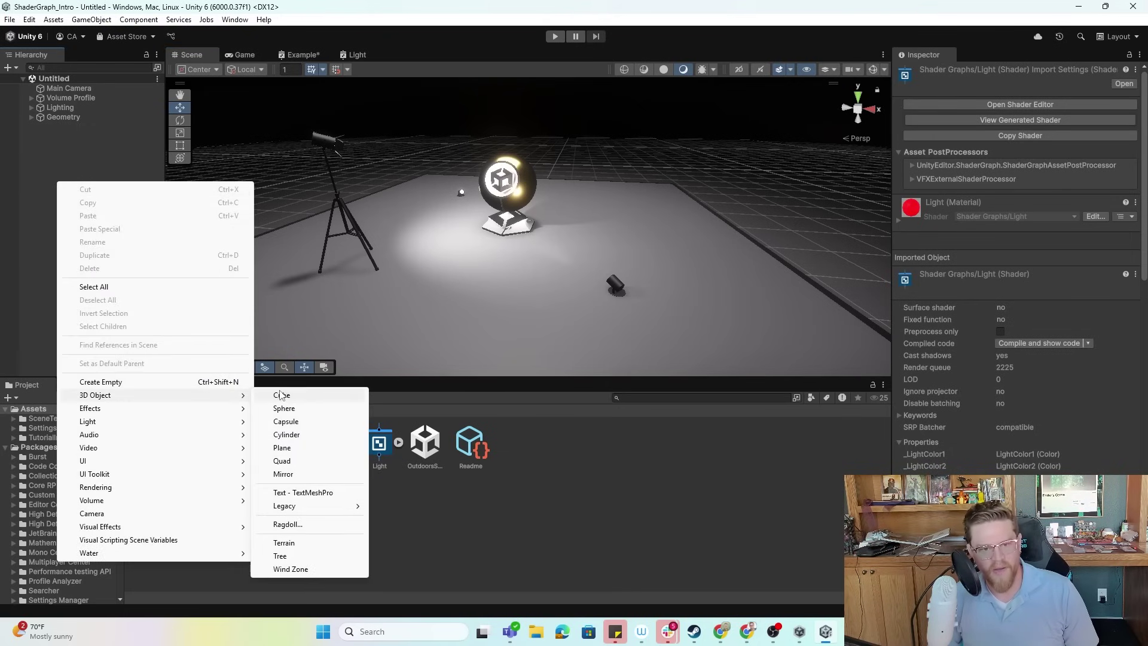
left_click(284, 408)
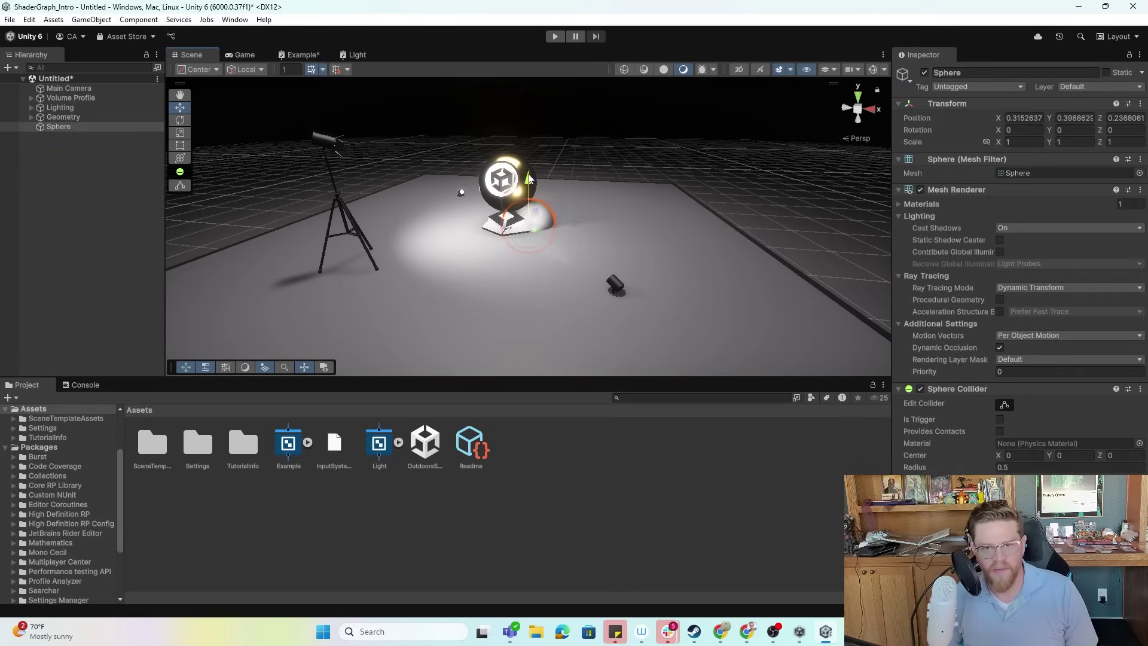
left_click_drag(579, 174, 589, 213)
key("r")
Step: Create a material named 'Light' and set its shader to Shader Graphs/Light
right_click(574, 482)
mouse_move(631, 142)
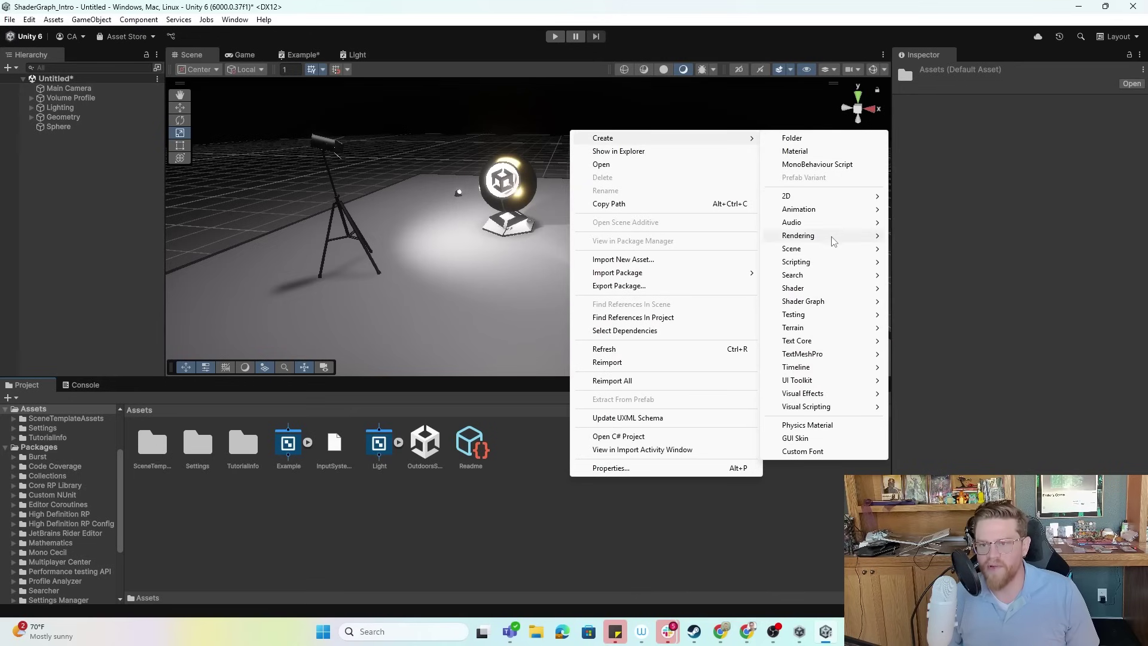
left_click(833, 154)
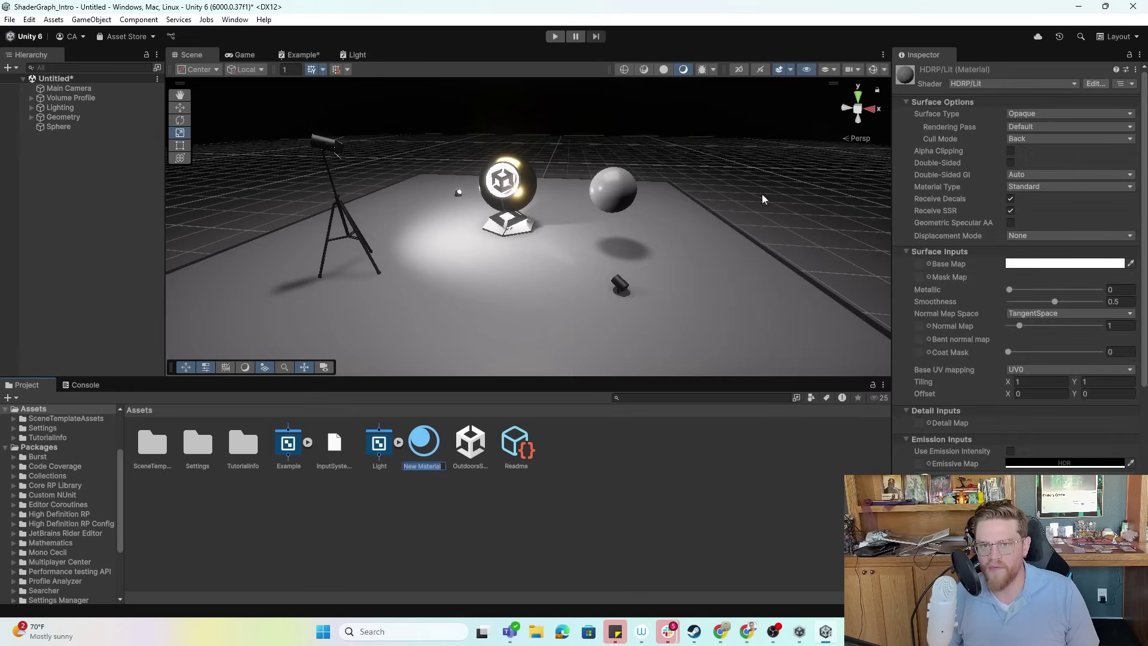
type("Light")
key("Return")
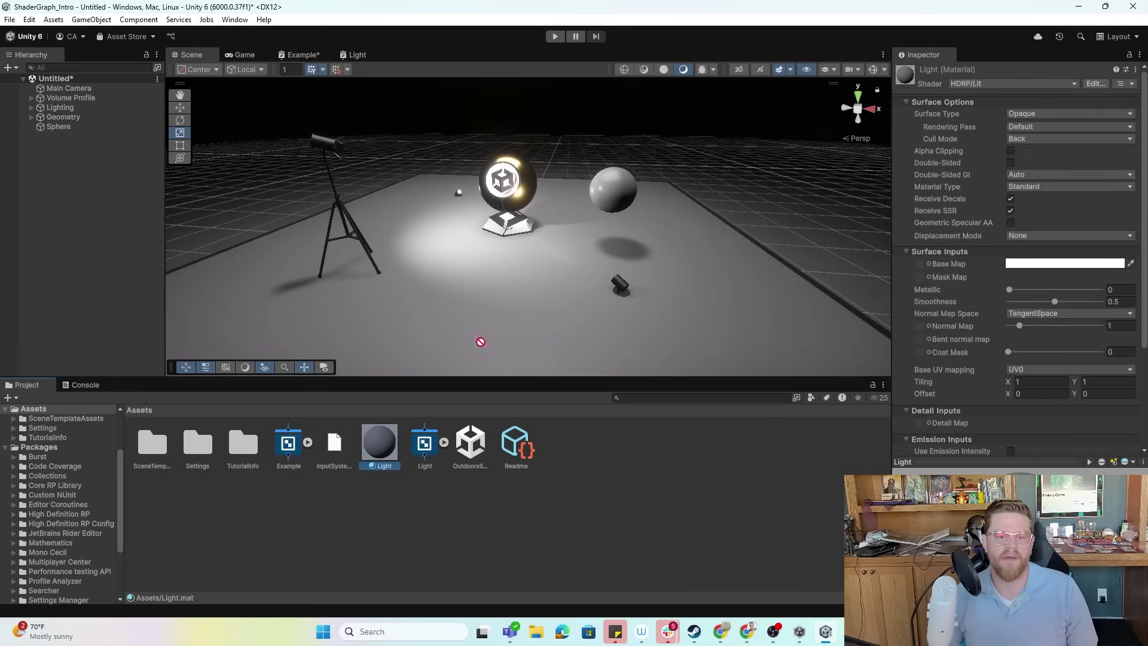
left_click(615, 198)
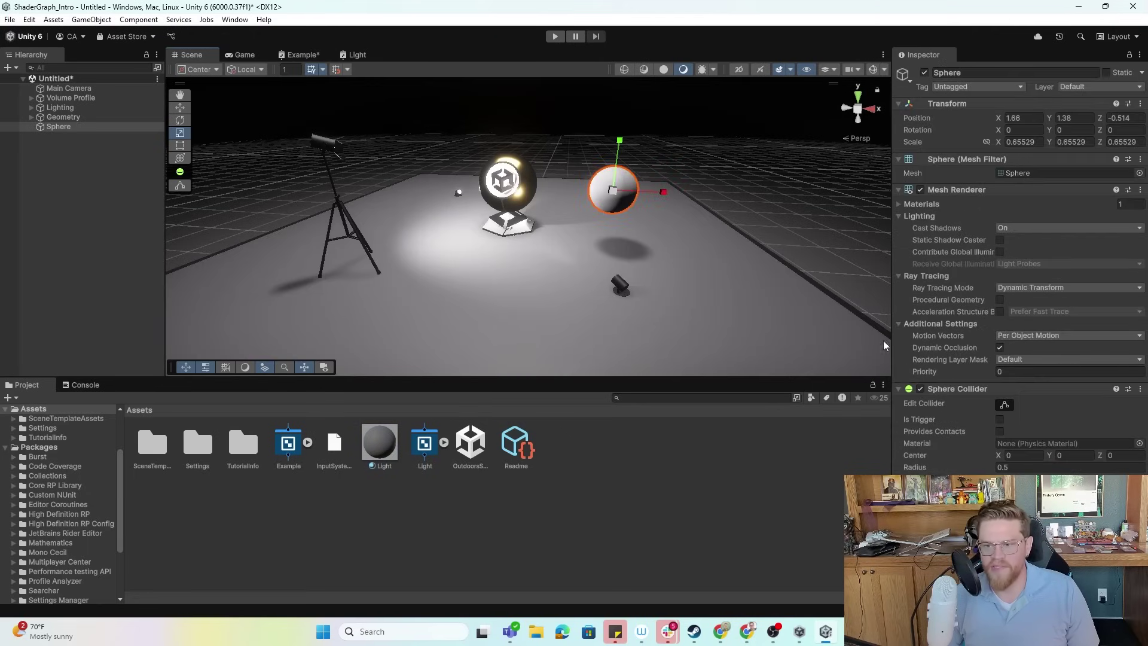
left_click(1035, 601)
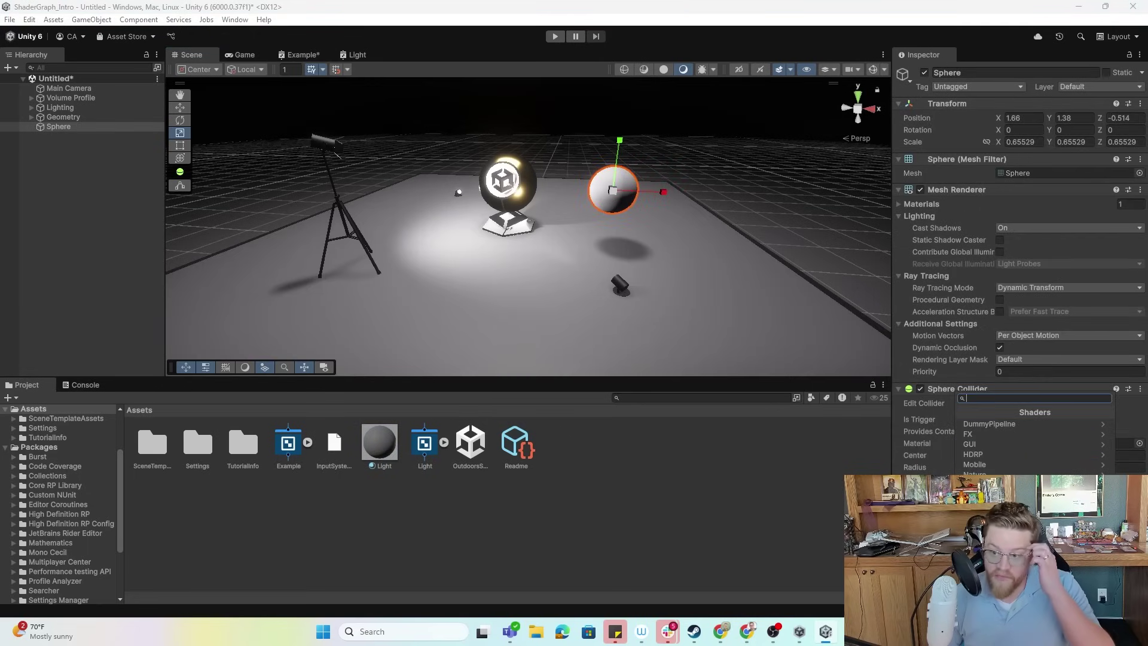
left_click(992, 495)
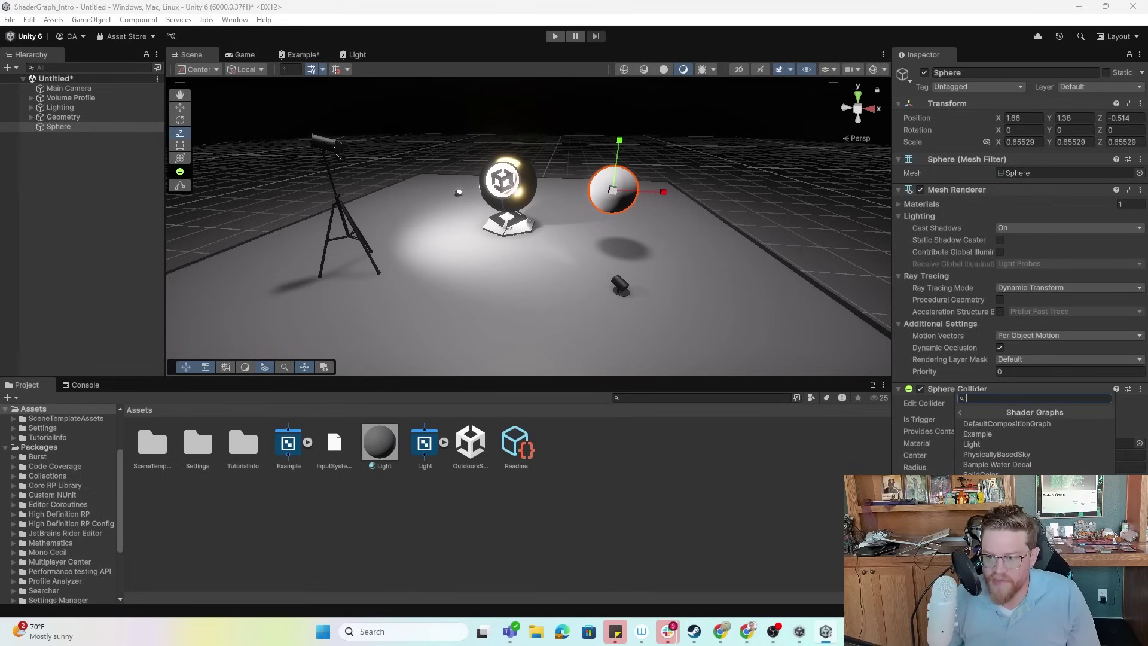
left_click(972, 443)
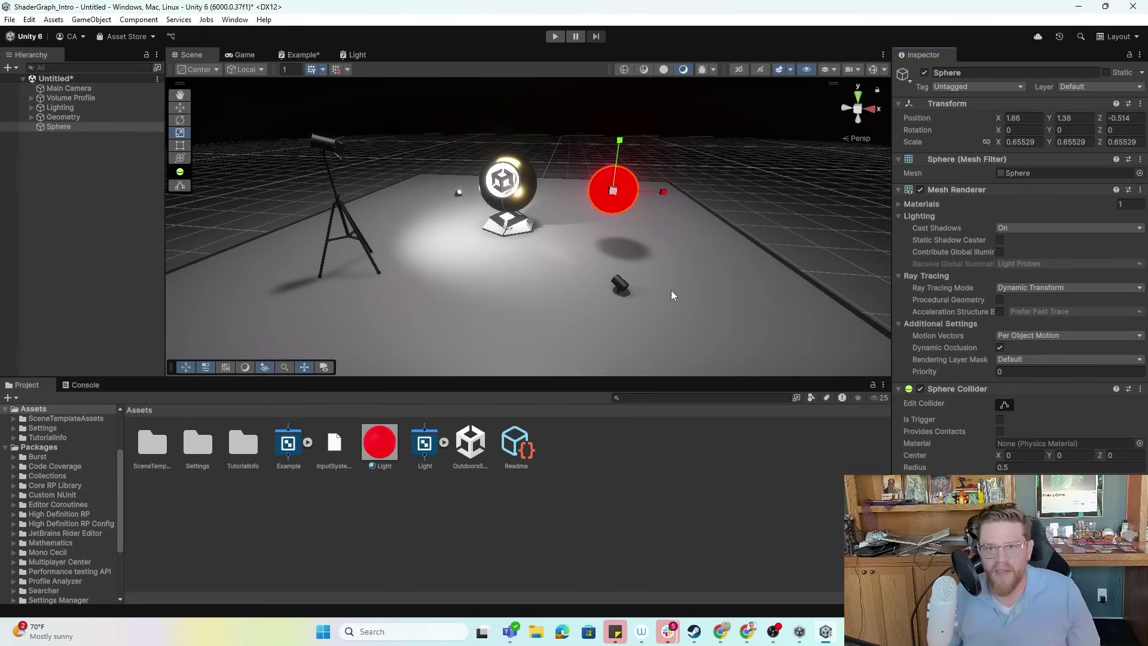
middle_click_drag(663, 288, 637, 237)
Step: Frame the spheres, then select the red sphere to show LightColor1, LightColor2, SpeedOfLight and IntensityOfEmission
right_click_drag(637, 237, 695, 198)
left_click(596, 253)
scroll(620, 247, "up", 3)
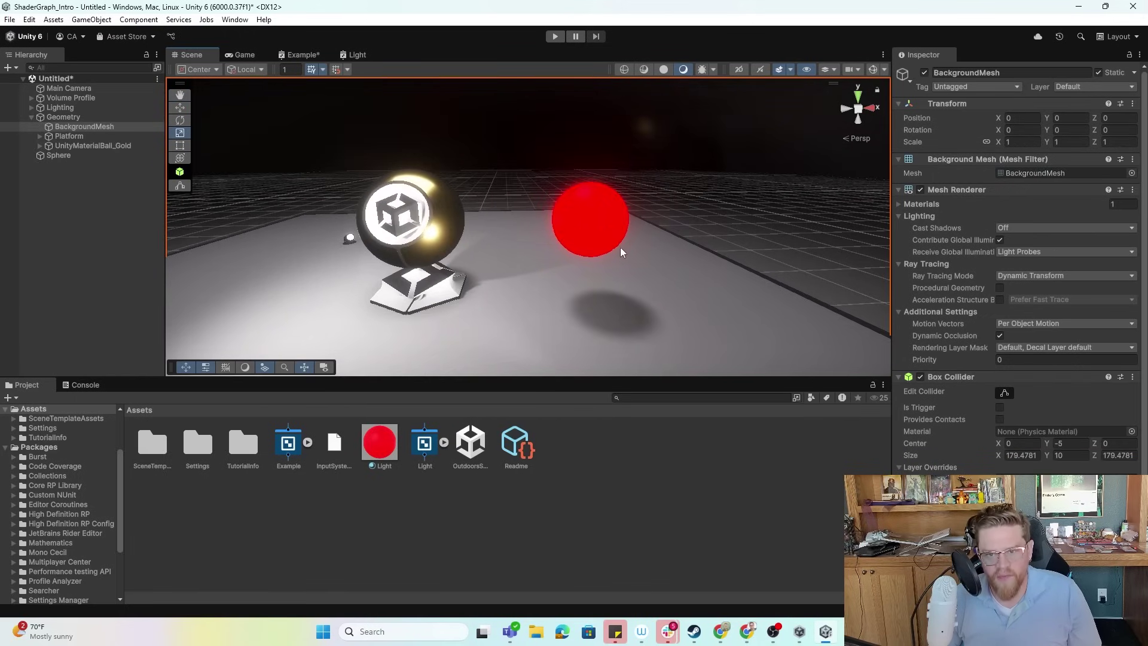
middle_click_drag(562, 234, 599, 297)
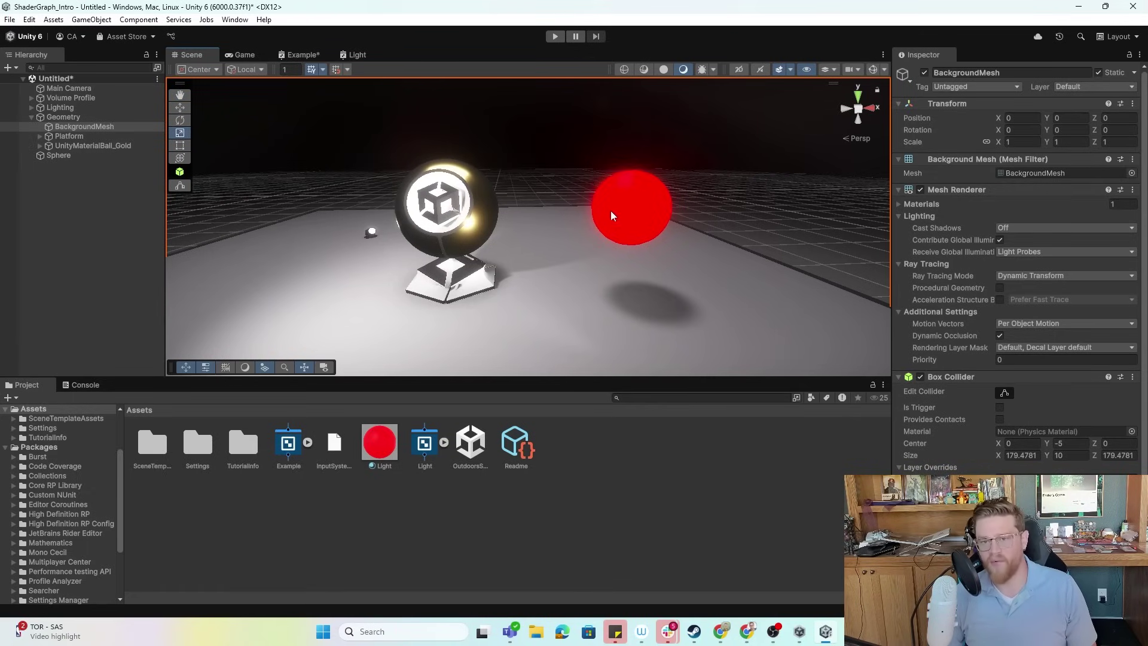
right_click_drag(558, 190, 523, 114)
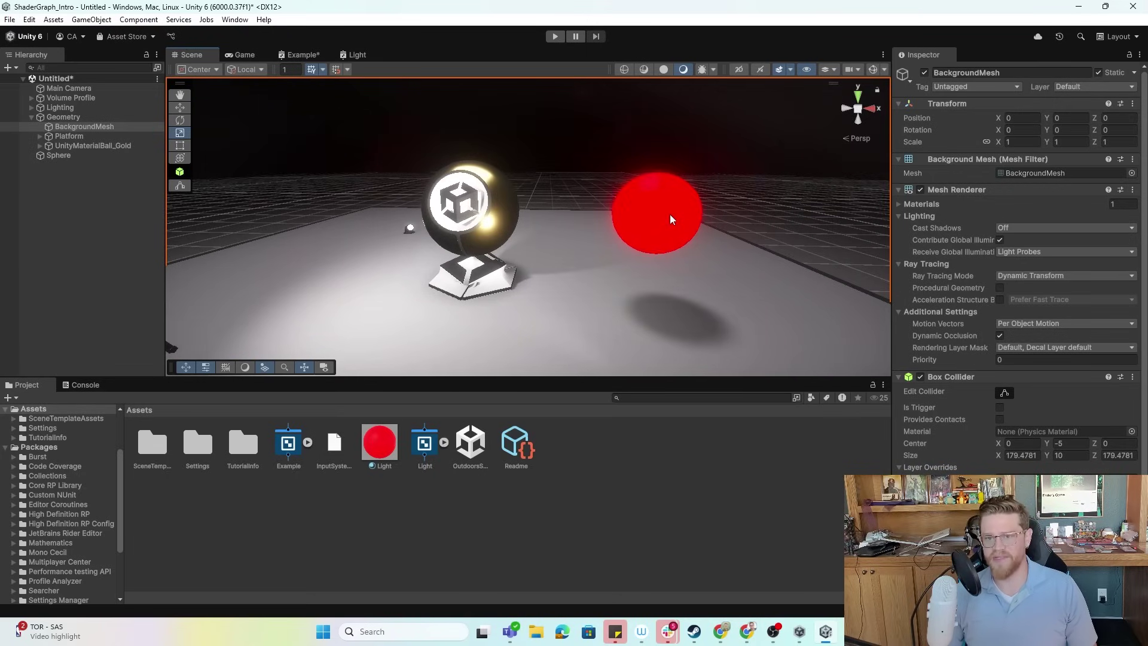
scroll(1017, 269, "down", 1)
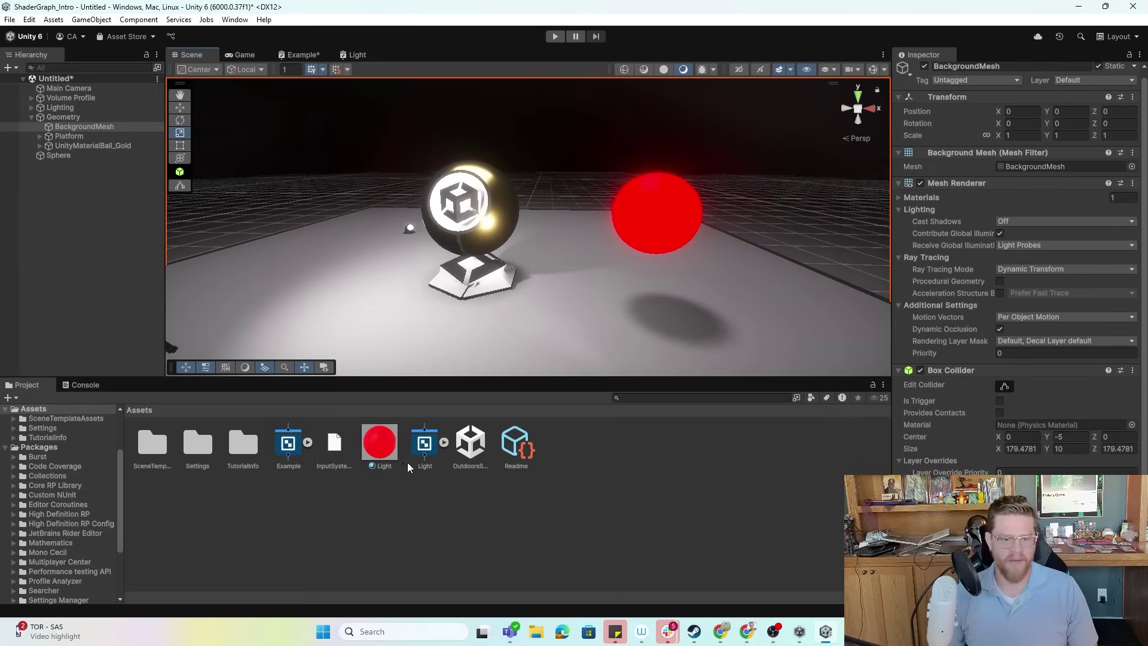
left_click(679, 233)
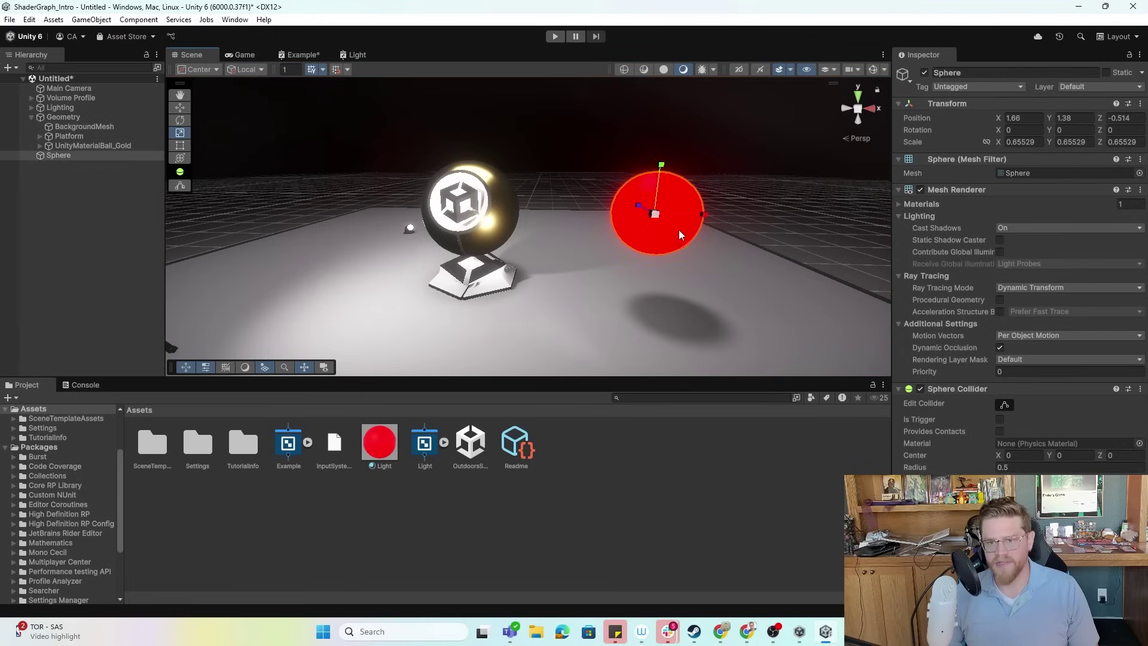
scroll(1016, 269, "down", 6)
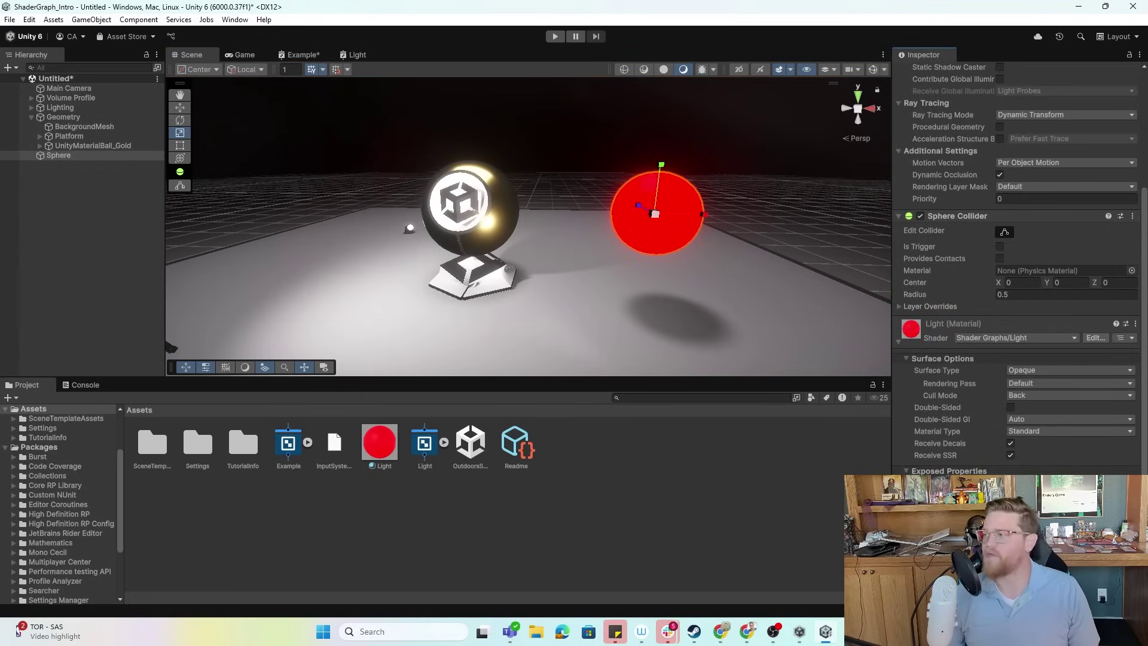
scroll(979, 467, "down", 2)
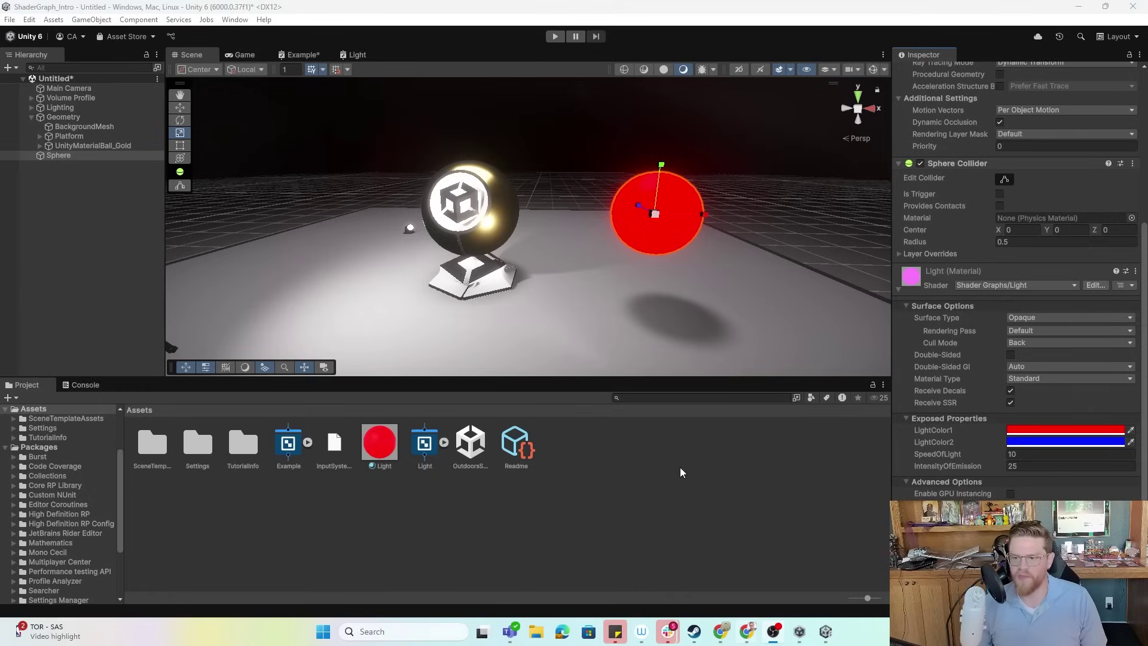
Step: Enter play mode and select the Sphere object
left_click(837, 482)
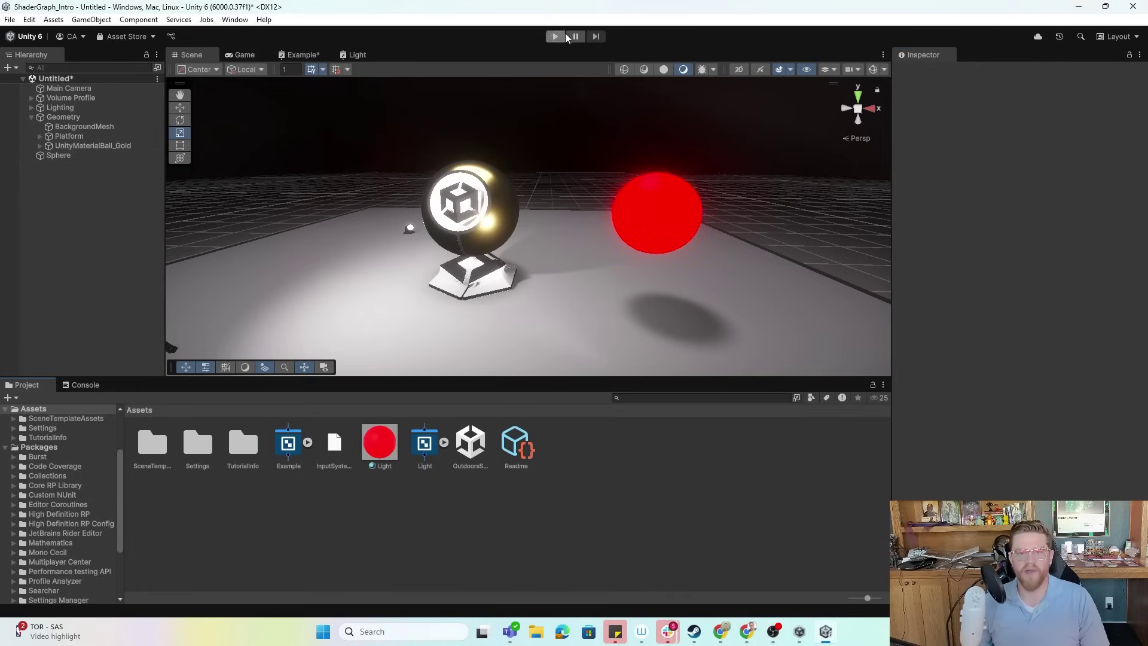
left_click(557, 37)
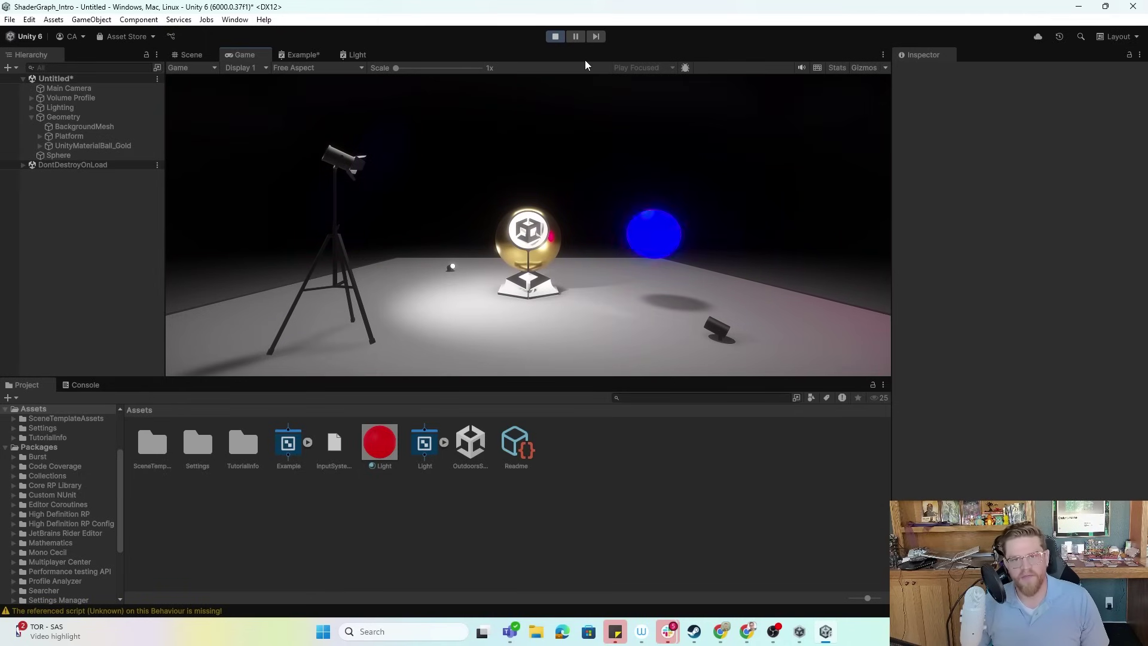
left_click(59, 155)
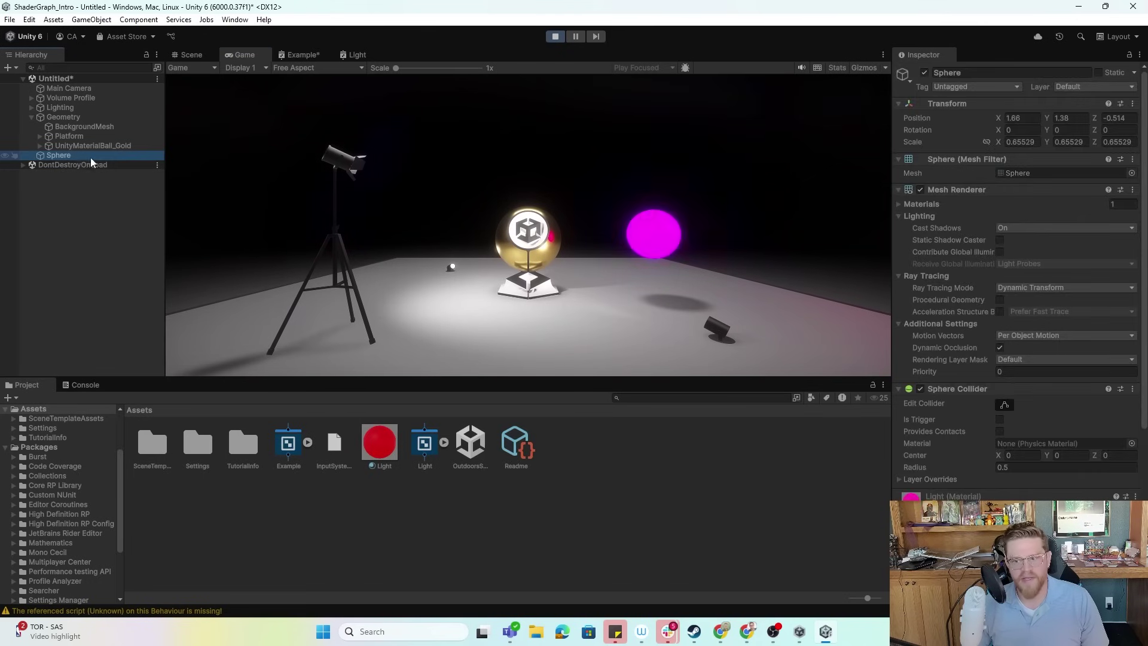
scroll(1017, 239, "down", 2)
scroll(1016, 299, "down", 4)
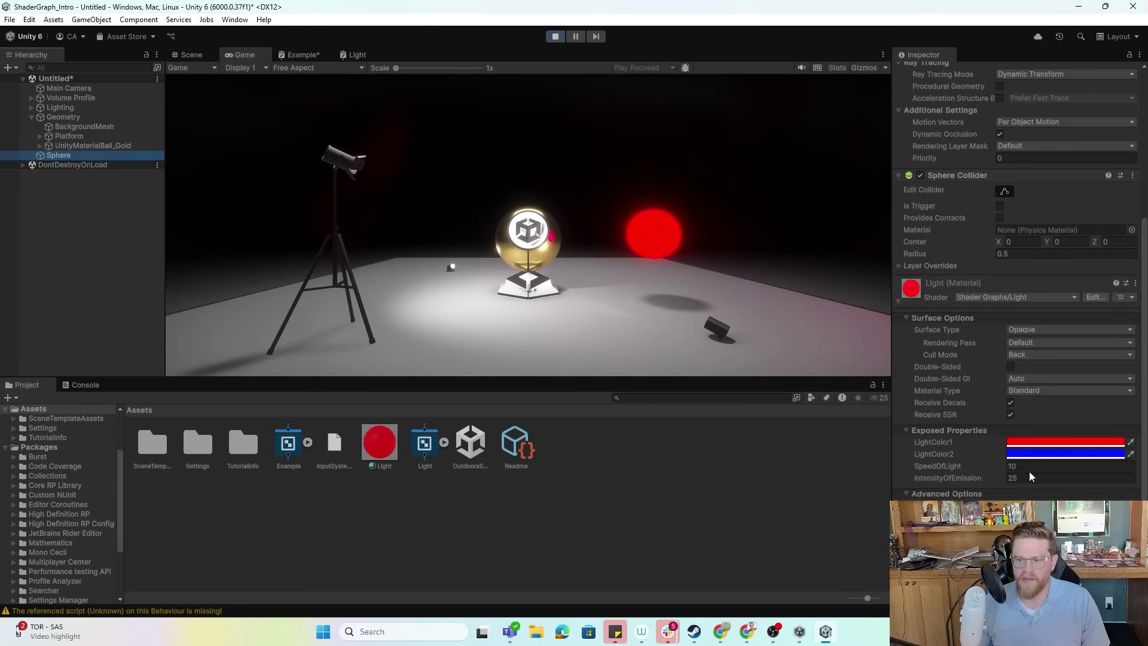
Step: Set SpeedOfLight to 25 and keep IntensityOfEmission at 25
left_click(999, 470)
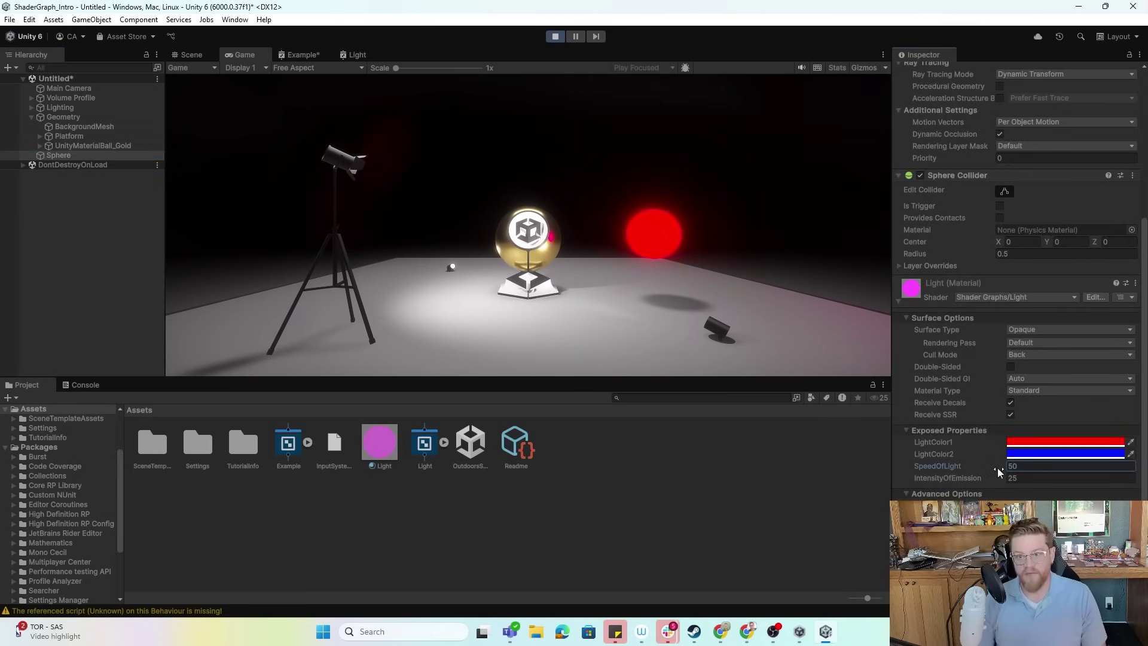
type("50")
key("BackSpace")
key("BackSpace")
type("30")
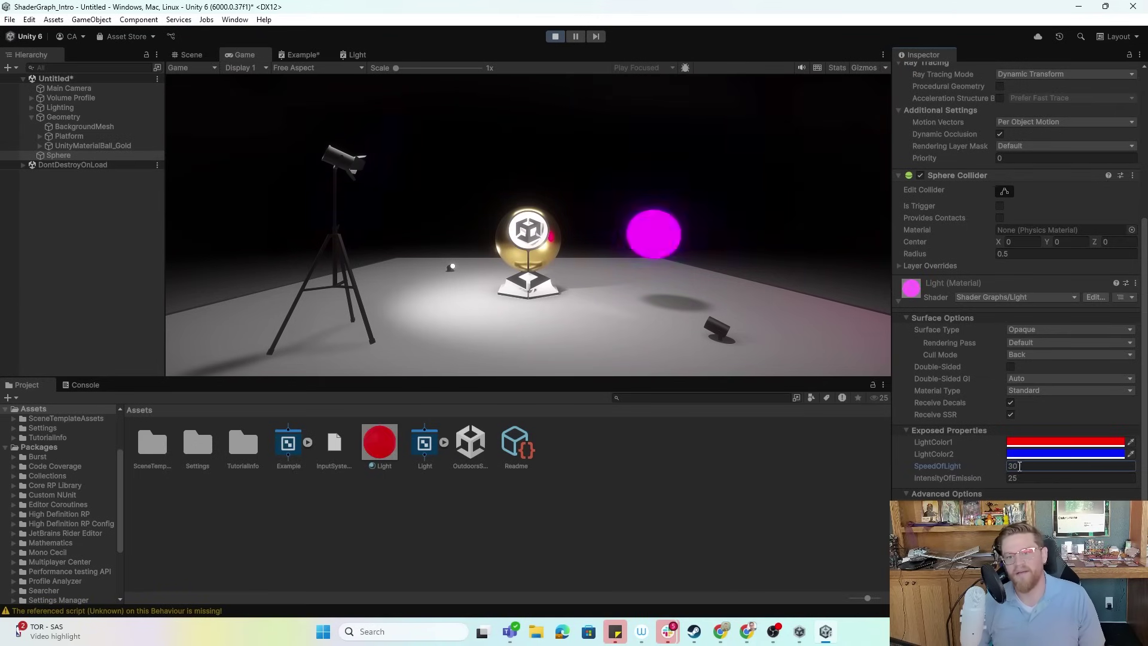
key("BackSpace")
key("BackSpace")
type("25")
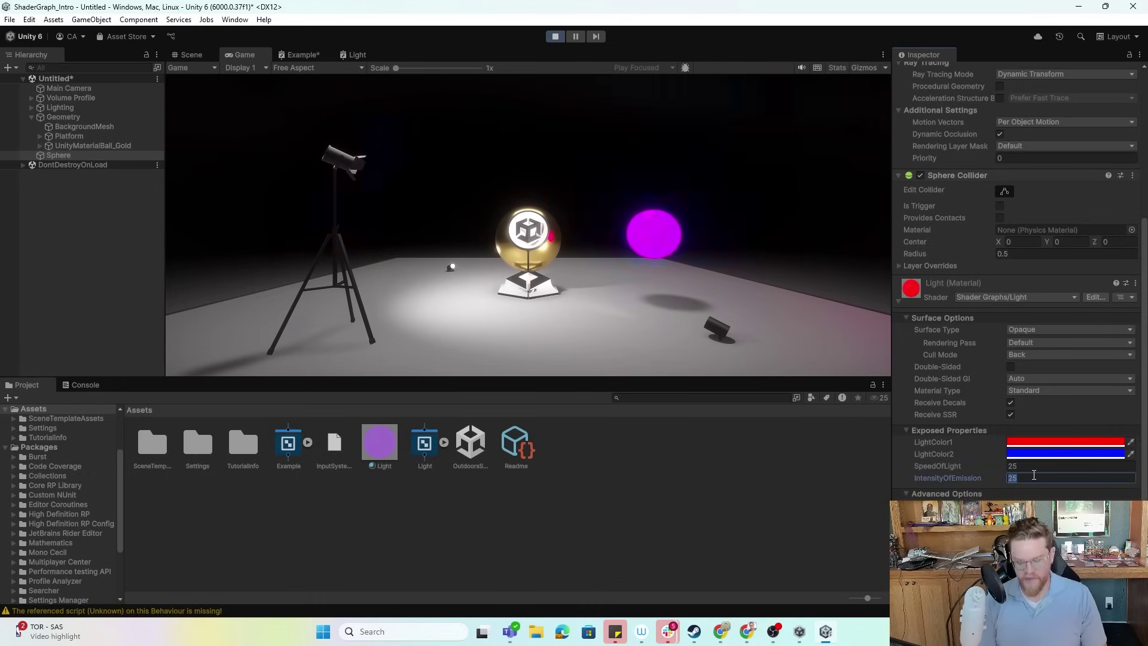
type("1")
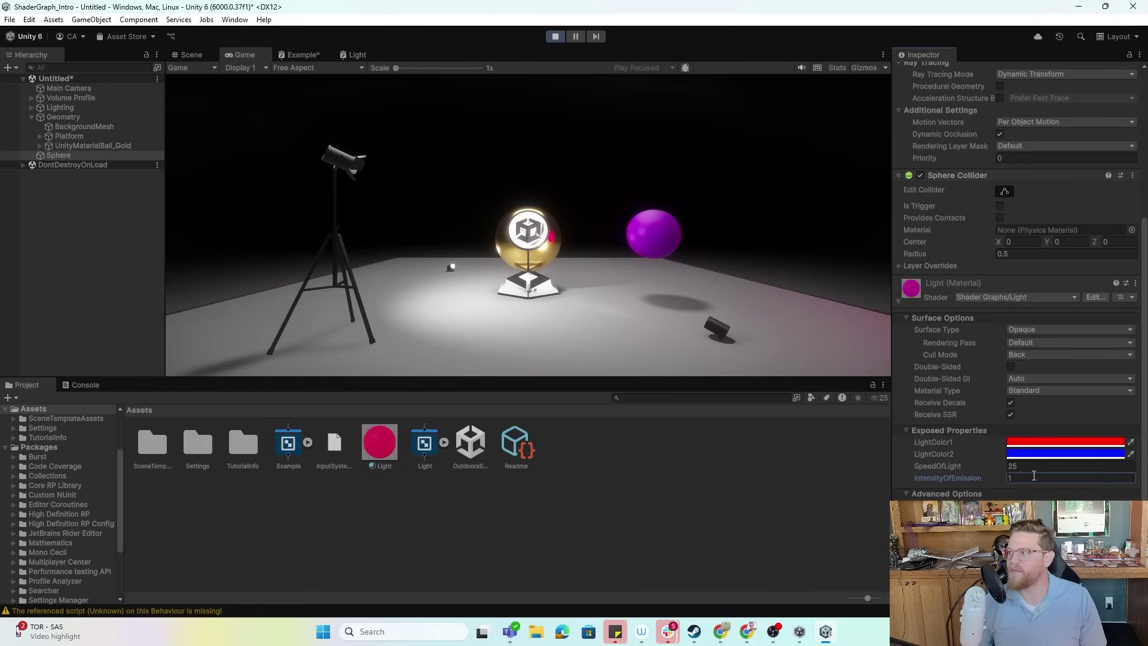
key("BackSpace")
type("2")
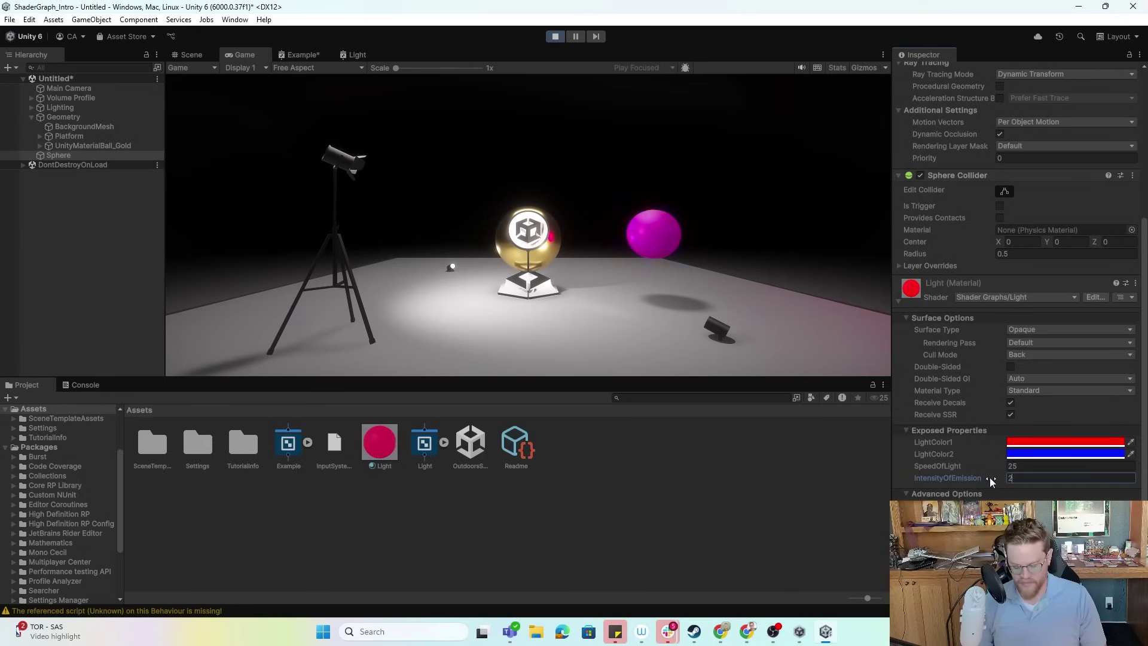
type("5")
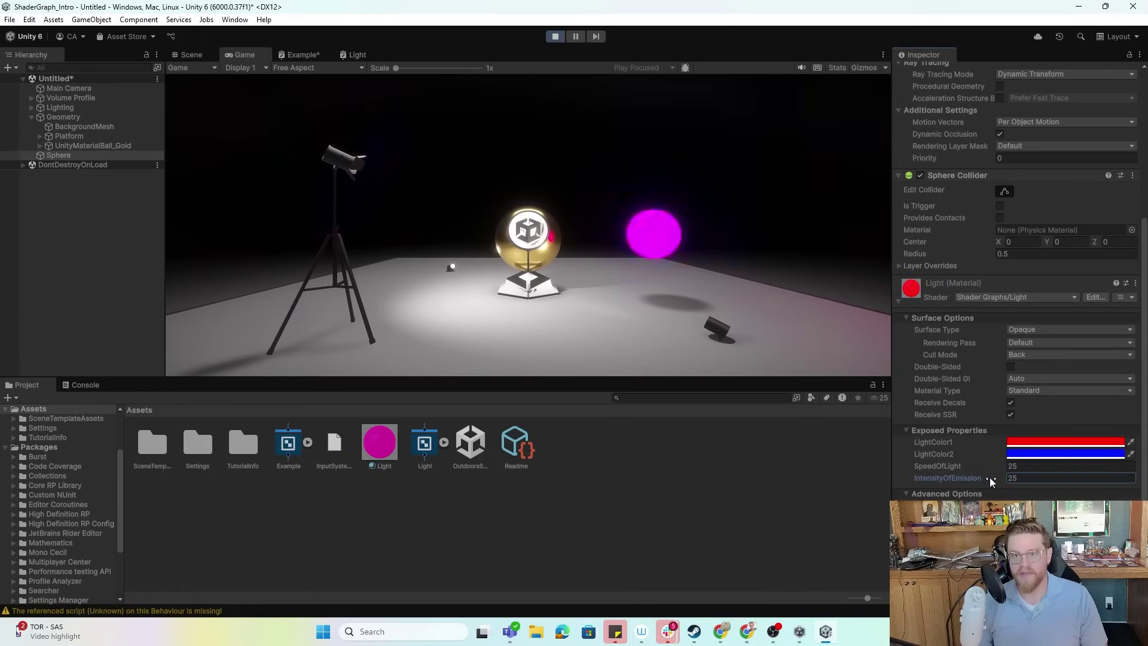
left_click(659, 268)
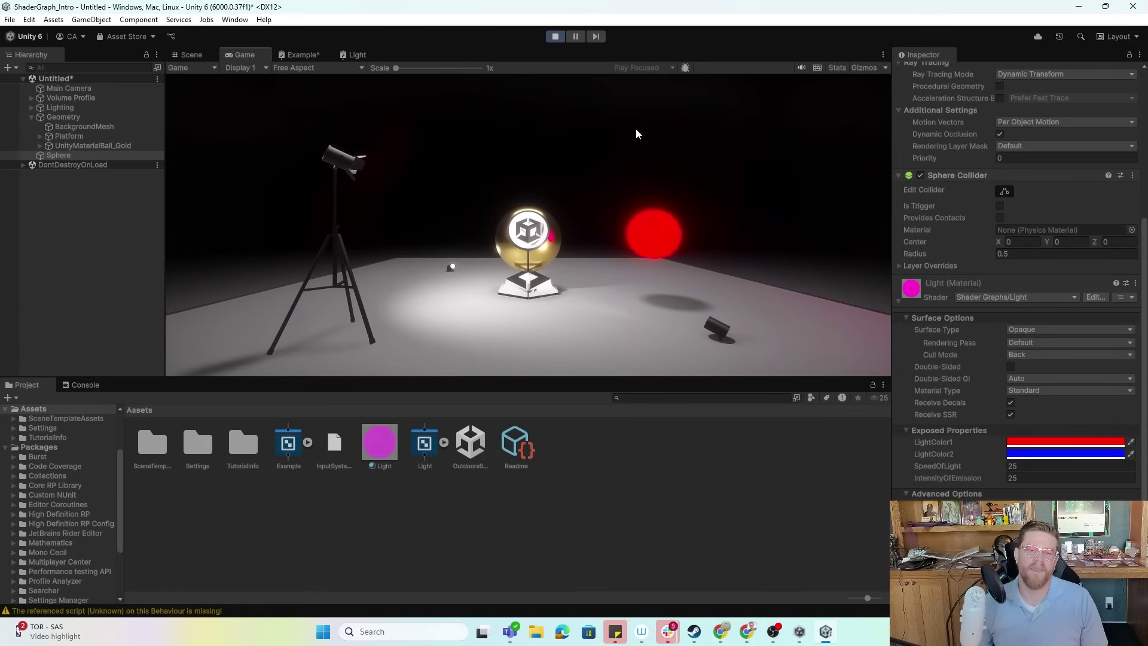
Step: Change LightColor1 to green and LightColor2 to red
left_click(1047, 442)
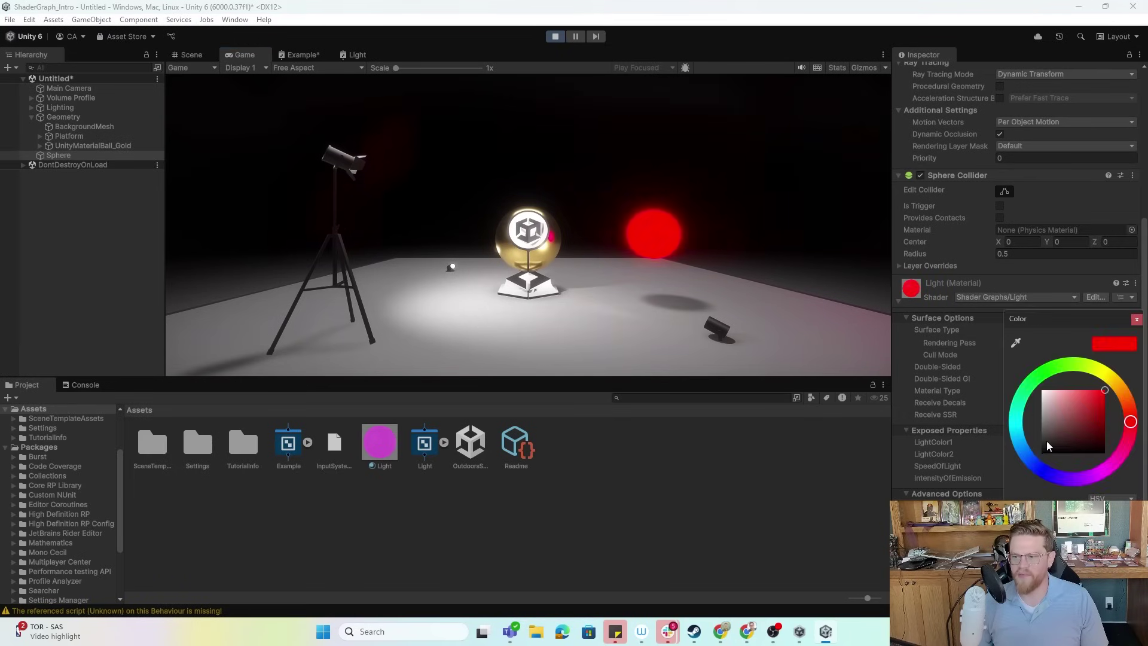
left_click(1064, 373)
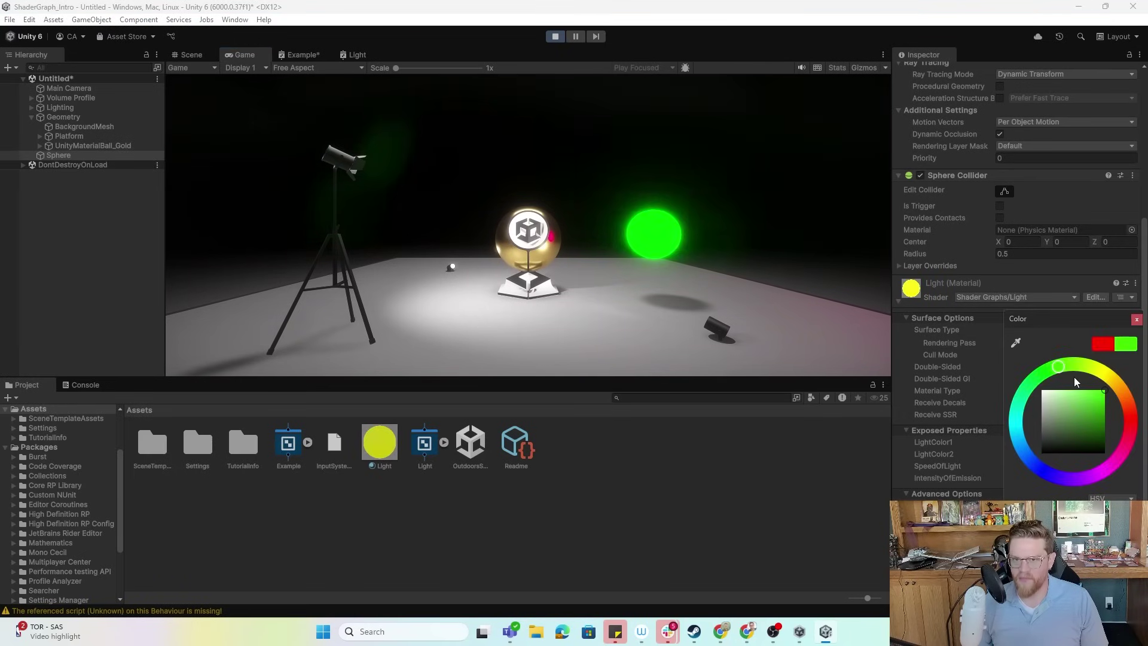
left_click(1137, 319)
left_click(1071, 453)
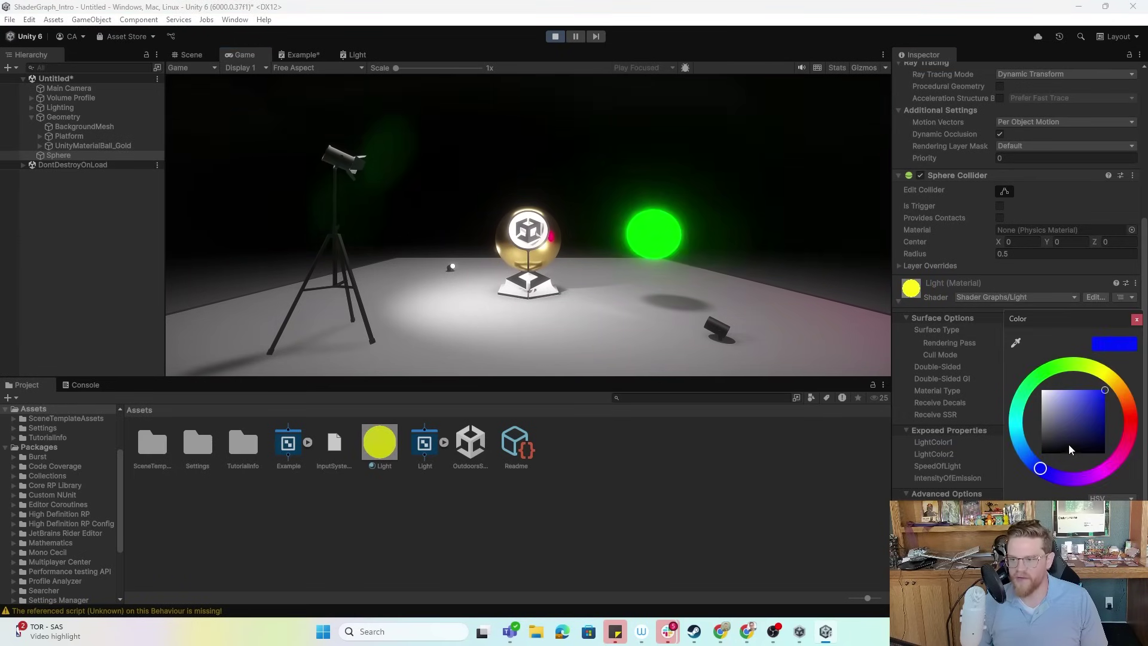
left_click_drag(1105, 462, 1134, 442)
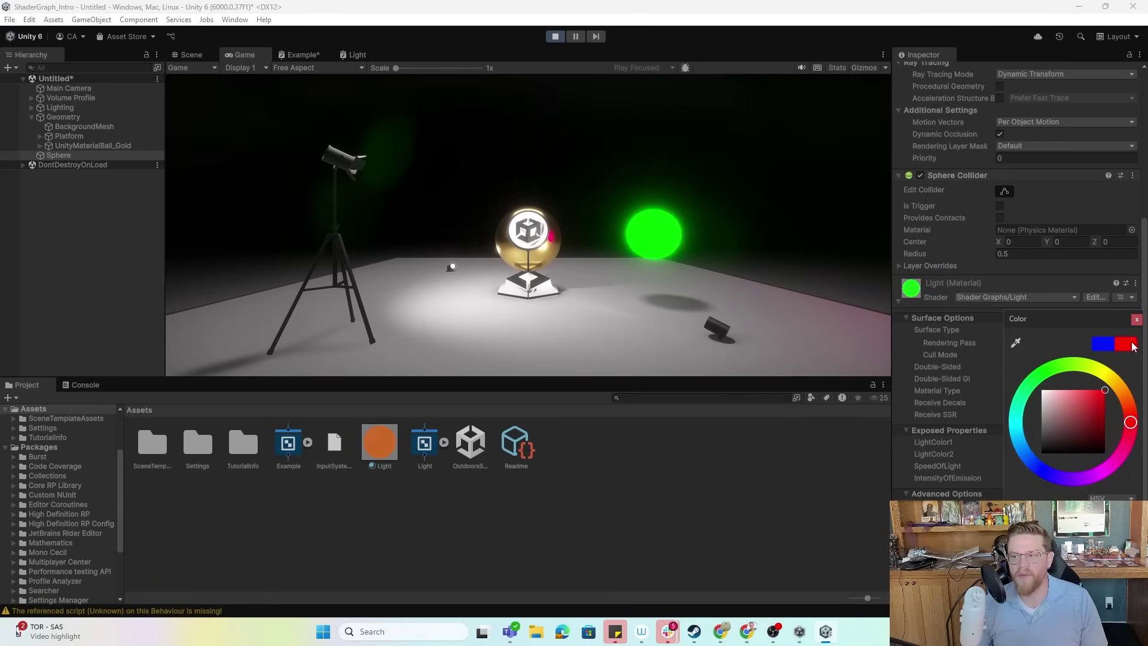
left_click(1136, 321)
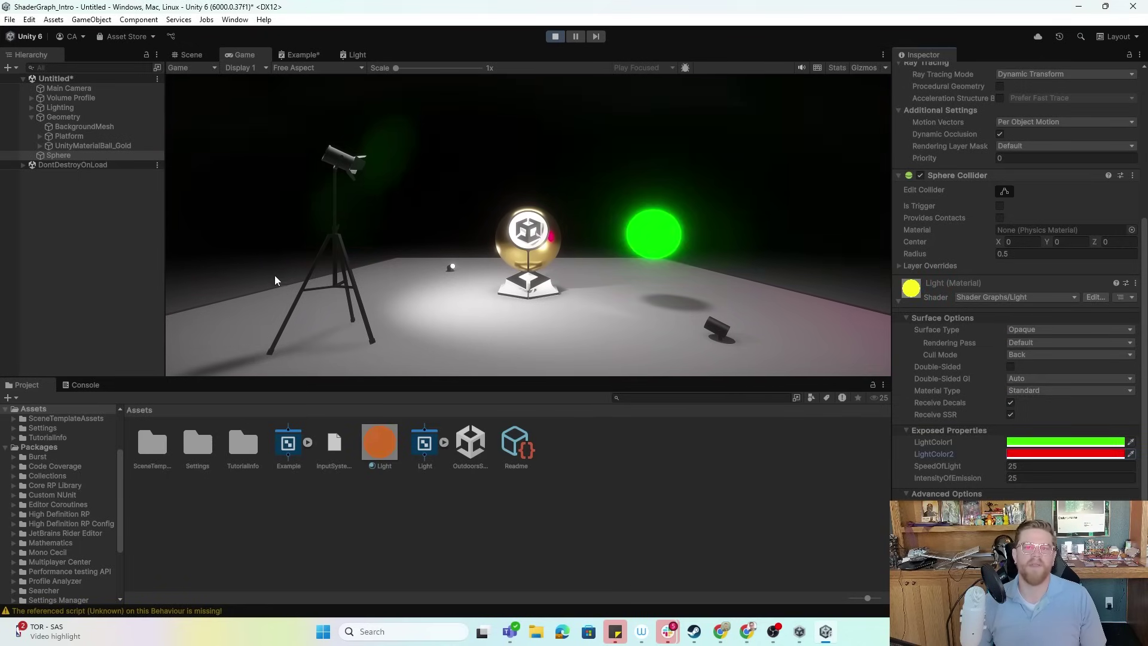
Step: Stop play mode and set LightColor1 back to red and LightColor2 to blue
left_click(555, 36)
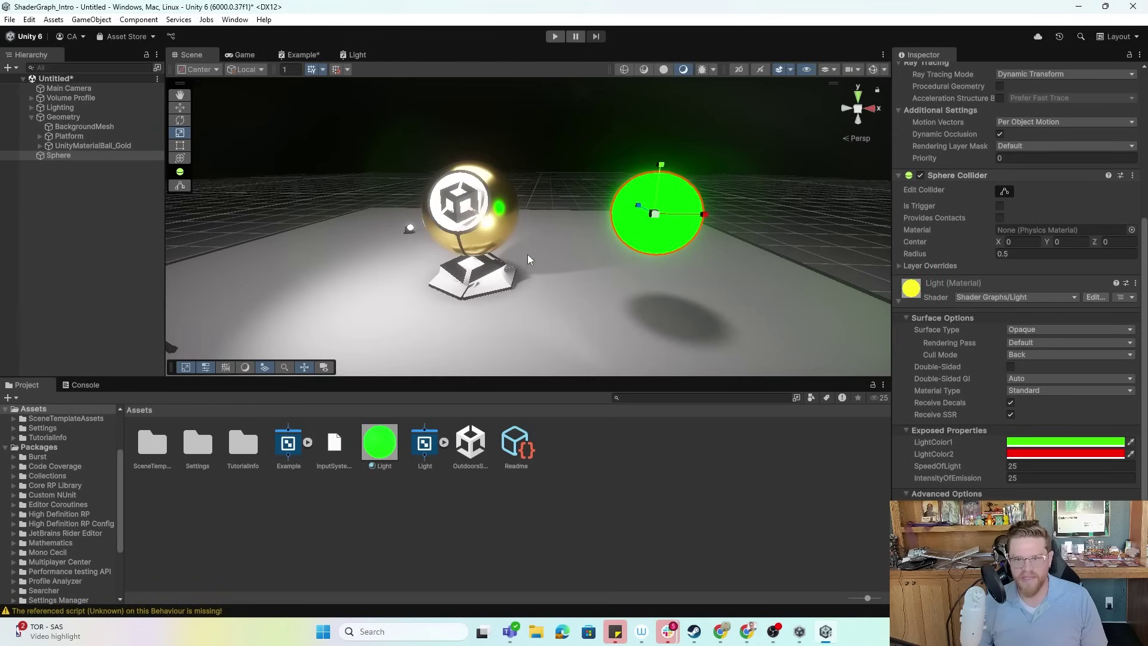
left_click(1064, 442)
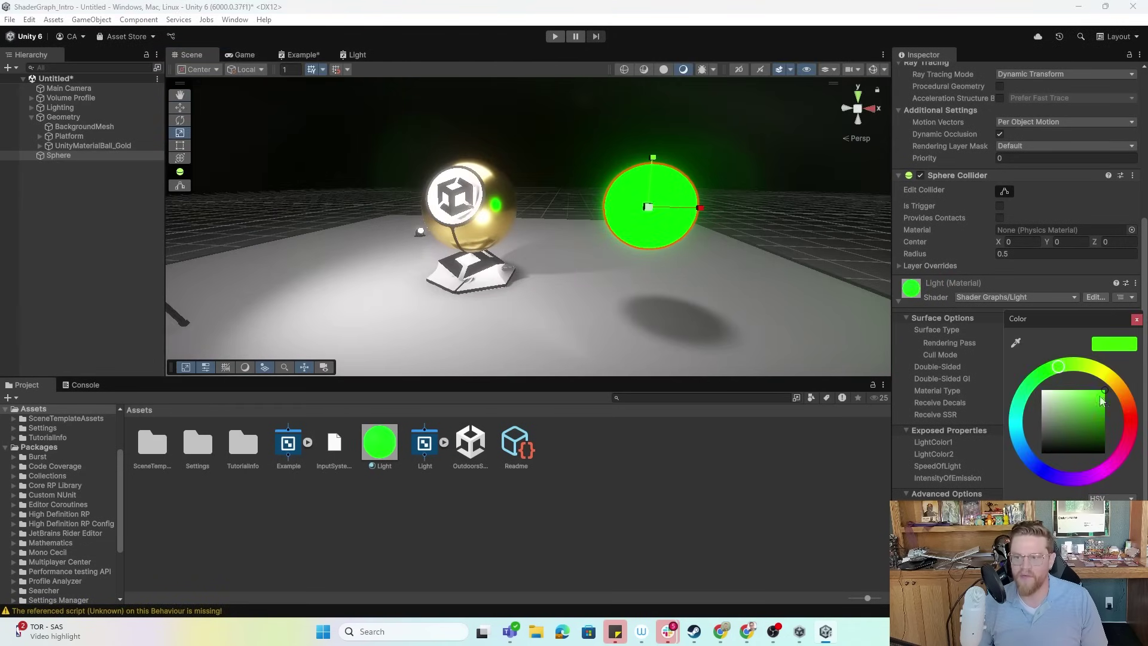
left_click(1130, 421)
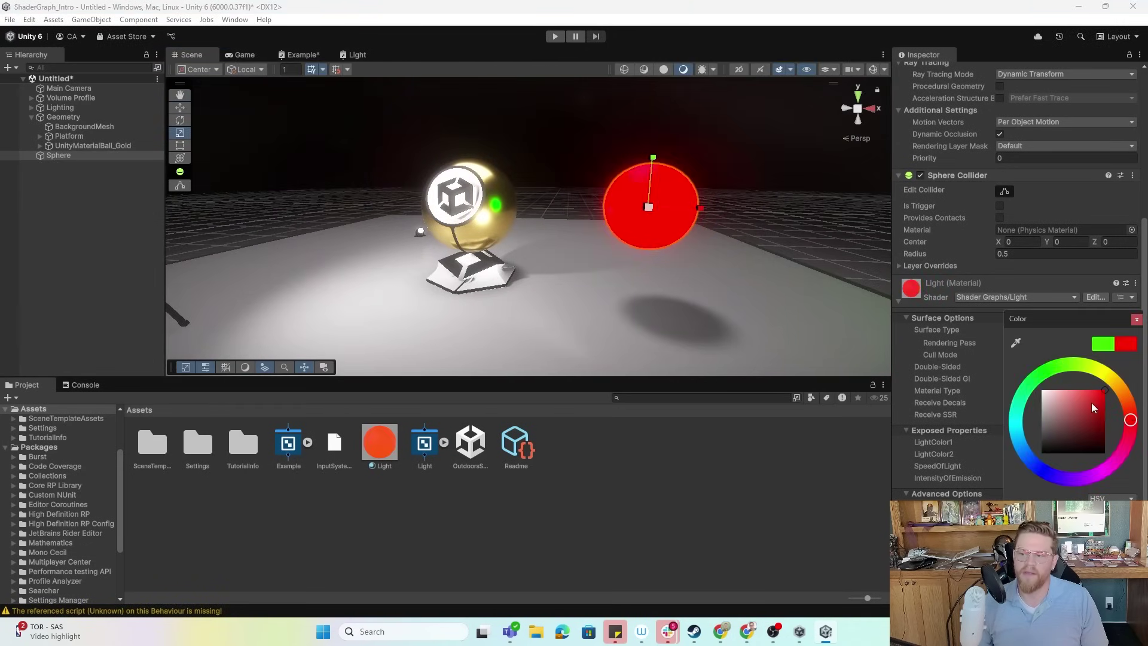
left_click(1137, 320)
left_click(1090, 452)
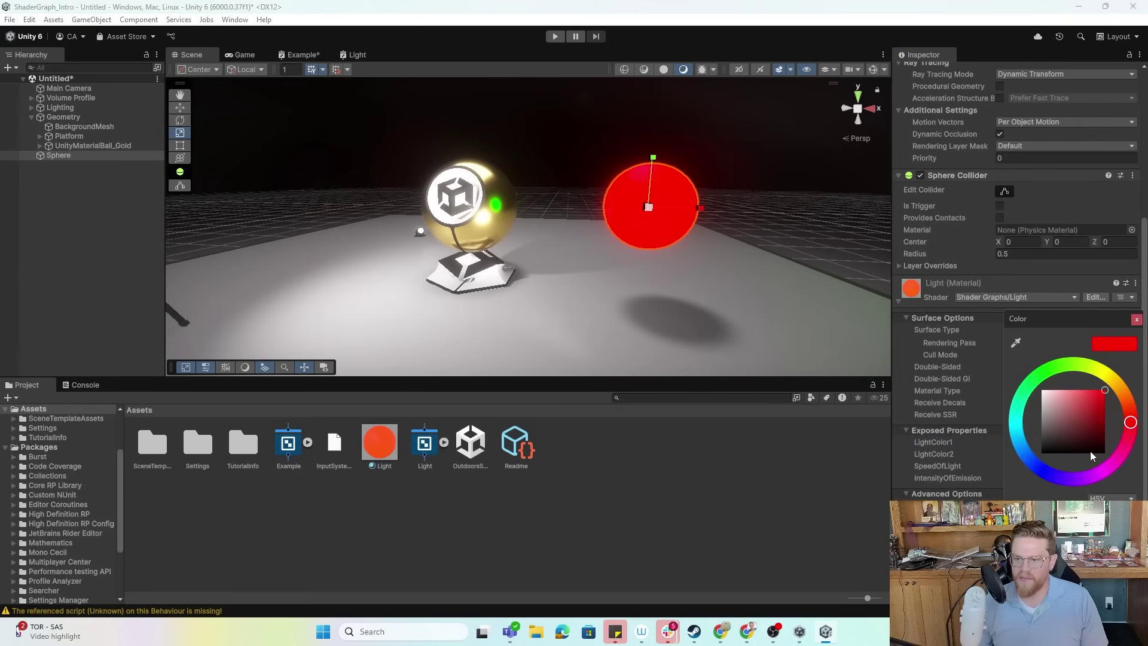
left_click(1049, 472)
left_click(1137, 320)
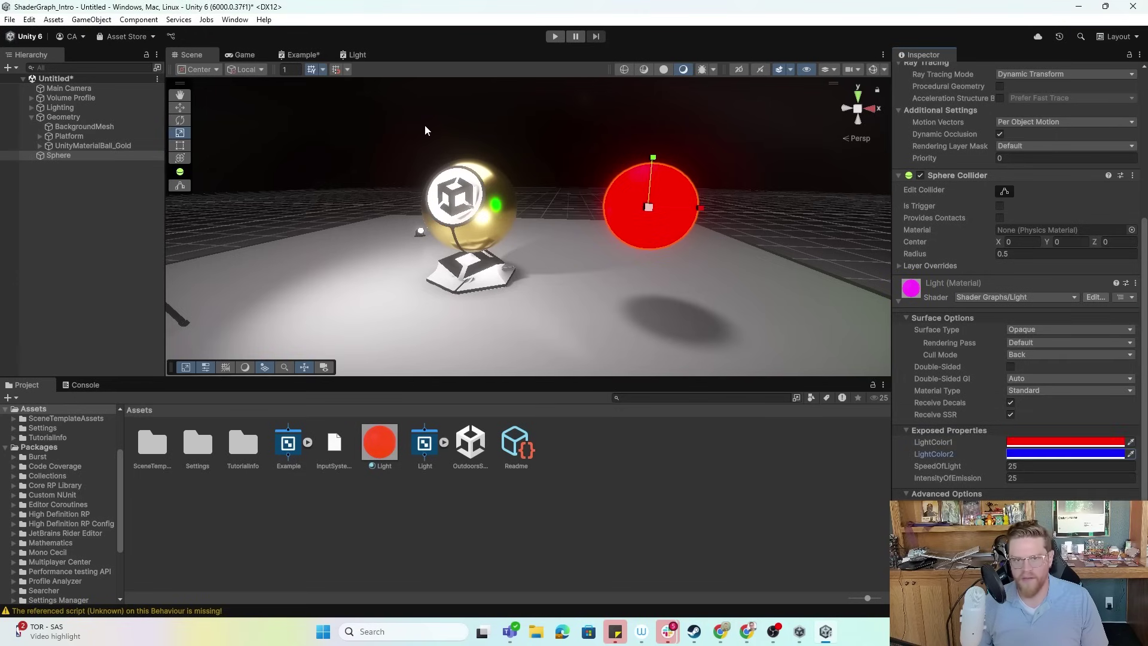
left_click_drag(425, 131, 495, 217, "alt")
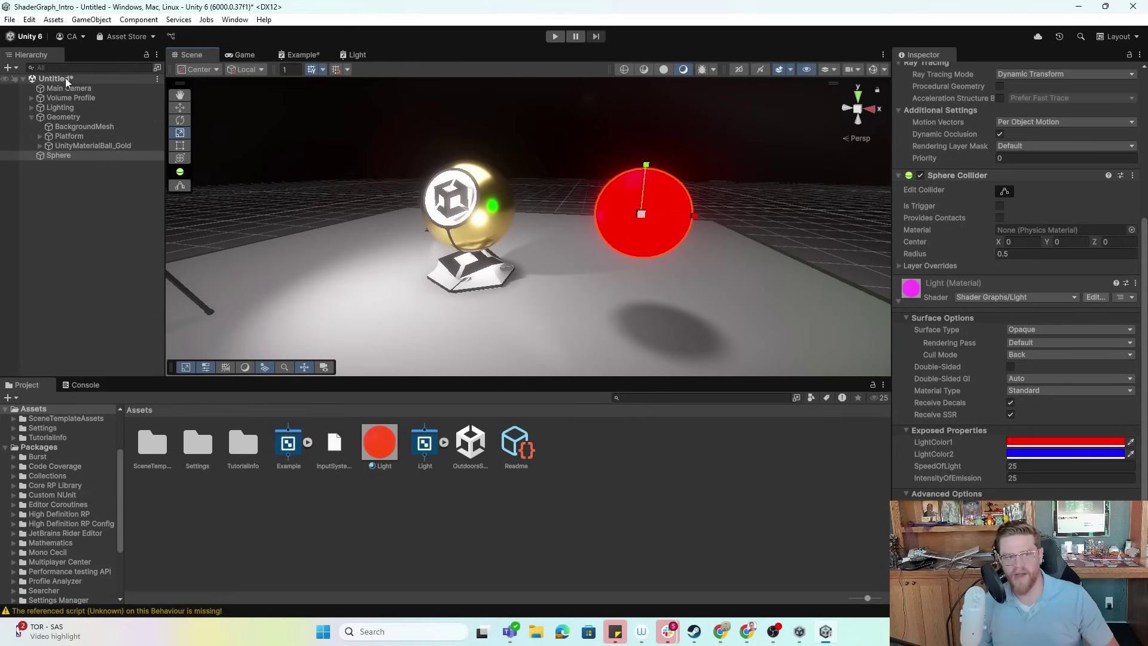
Step: Set the Reflection Probe's realtime mode to Every Frame and enter play mode
left_click(31, 108)
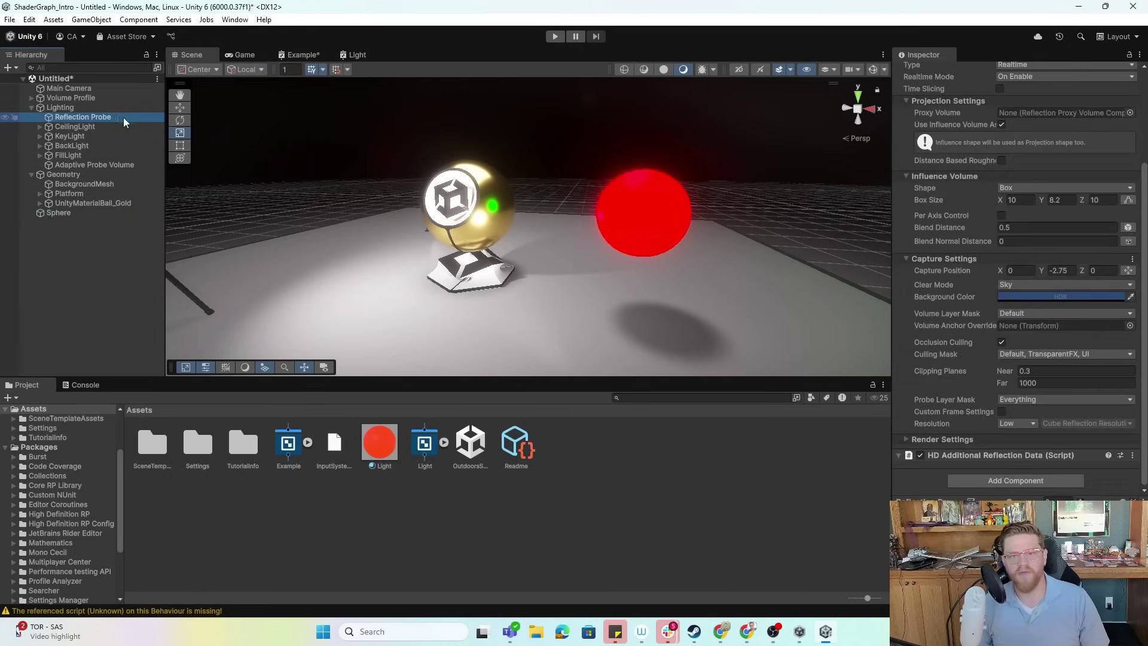
scroll(980, 254, "up", 4)
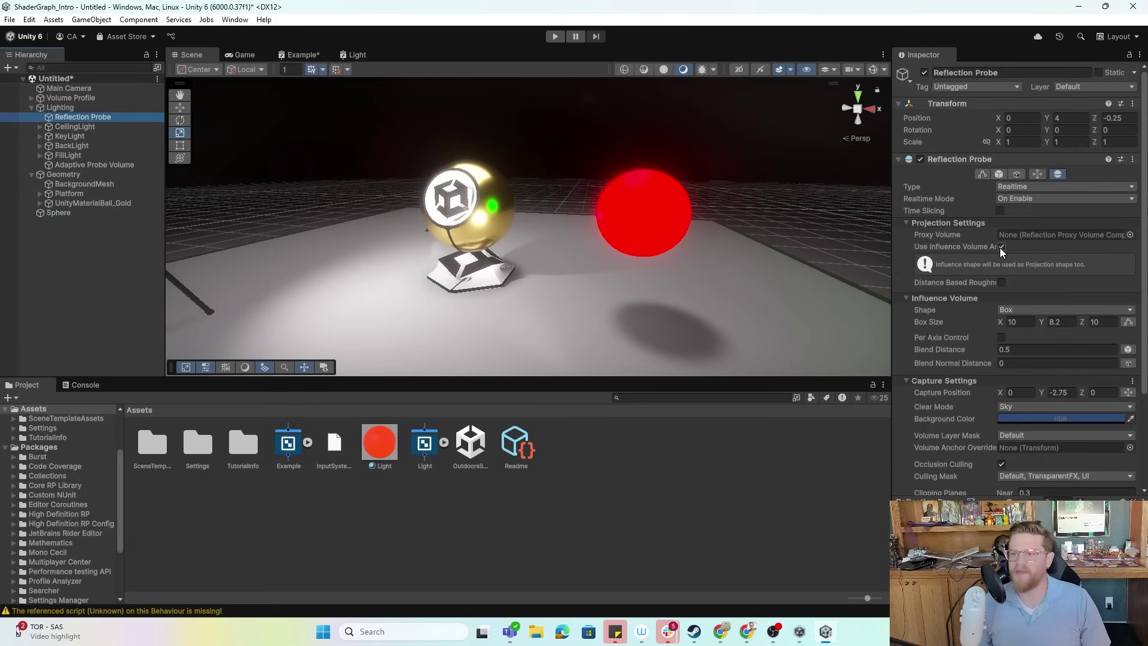
left_click(1053, 200)
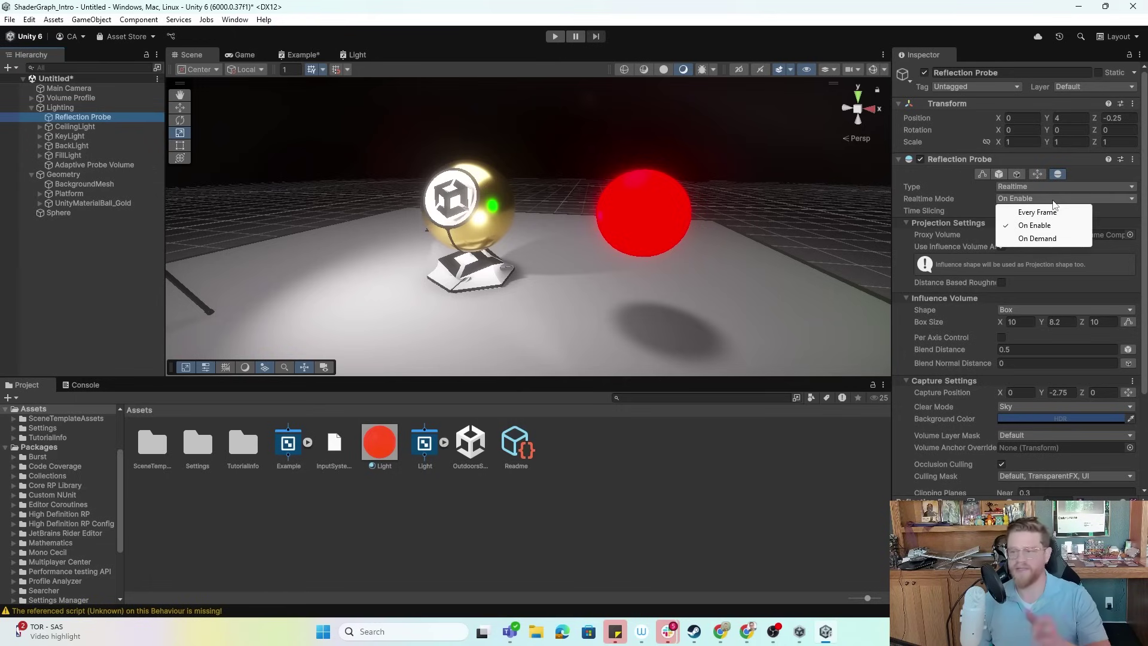
left_click(1038, 213)
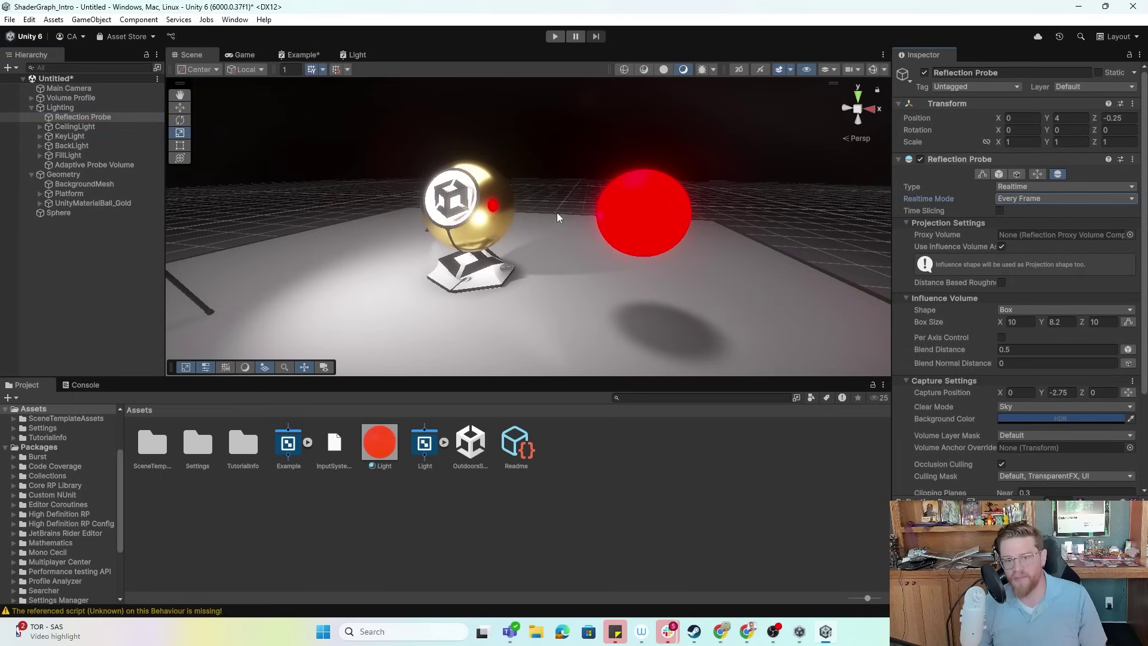
left_click(555, 37)
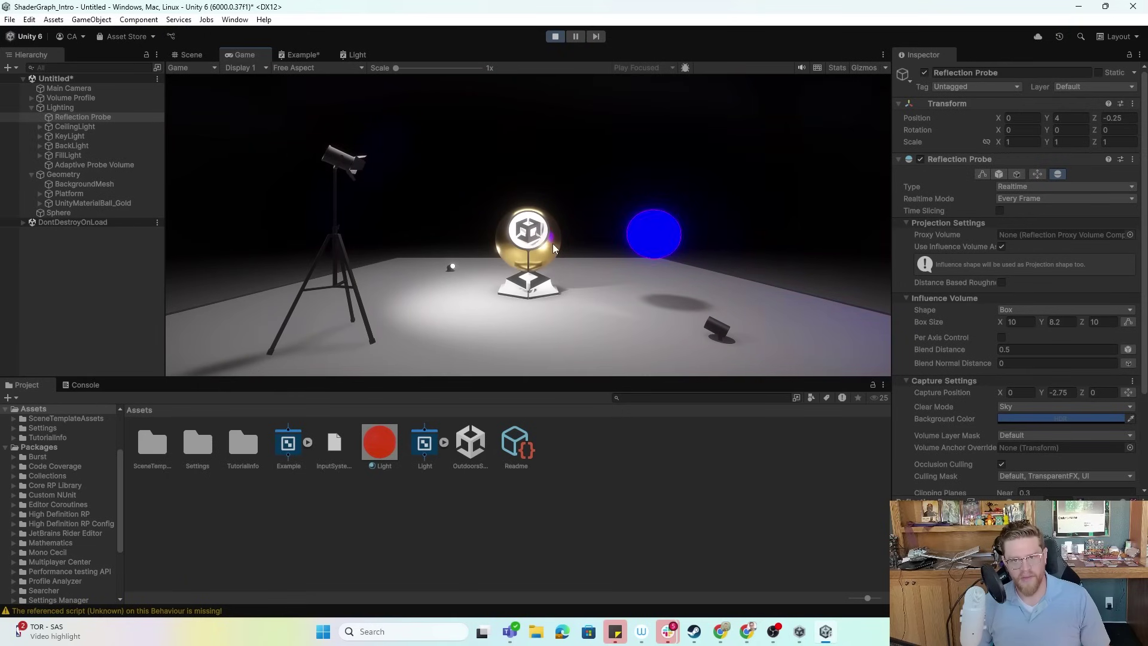
Step: Nudge the sphere along Z to about -0.086, then return to the Game view
left_click(190, 55)
left_click(652, 229)
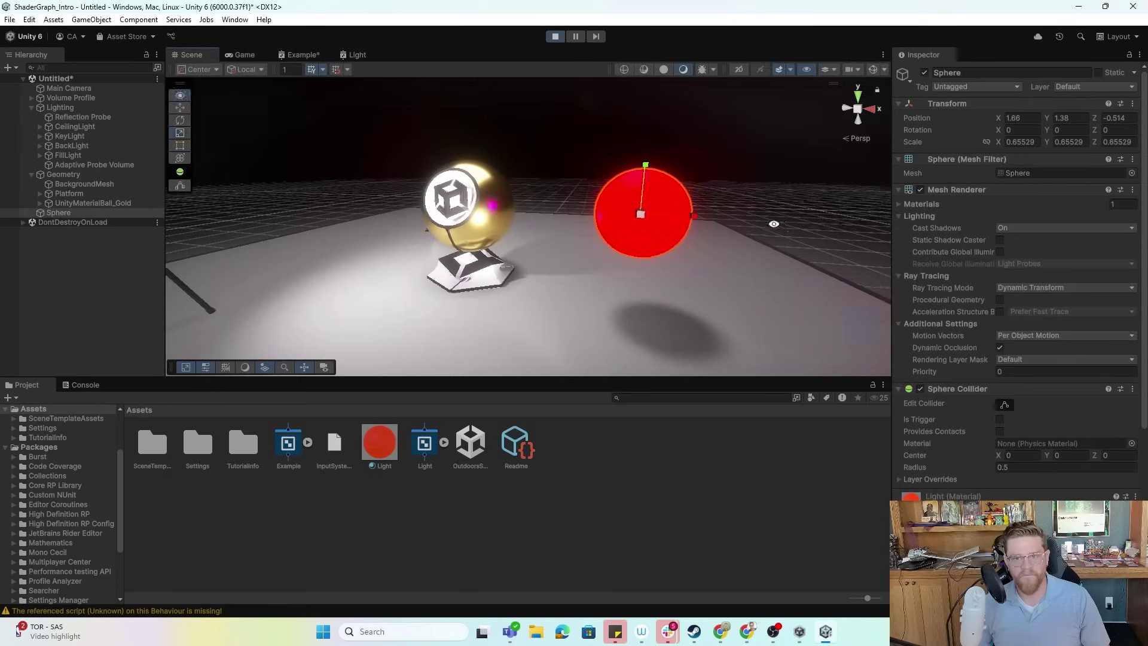
key("w")
mouse_move(652, 229)
left_mouse_down("alt")
mouse_move(507, 285)
mouse_move(622, 263)
mouse_move(652, 238)
left_mouse_up("alt")
left_click(240, 55)
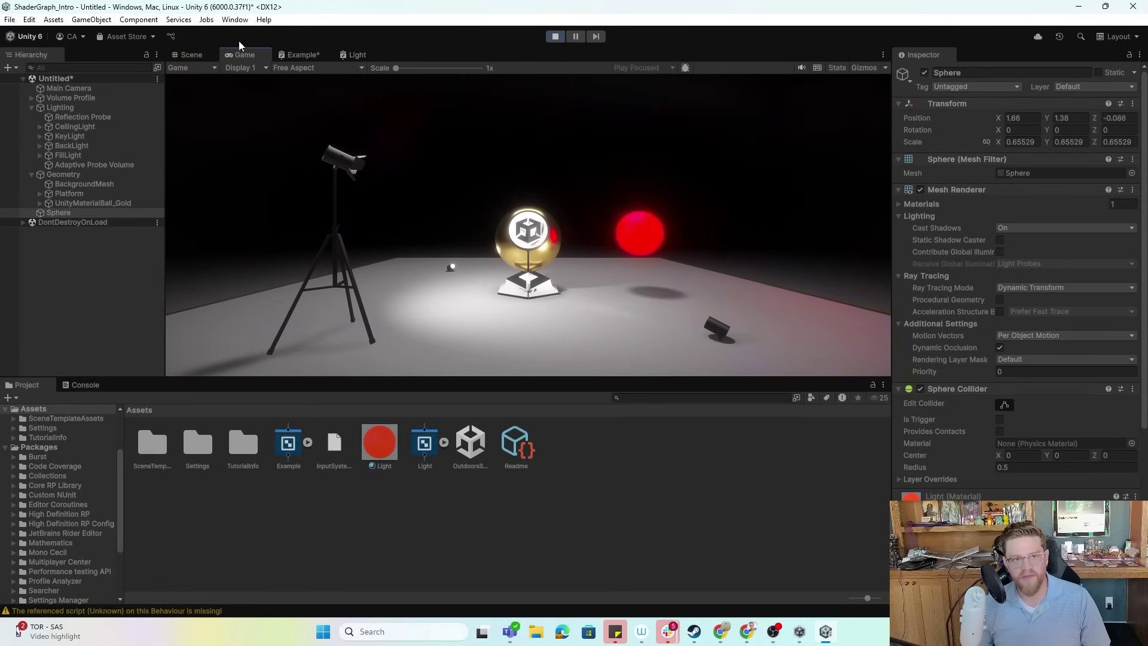
left_click(496, 160)
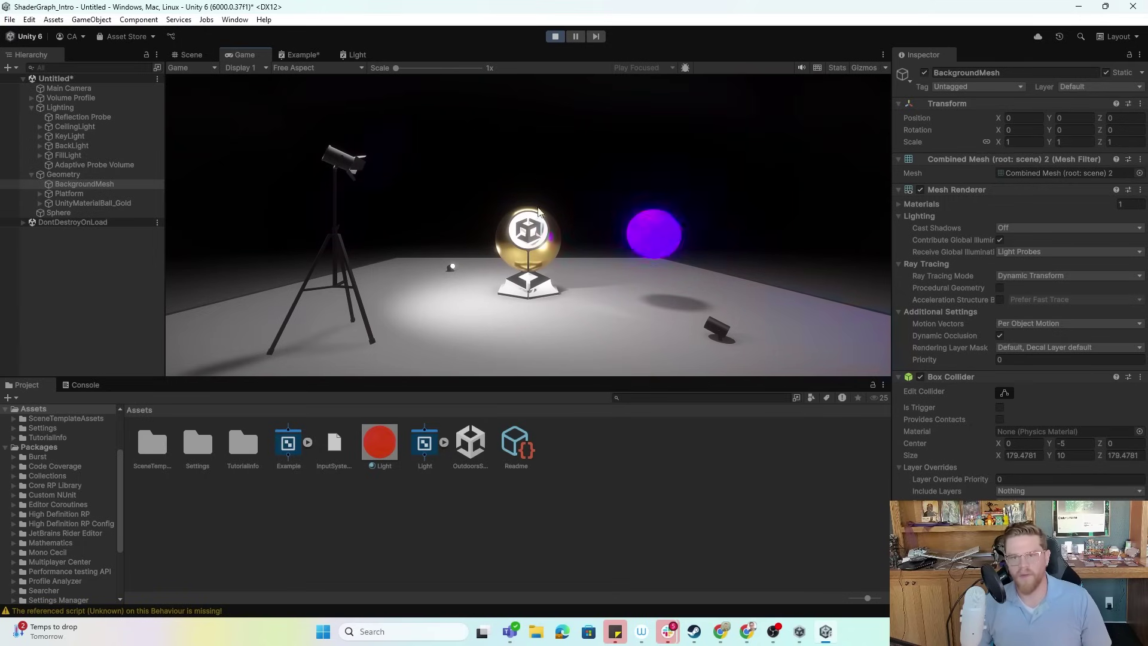
Step: Change the Light material's SpeedOfLight to 20, leaving IntensityOfEmission at 25
left_click(372, 452)
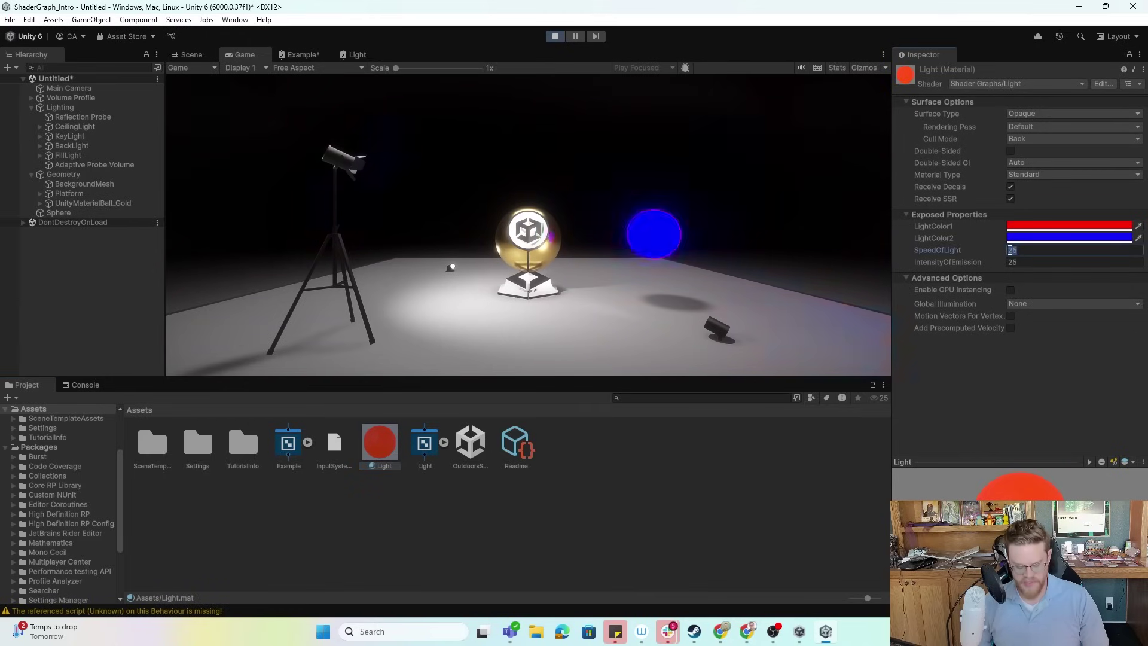
key("BackSpace")
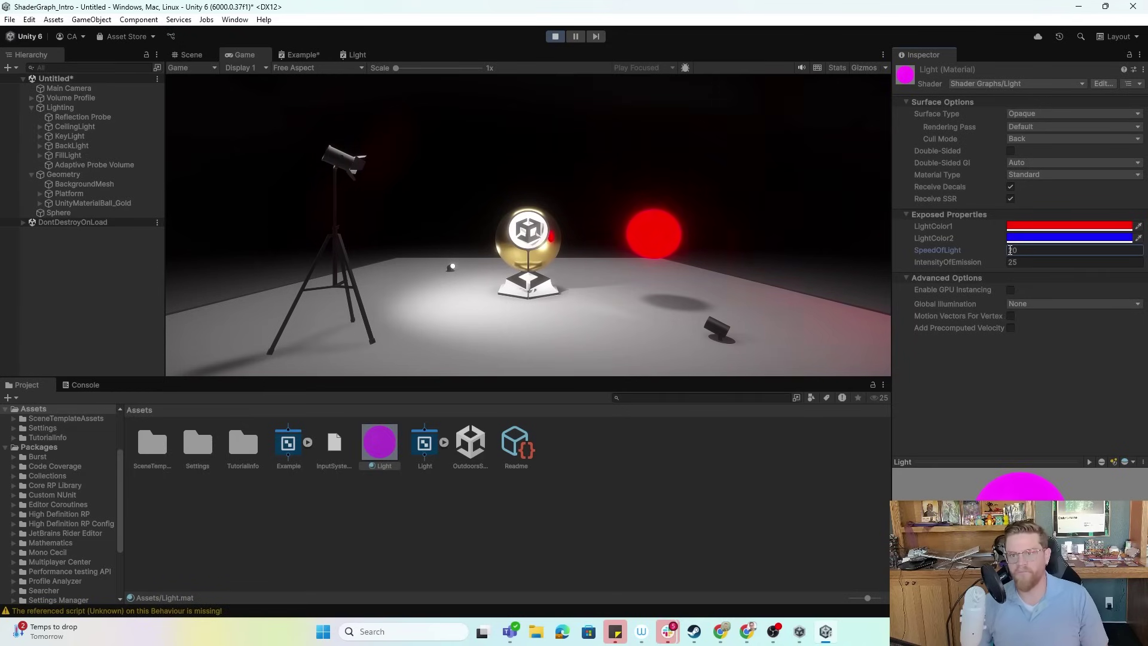
left_click(1022, 263)
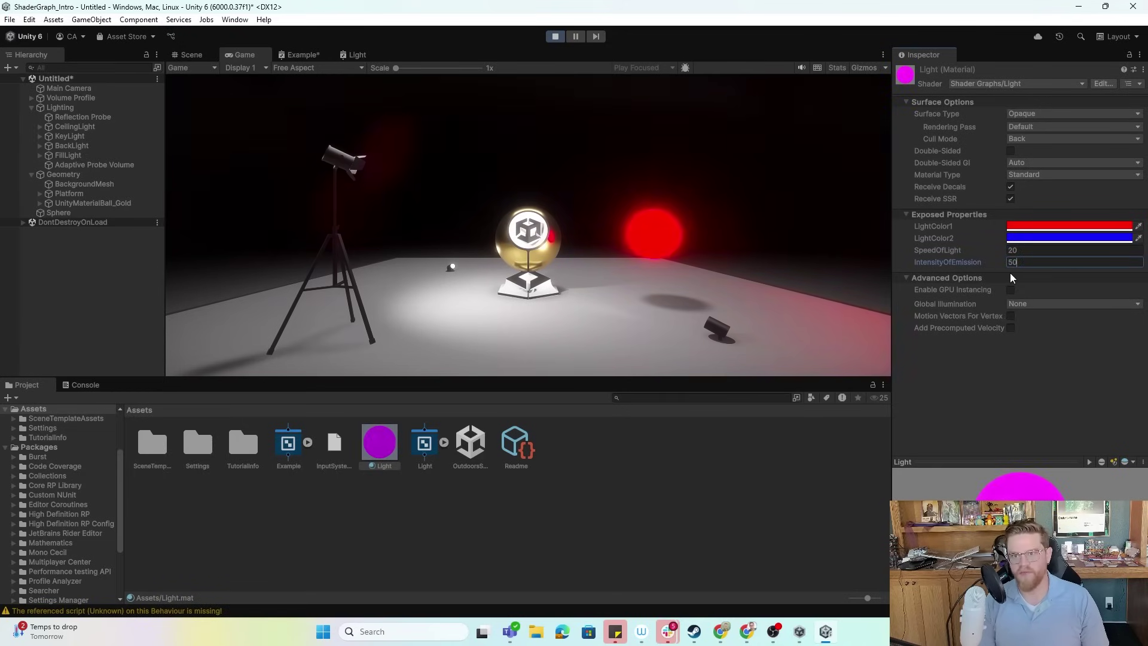
type("50")
key("Escape")
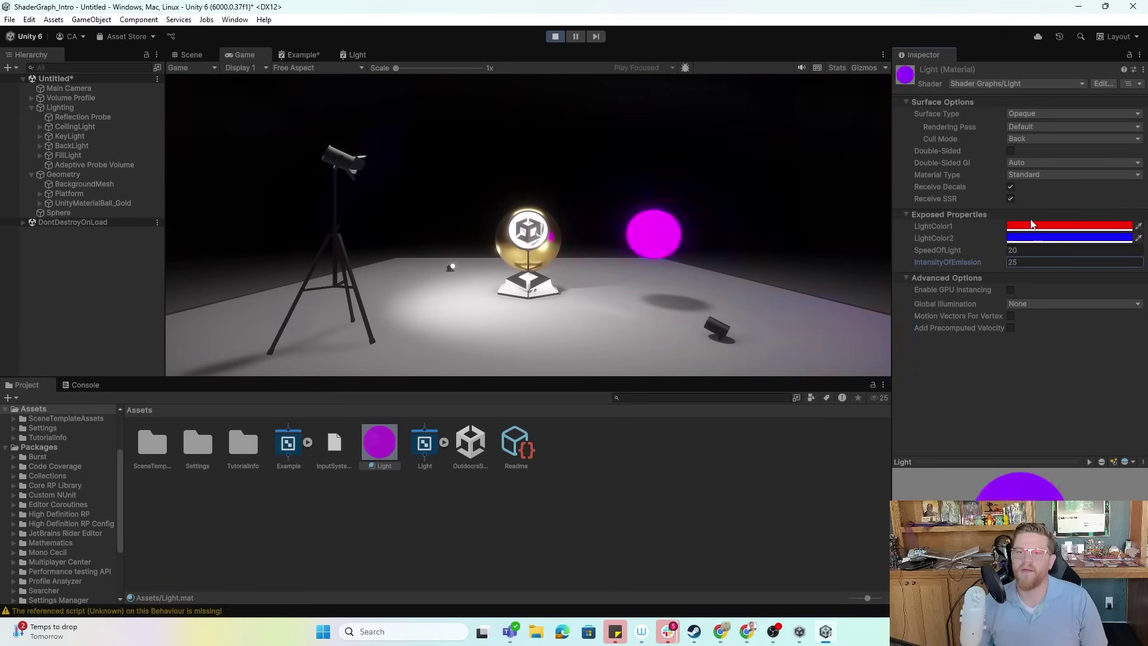
Step: Raise the Volume Profile's Bloom intensity from 0.2 to about 0.515
left_click(71, 97)
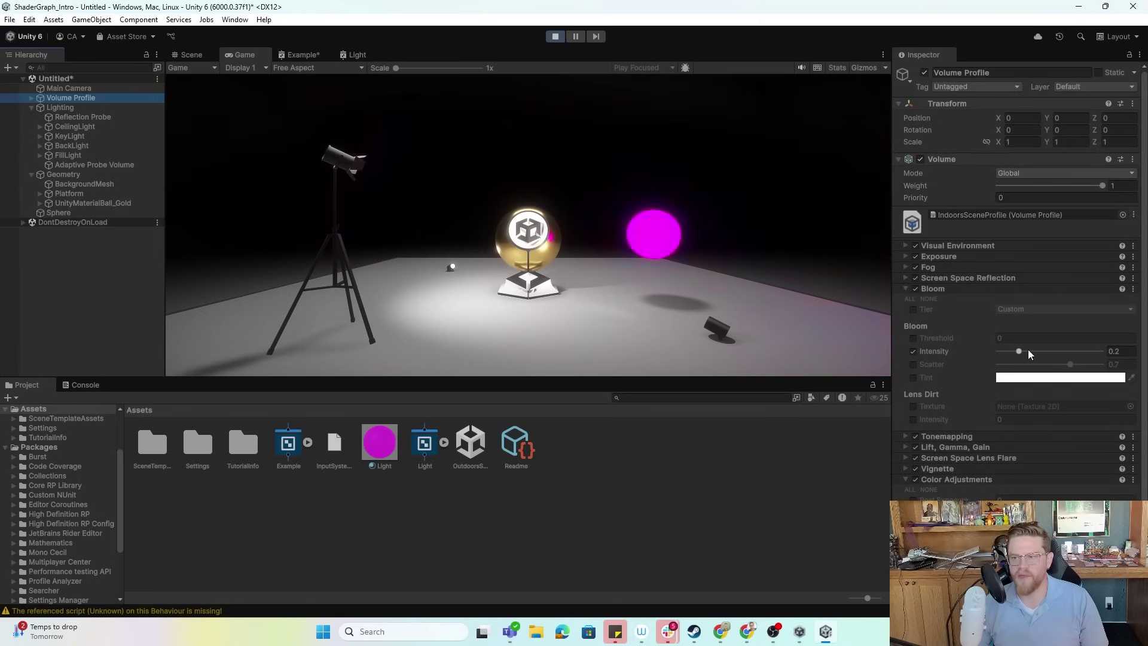
left_click_drag(1028, 350, 1082, 353)
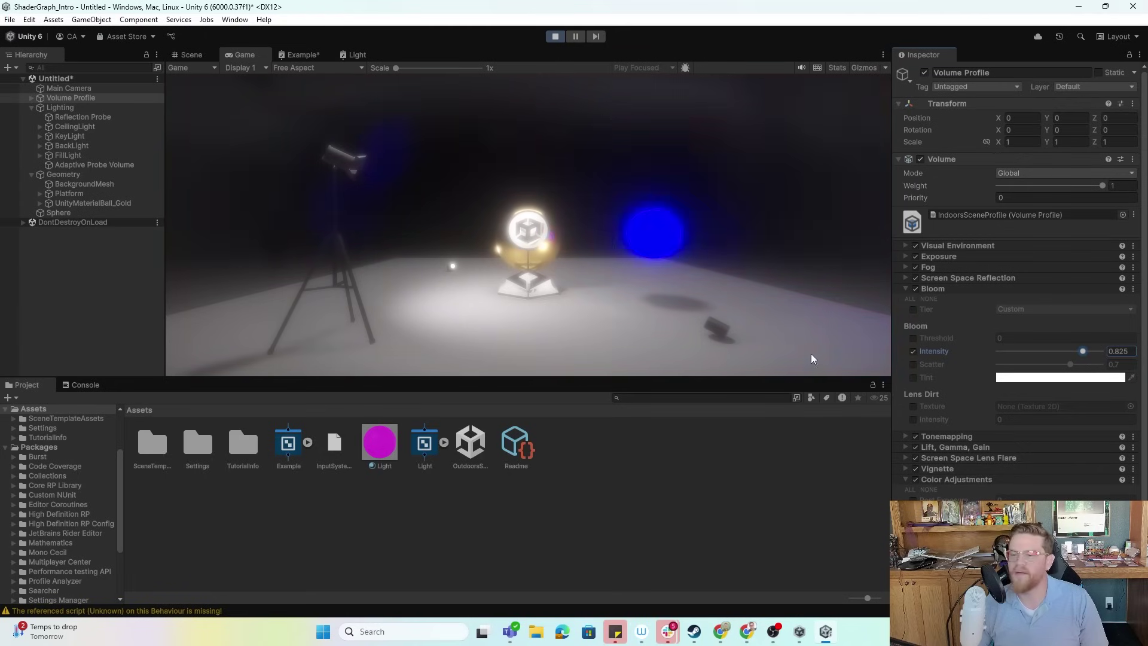
left_click(1023, 351)
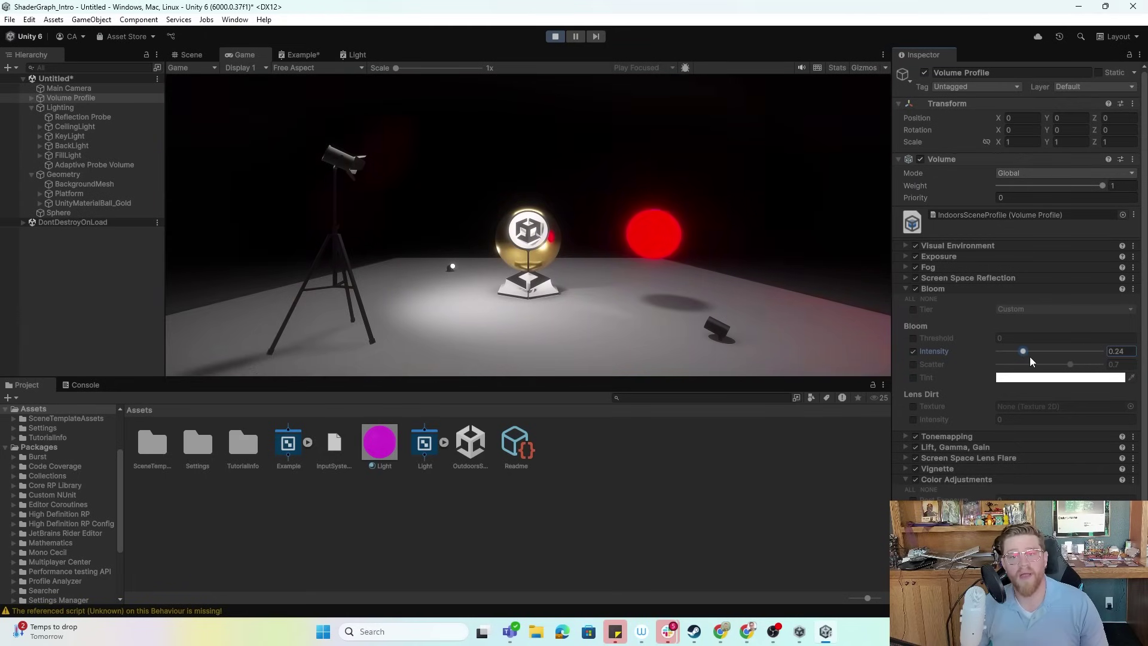
left_click_drag(1032, 353, 1051, 351)
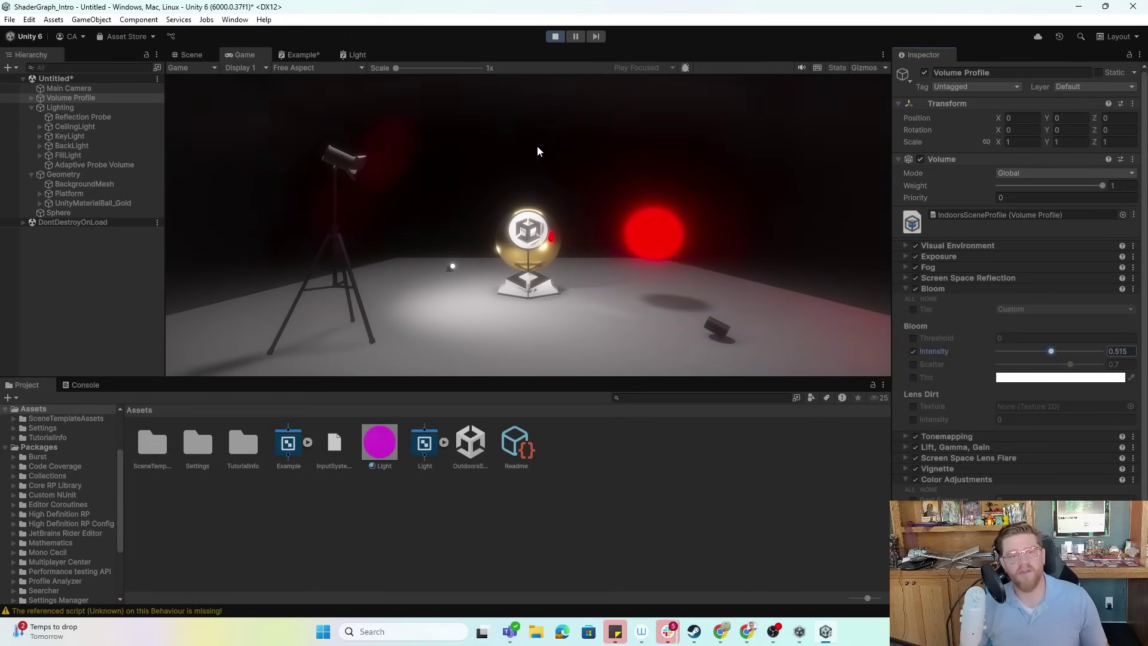
left_click(690, 246)
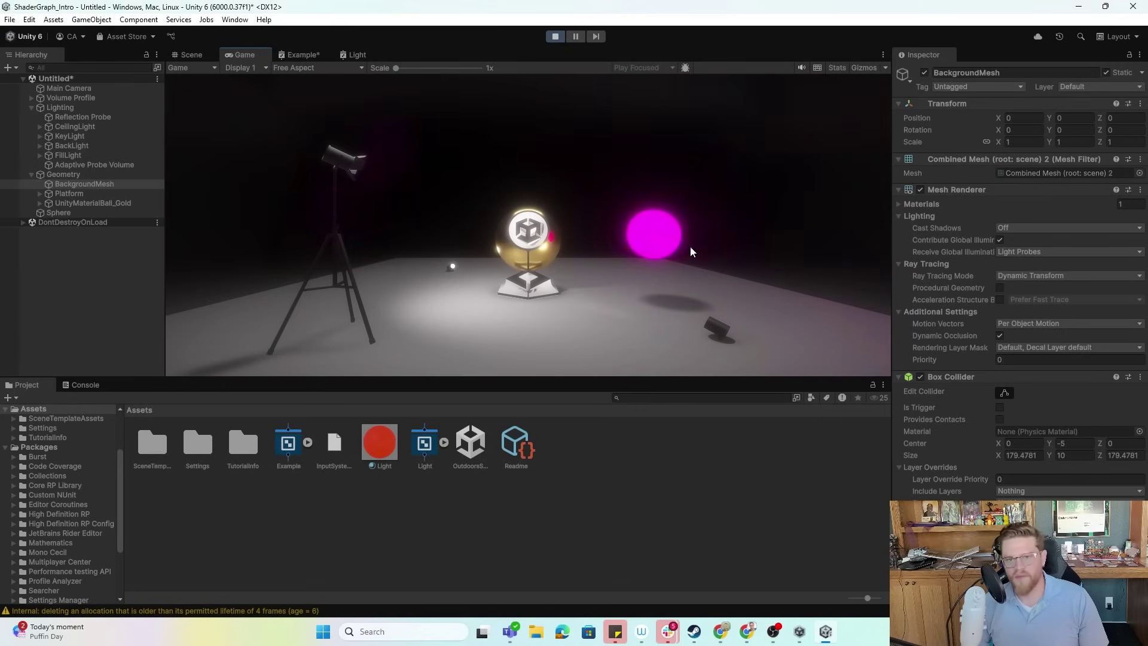
Step: In the Light shader graph, move the Emission Node and IntensityOfEmission node into neater positions
left_click(376, 54)
middle_click_drag(682, 302, 449, 307)
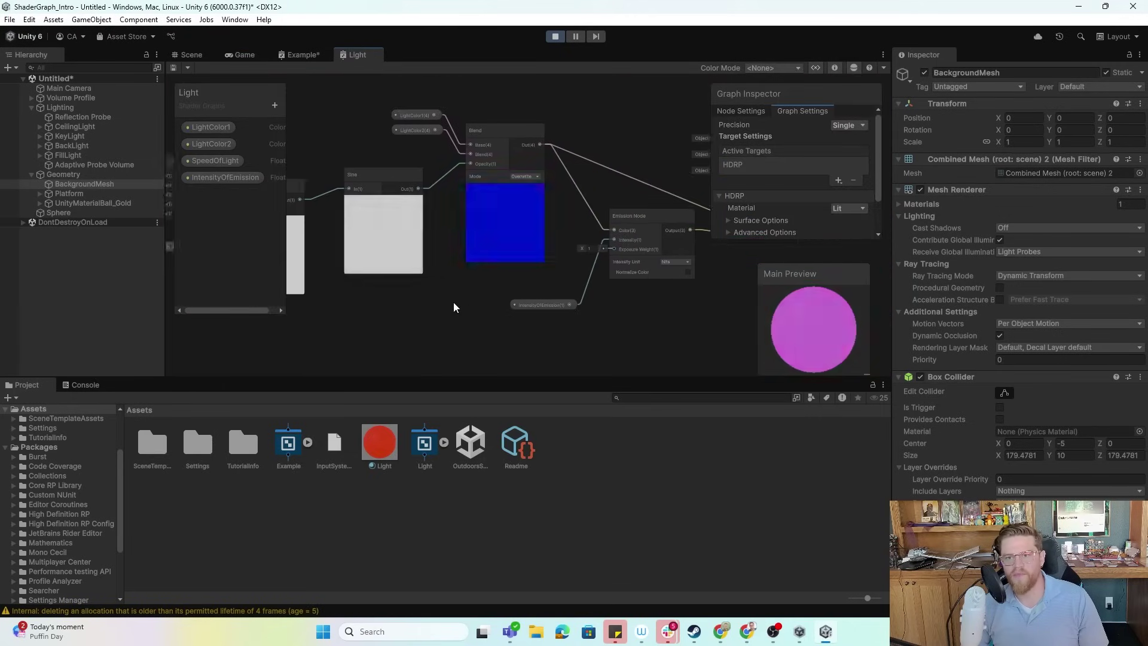
middle_click_drag(633, 328, 554, 302)
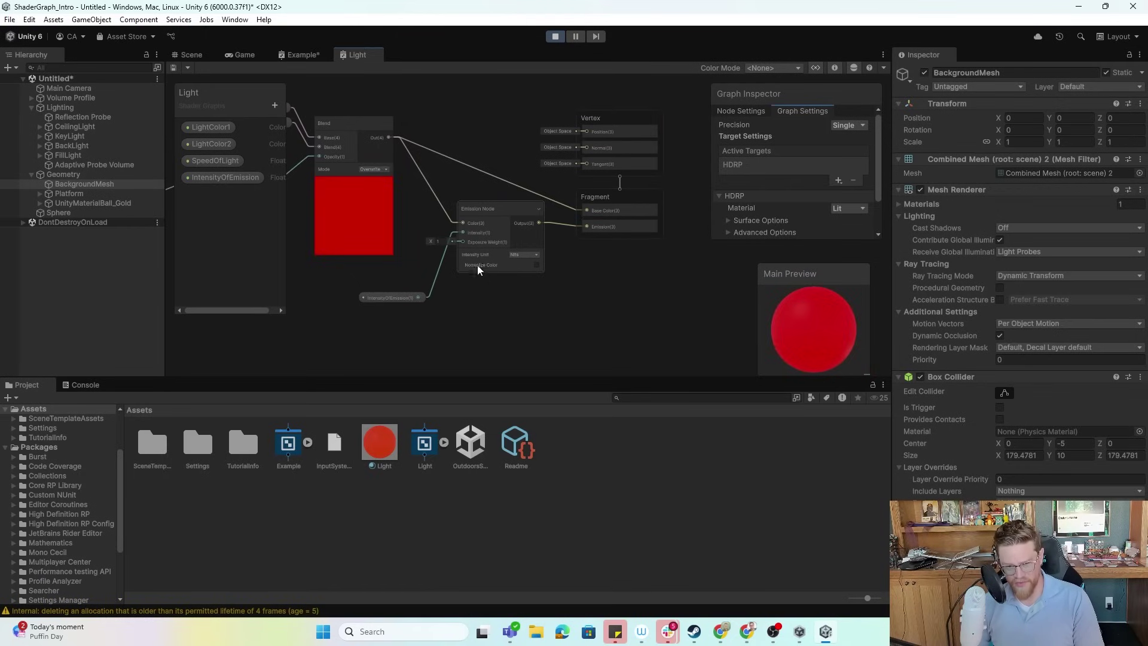
left_click_drag(496, 210, 511, 248)
left_click_drag(407, 297, 395, 272)
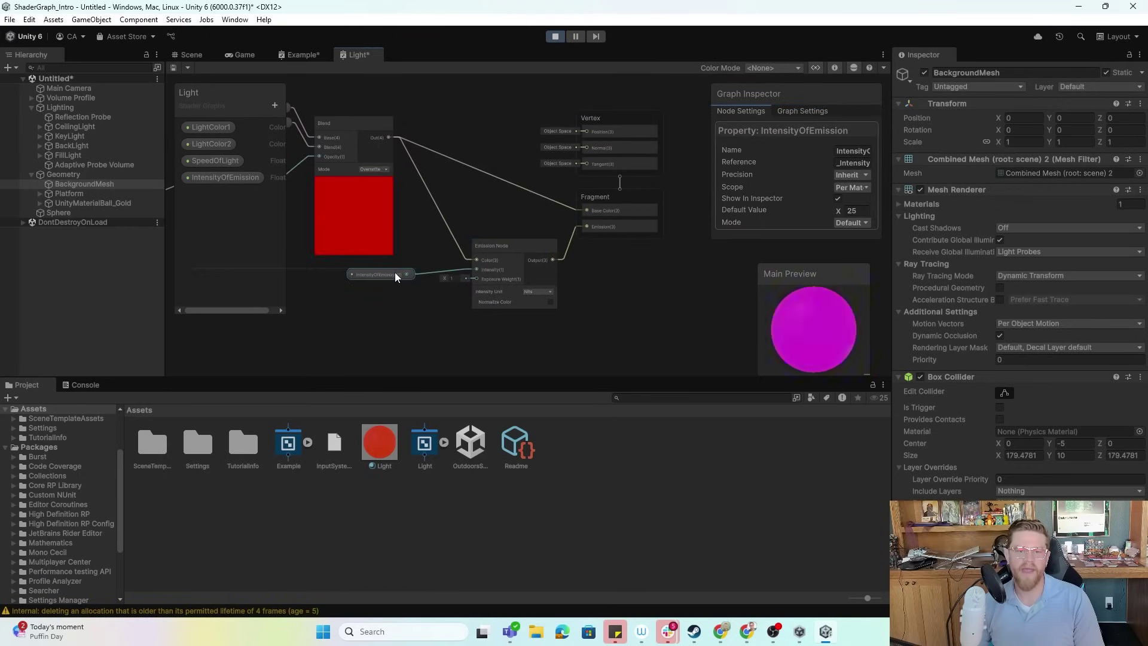
middle_click_drag(395, 272, 748, 319)
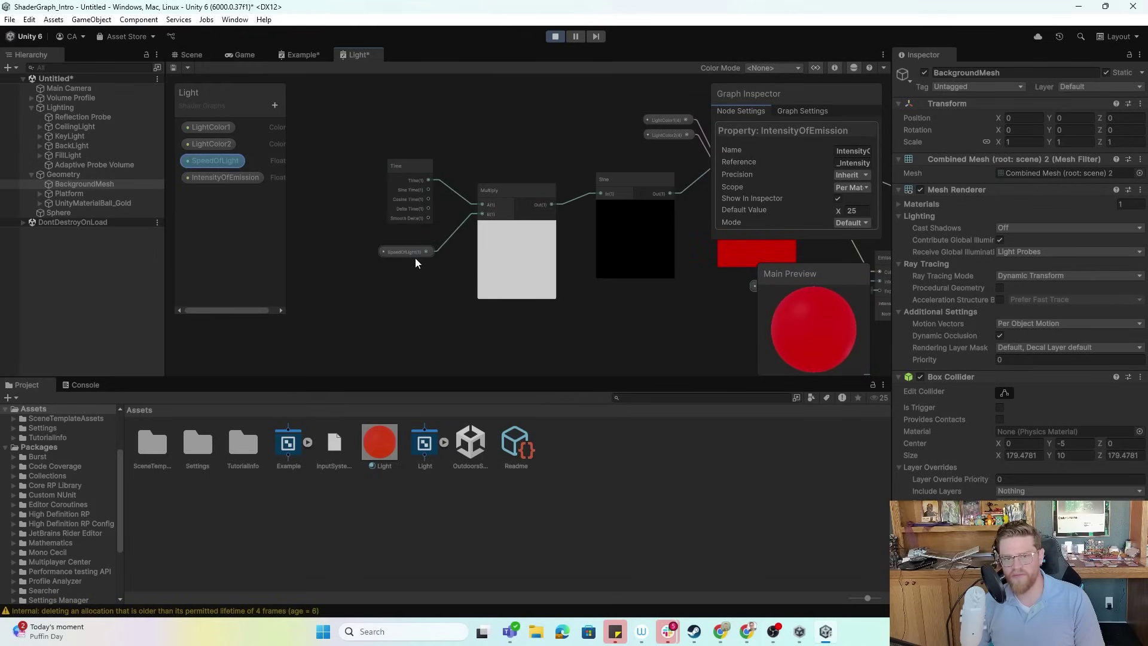
middle_click_drag(456, 285, 339, 294)
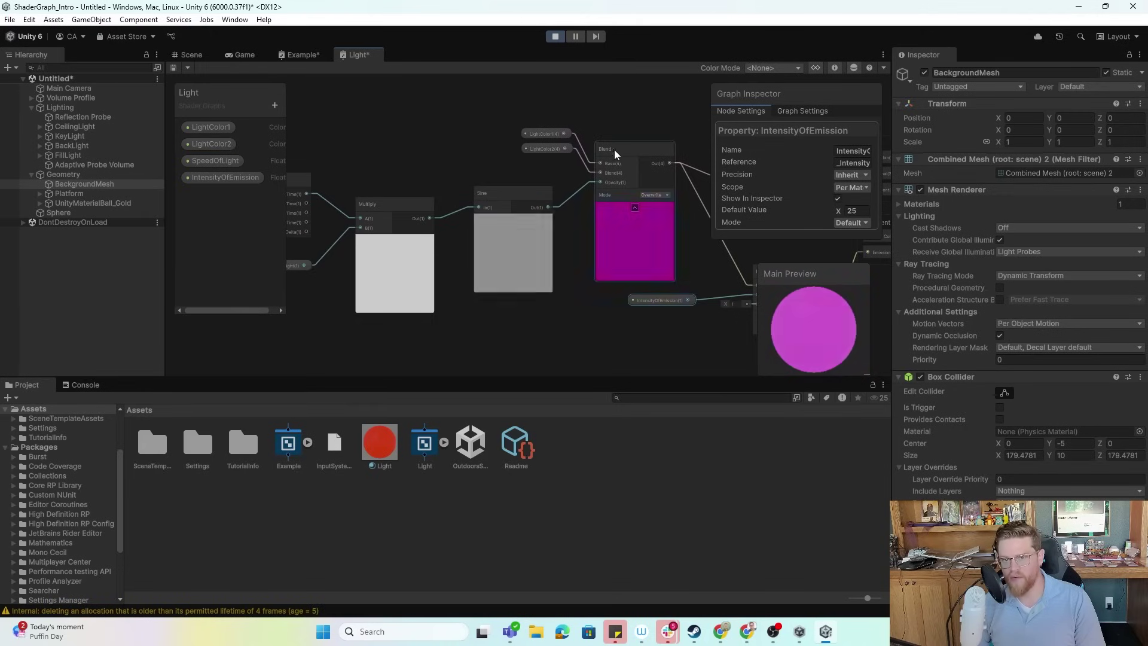
middle_click_drag(574, 233, 428, 258)
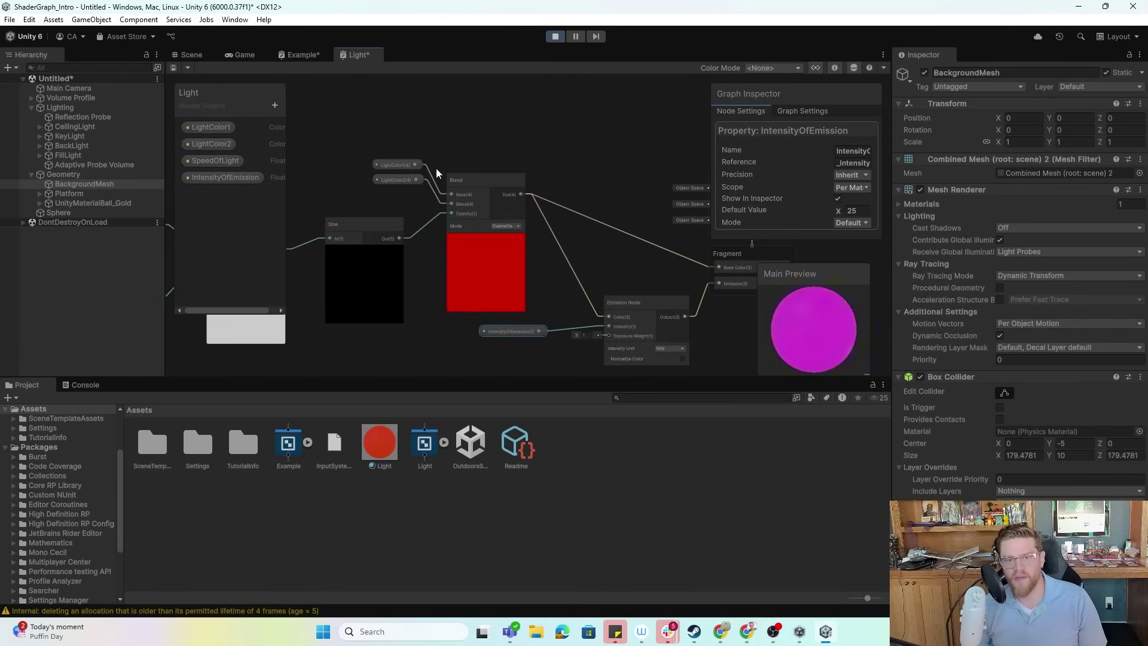
middle_click_drag(576, 203, 418, 129)
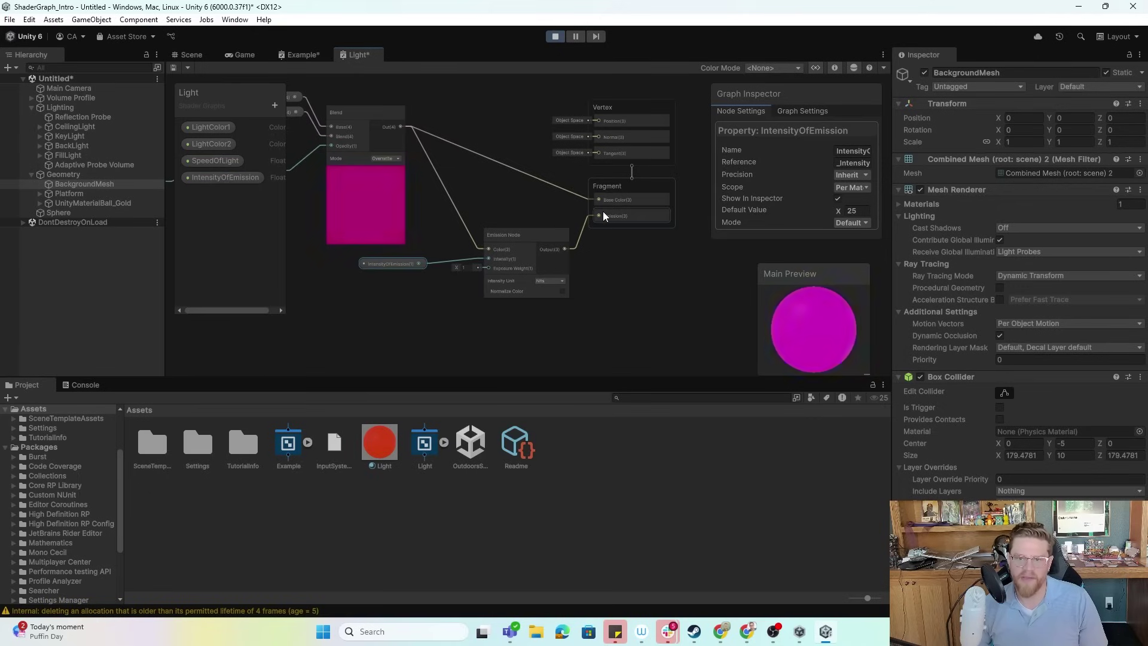
left_click_drag(526, 233, 492, 232)
Step: In the Game view, scrub the Main Camera's Position X to about 1.36
left_click(245, 55)
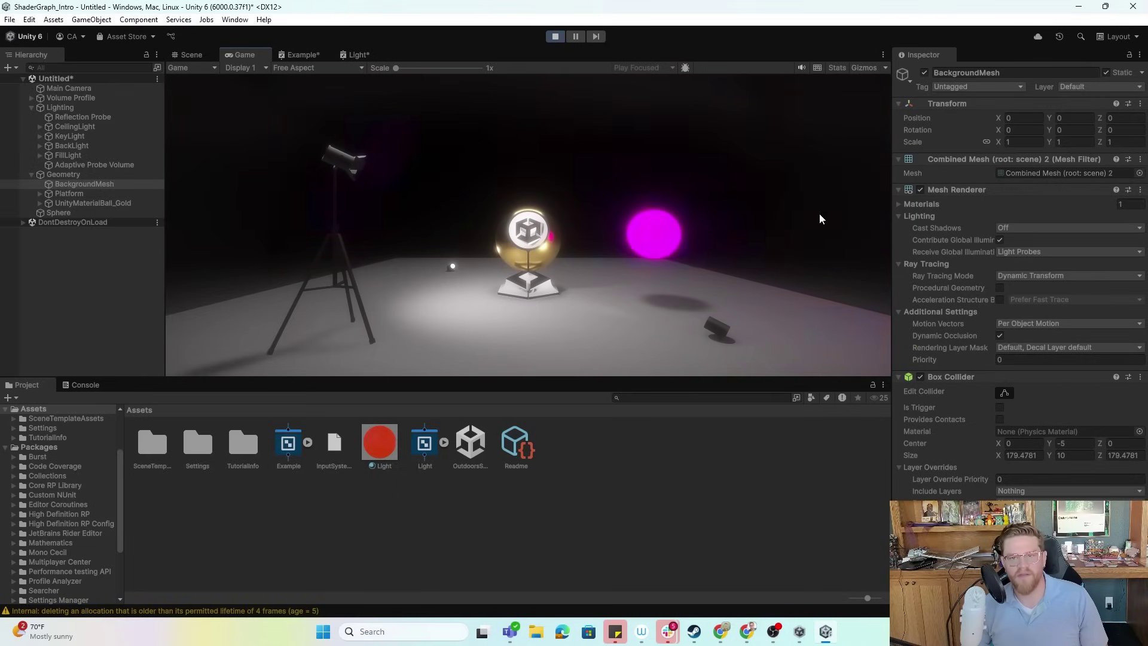
left_click(69, 87)
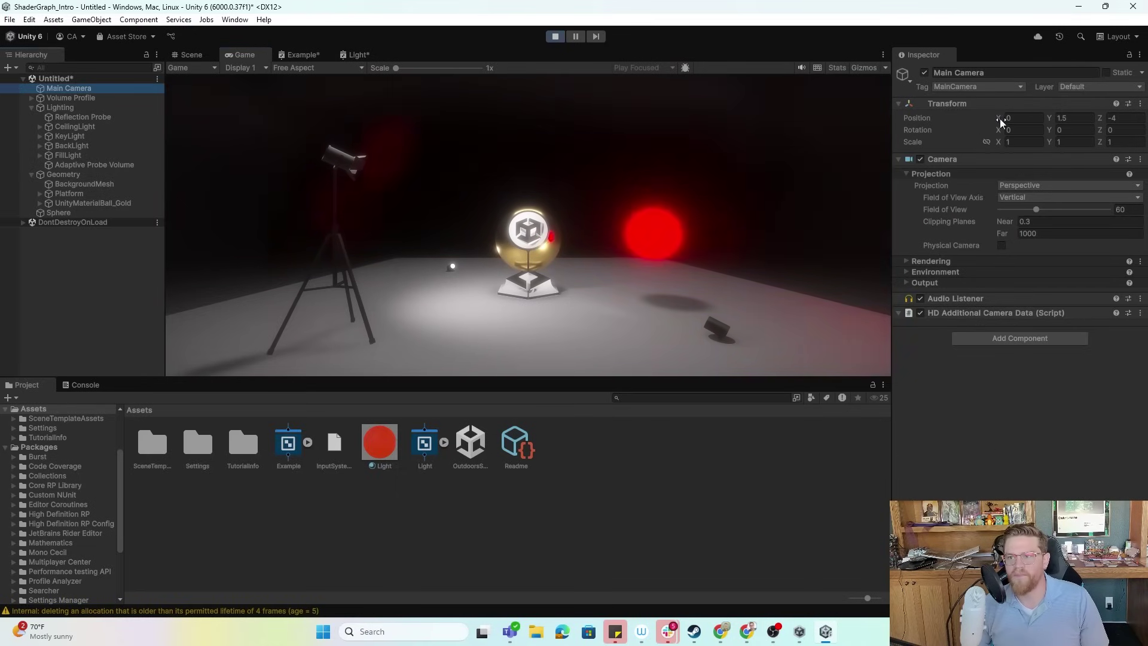
mouse_move(1000, 119)
left_mouse_down()
mouse_move(976, 118)
mouse_move(1019, 120)
left_mouse_up()
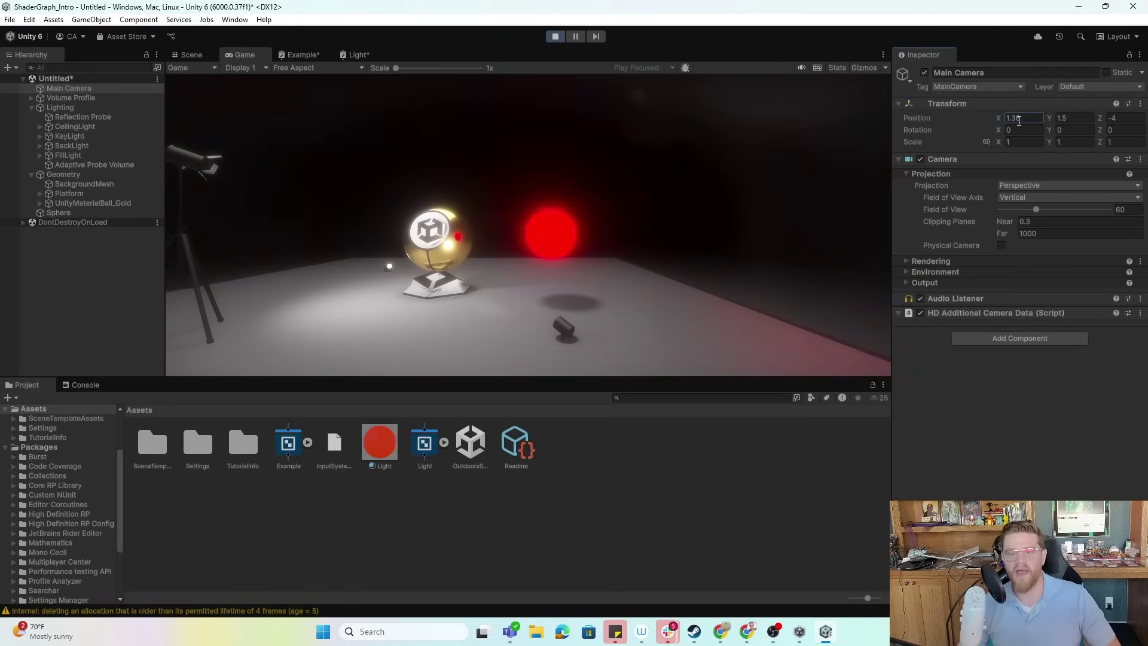